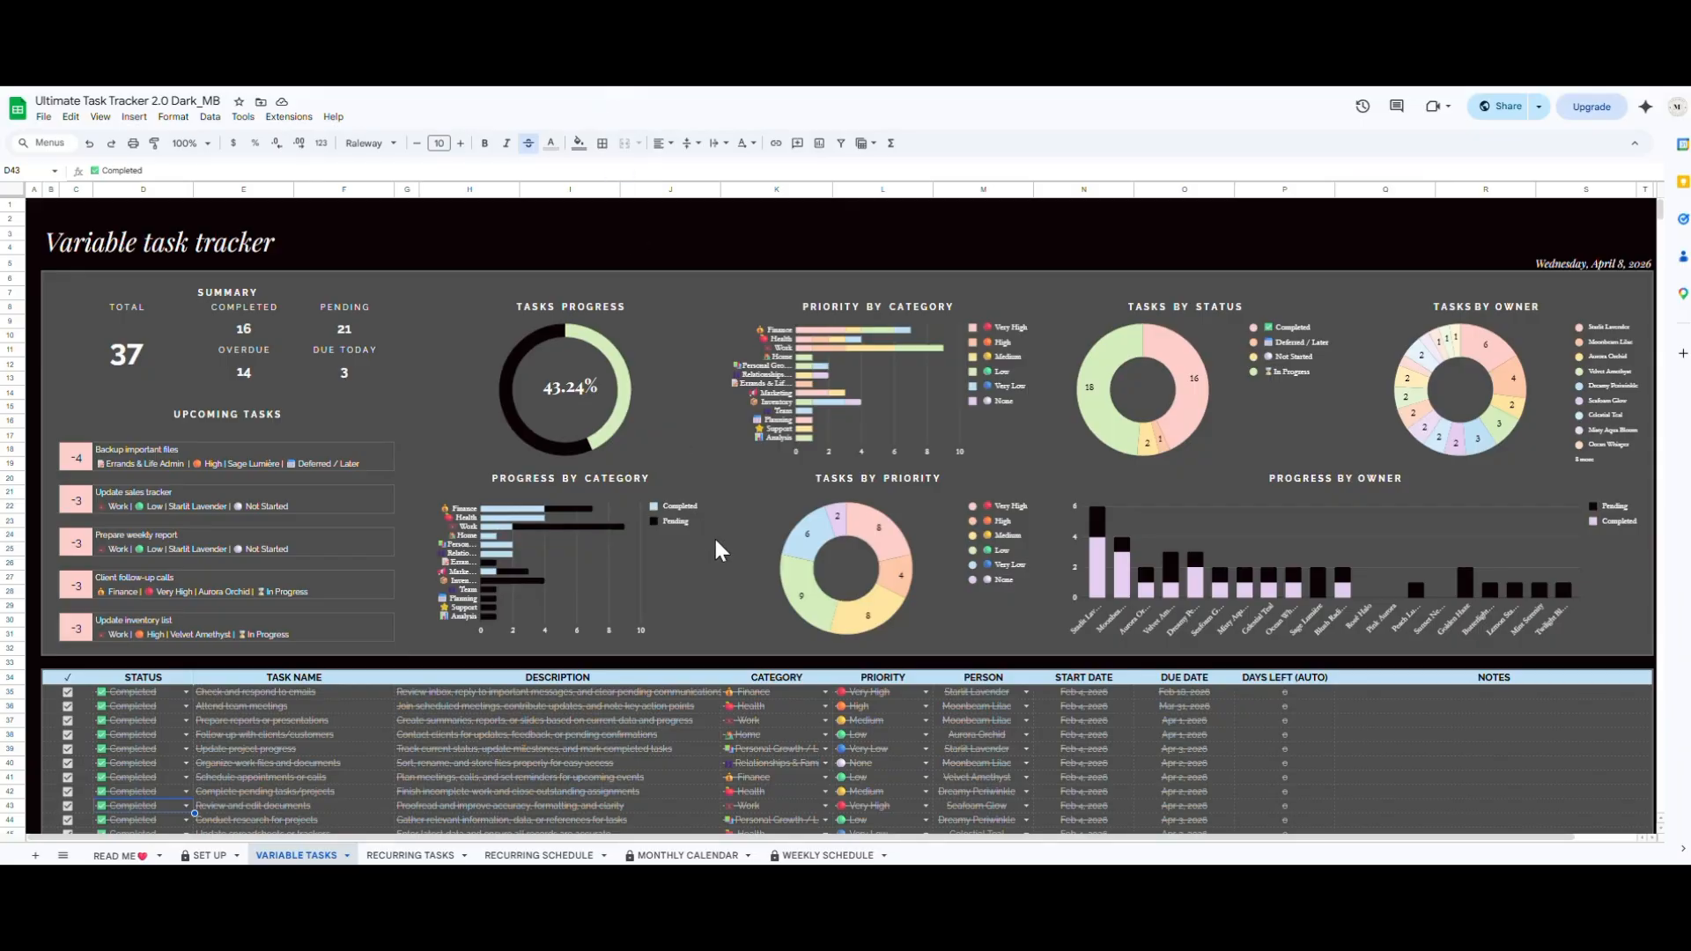
Look over the dashboard and task list on the dark tracker's VARIABLE TASKS sheet
{"action": "scroll", "coordinate": [764, 597], "scroll_direction": "down", "scroll_amount": 10}
{"action": "scroll", "coordinate": [764, 598], "scroll_direction": "up", "scroll_amount": 6}
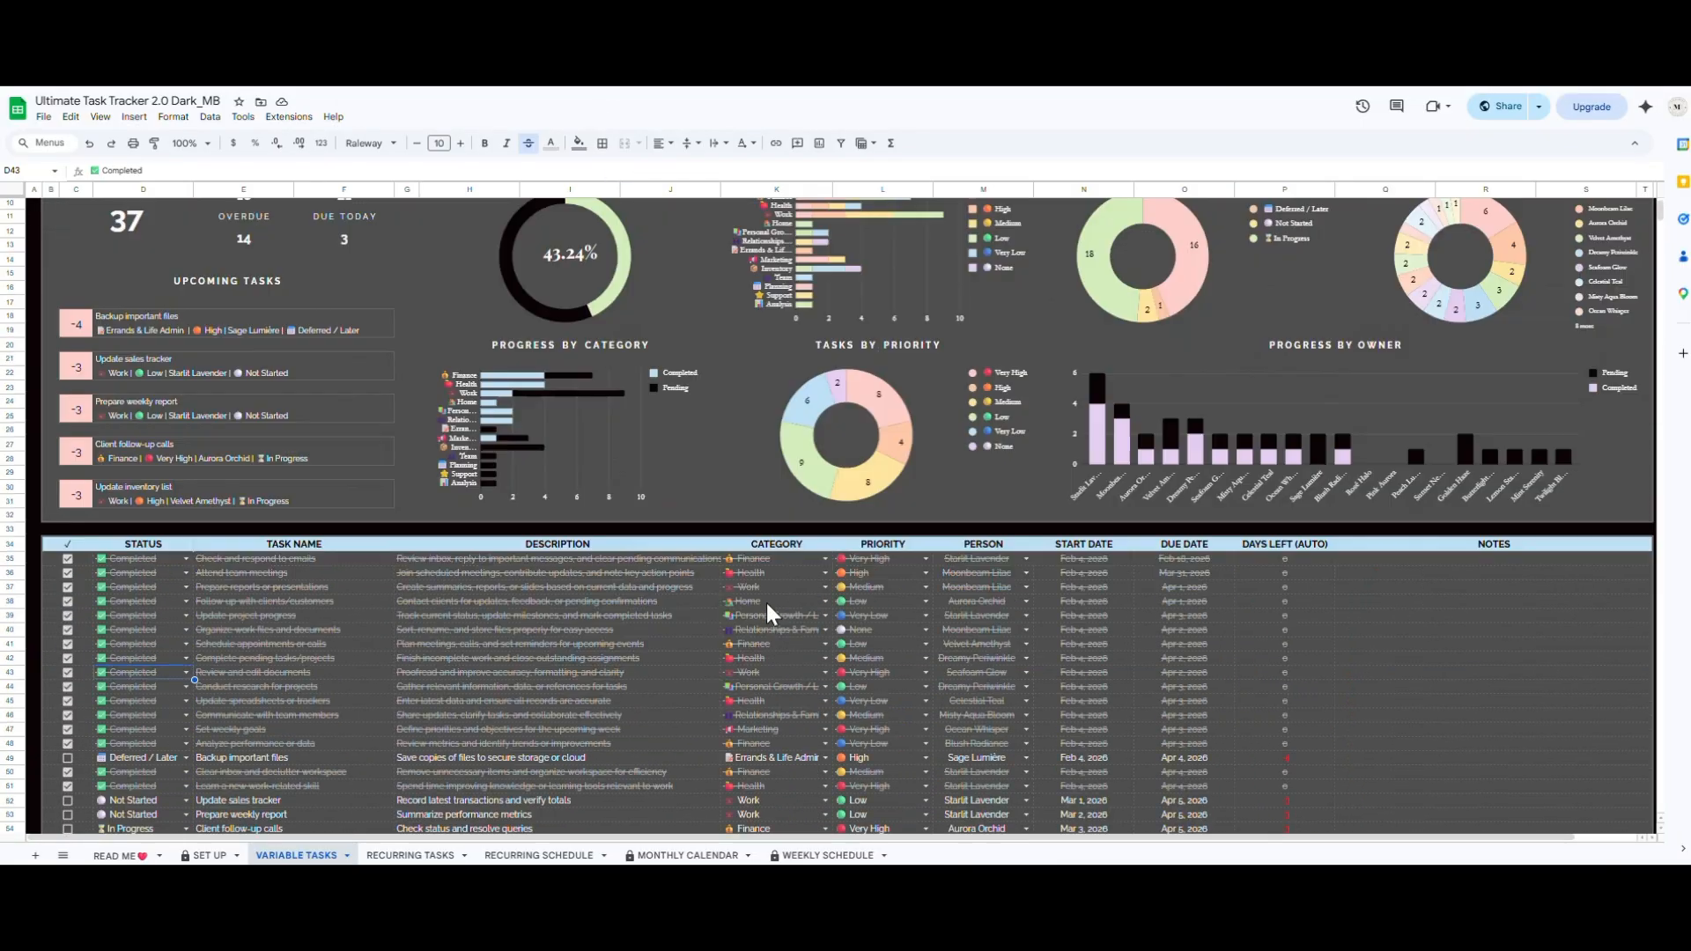
{"action": "scroll", "coordinate": [764, 599], "scroll_direction": "up", "scroll_amount": 3}
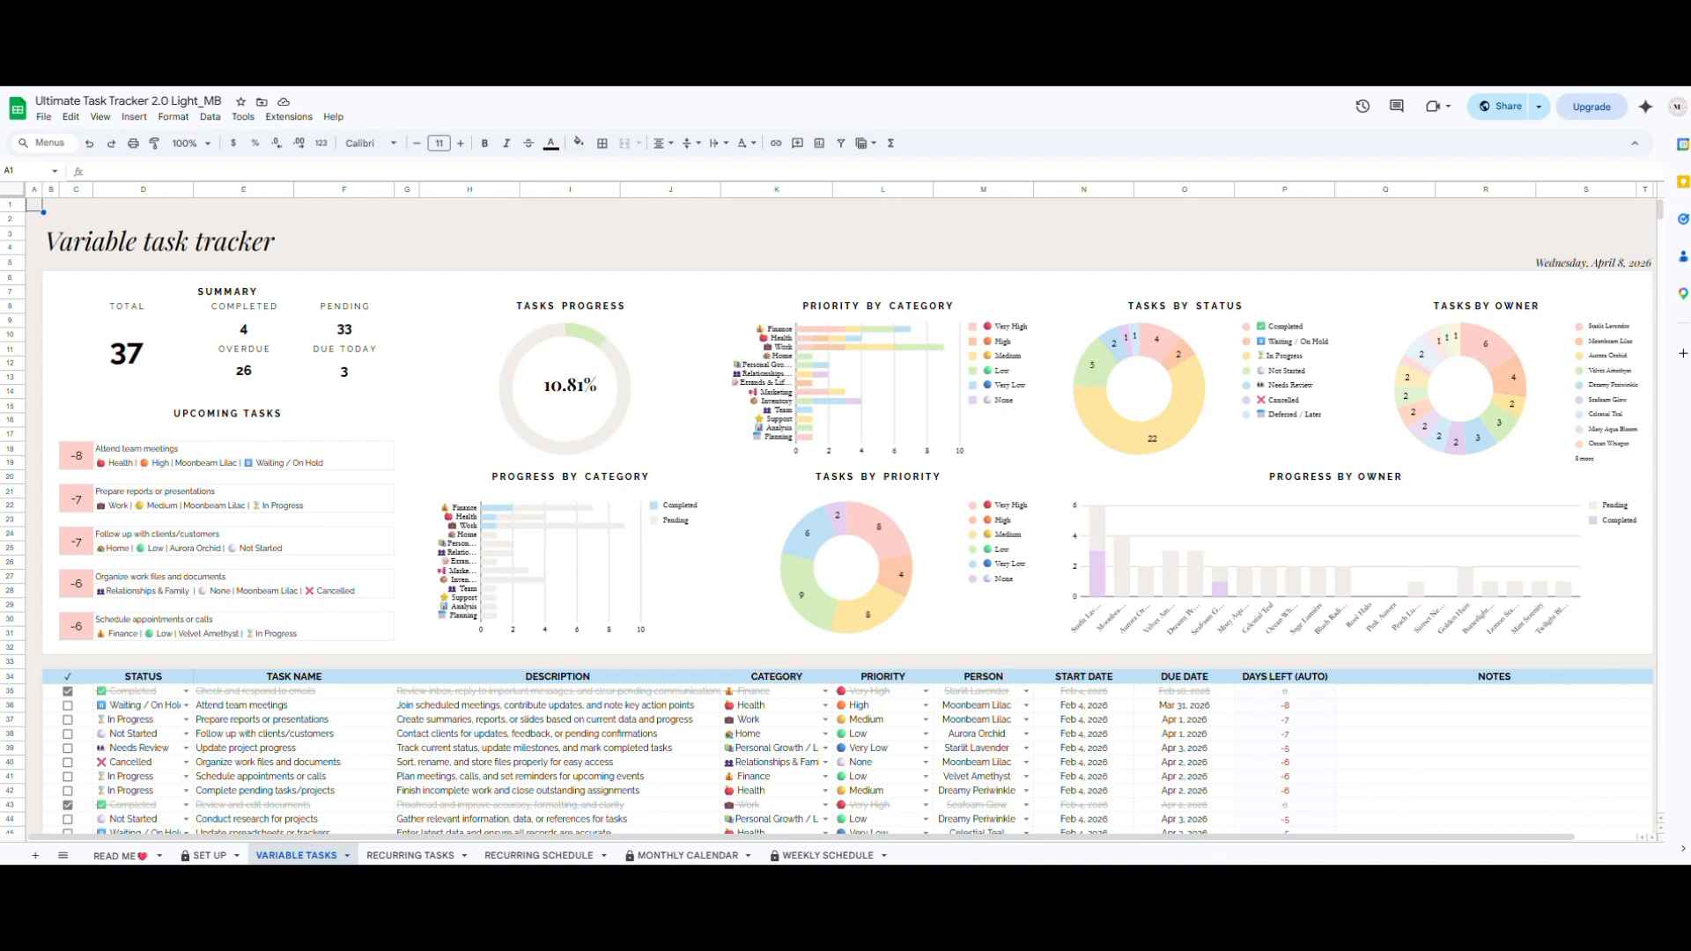
Open the READ ME sheet and read through its instructions, including the set-up and variable tasks sections
{"action": "left_click", "coordinate": [114, 855]}
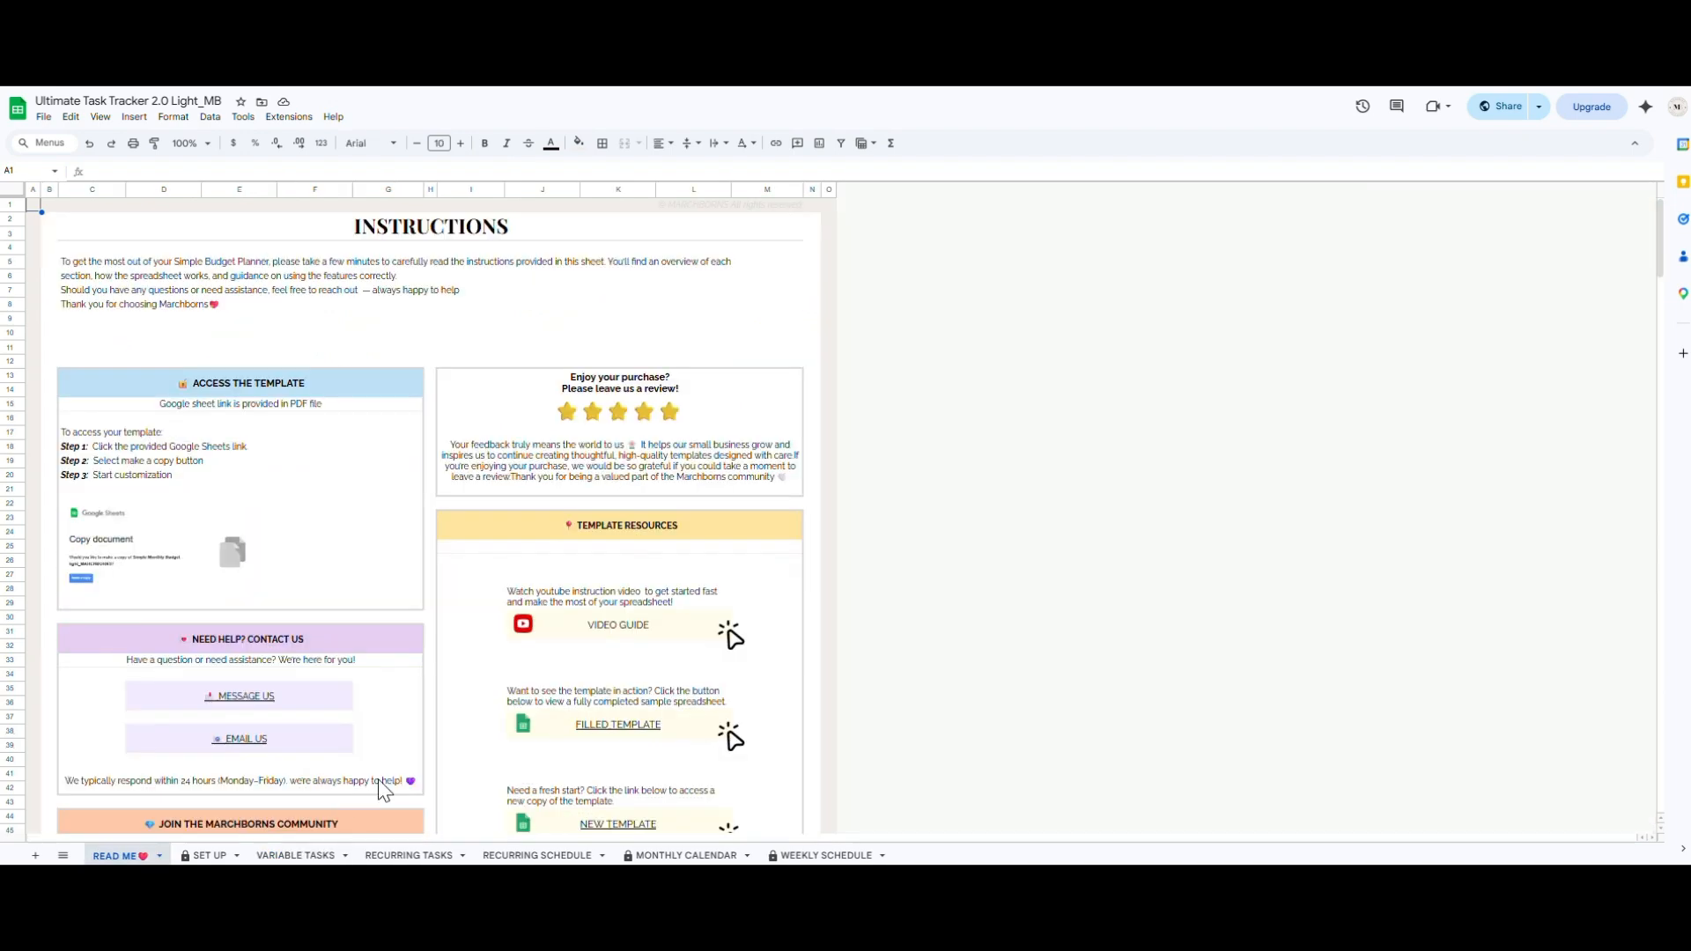
{"action": "scroll", "coordinate": [398, 710], "scroll_direction": "down", "scroll_amount": 2}
{"action": "scroll", "coordinate": [398, 709], "scroll_direction": "down", "scroll_amount": 10}
{"action": "scroll", "coordinate": [400, 710], "scroll_direction": "down", "scroll_amount": 5}
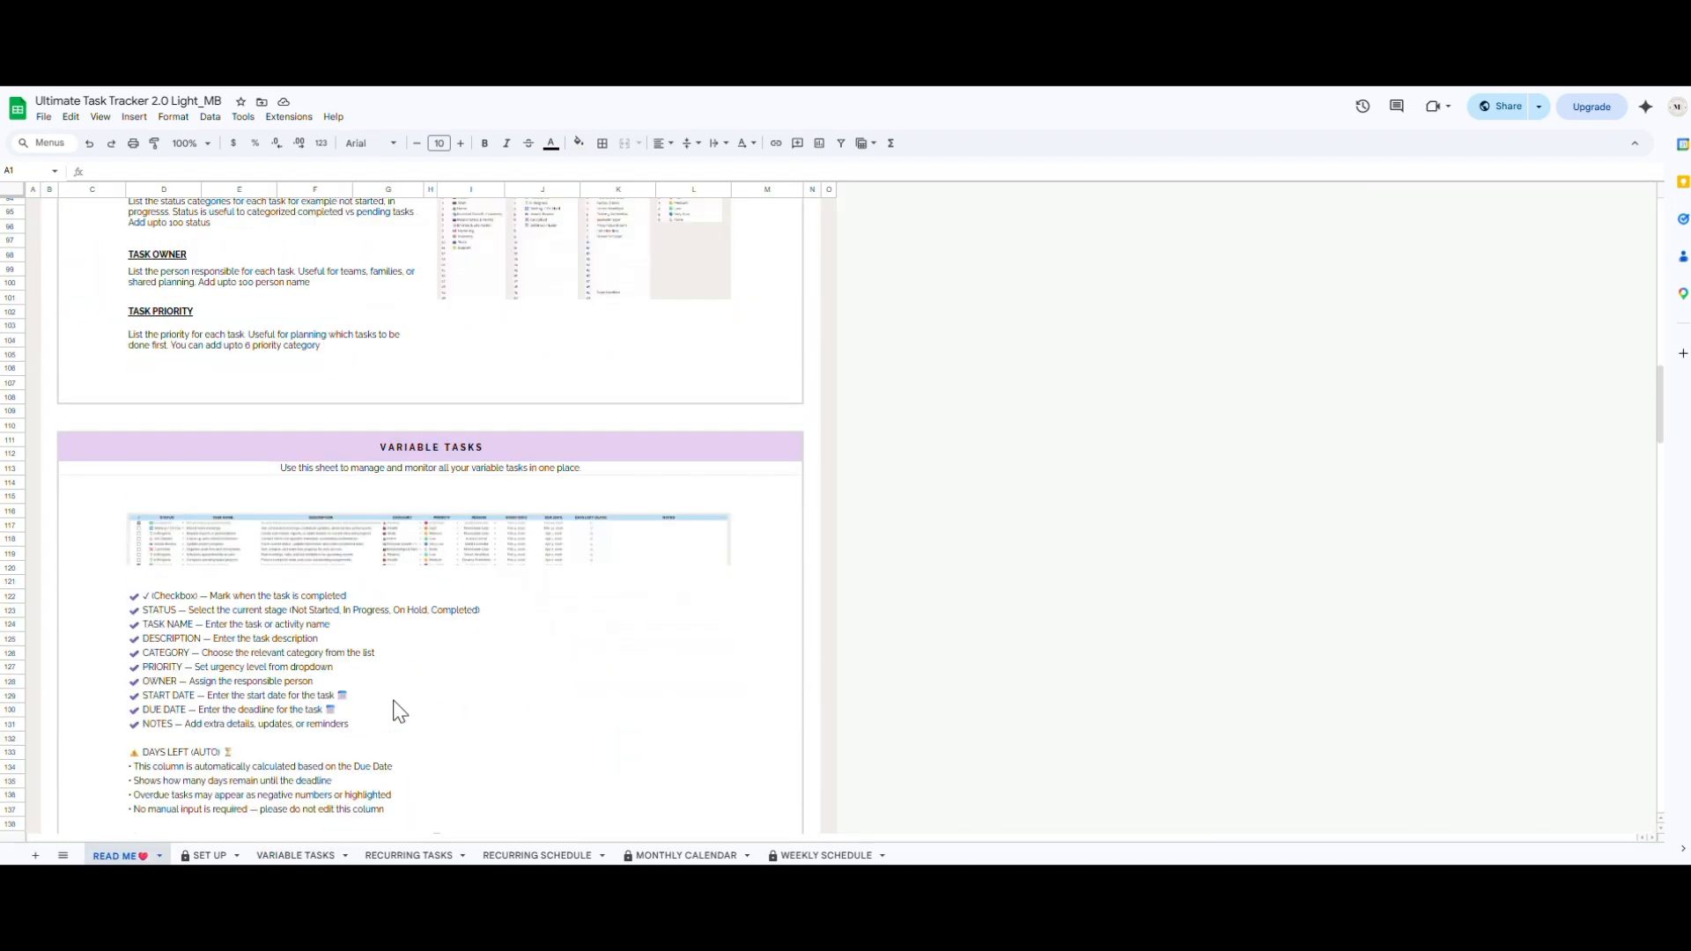
{"action": "scroll", "coordinate": [398, 710], "scroll_direction": "up", "scroll_amount": 5}
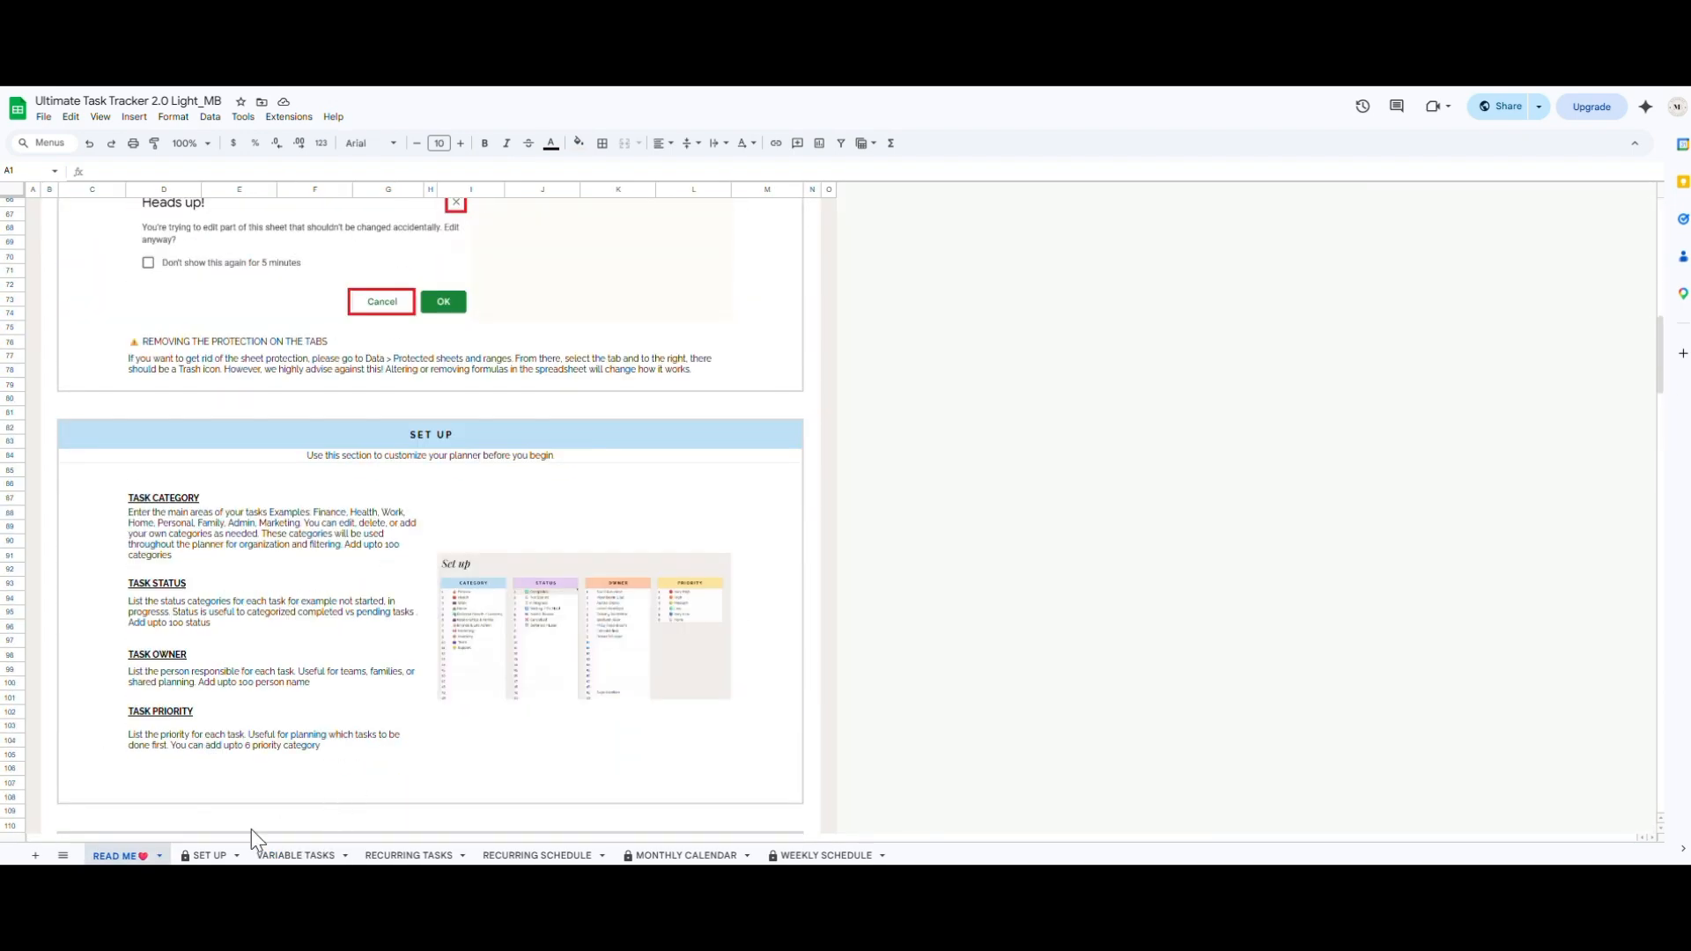
Open the SET UP sheet and review the category and status lists
{"action": "left_click", "coordinate": [205, 856]}
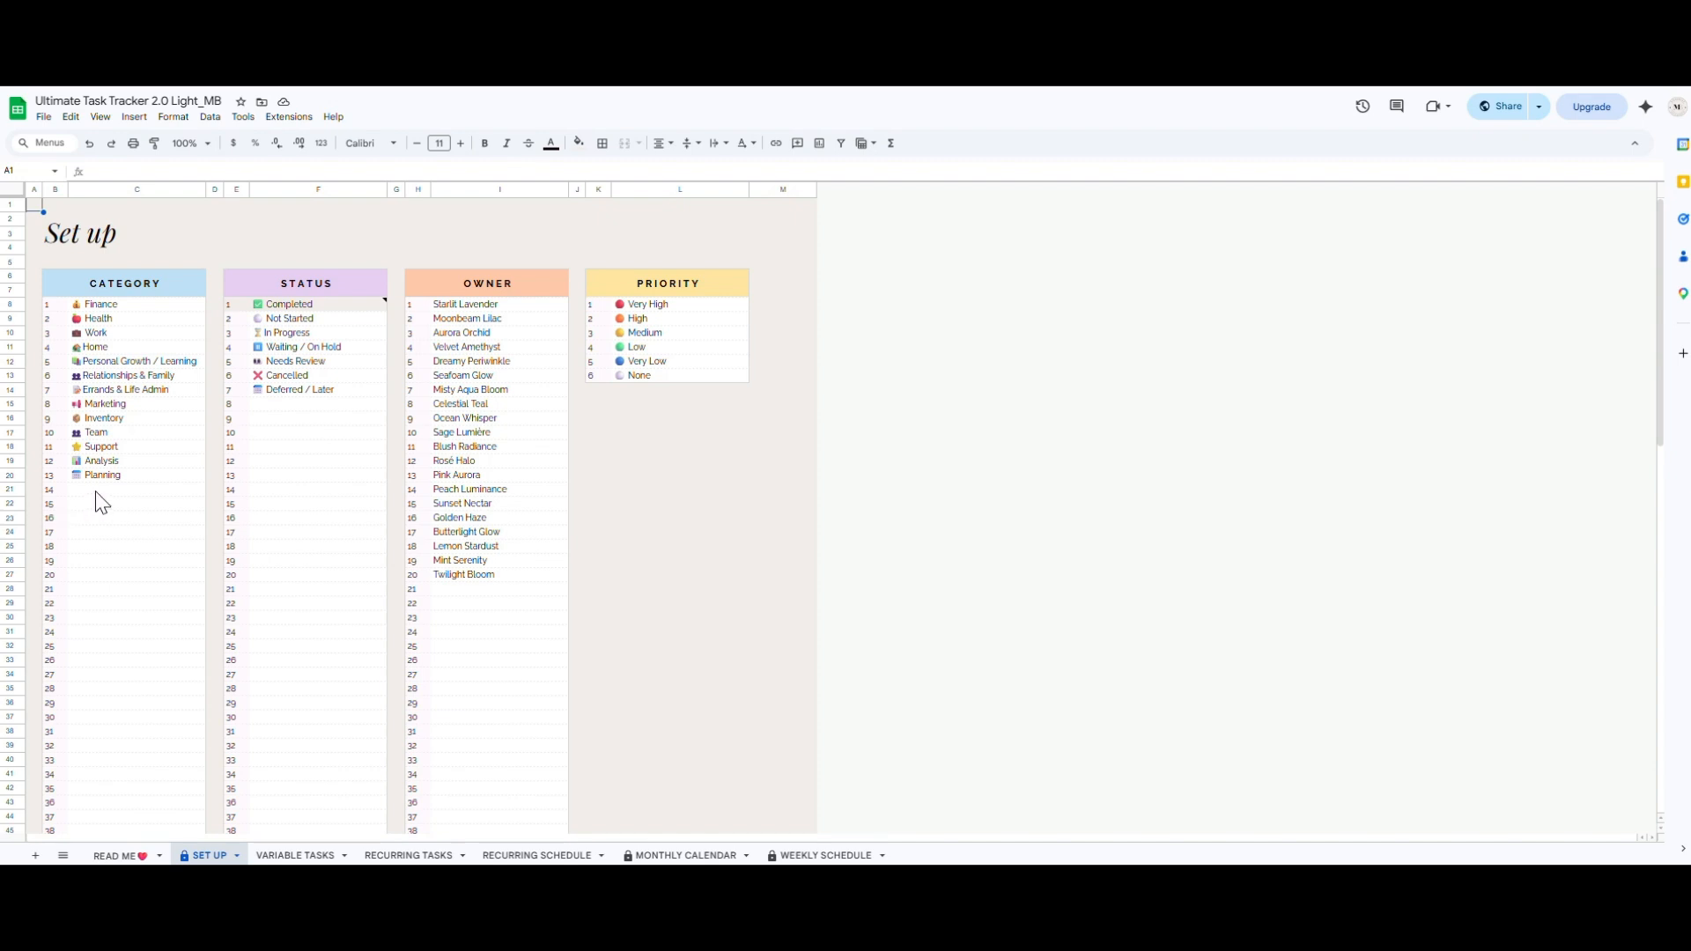
{"action": "left_click", "coordinate": [123, 320]}
{"action": "key", "text": "Down"}
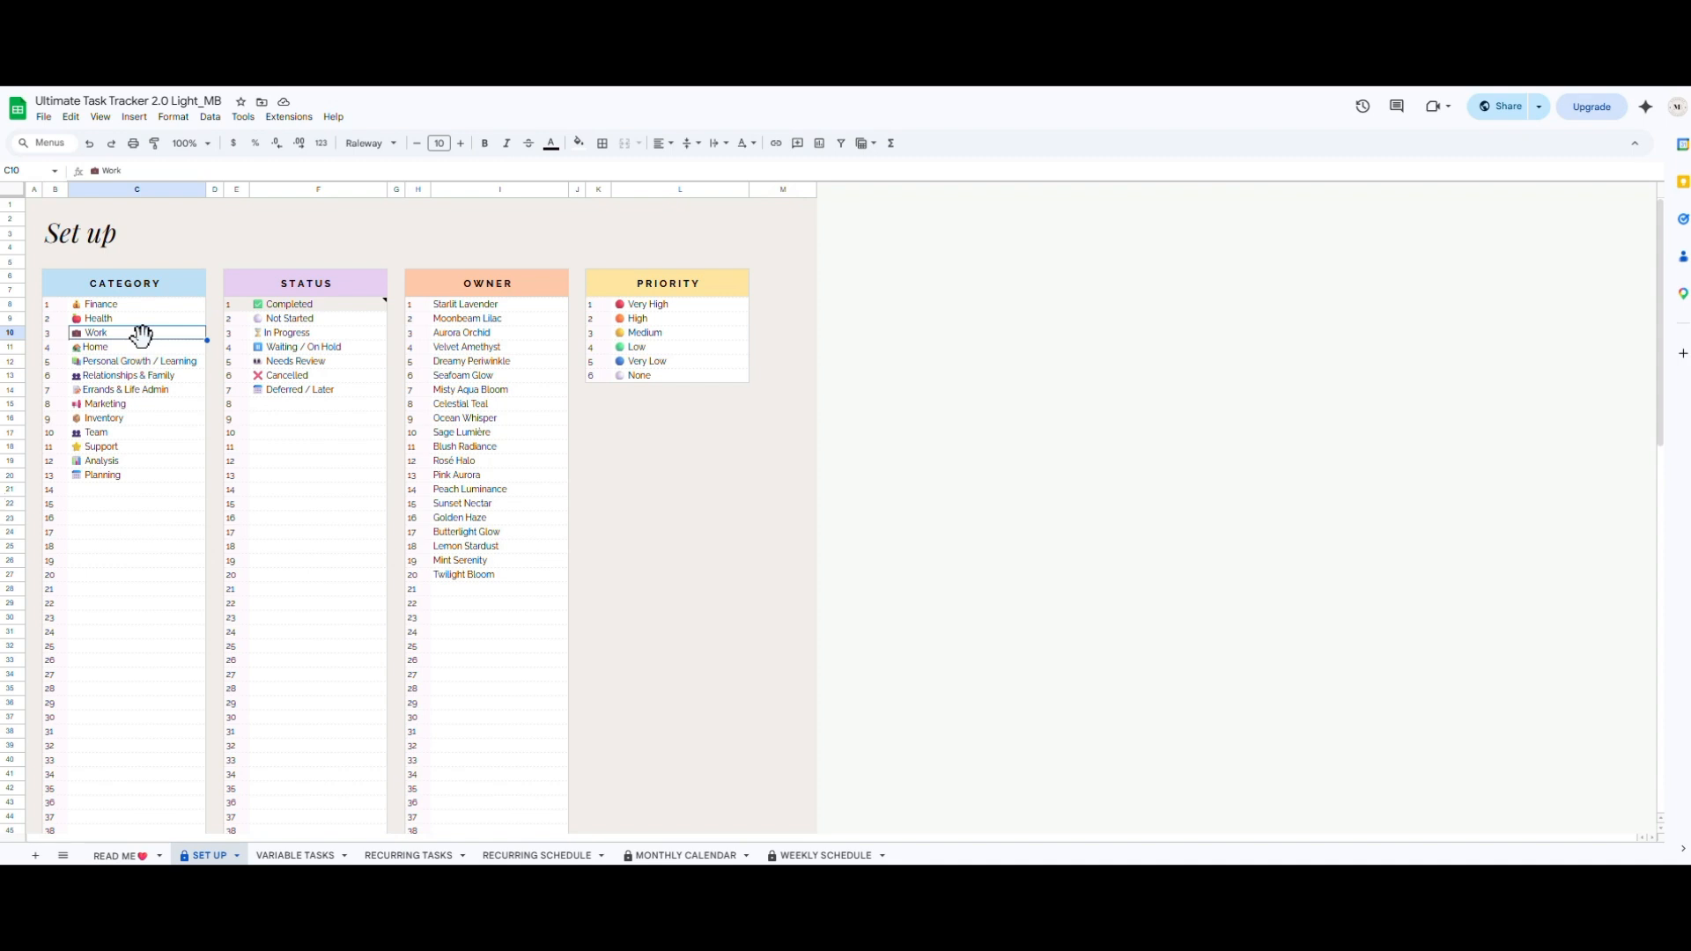
{"action": "mouse_move", "coordinate": [280, 310]}
{"action": "left_click", "coordinate": [307, 282]}
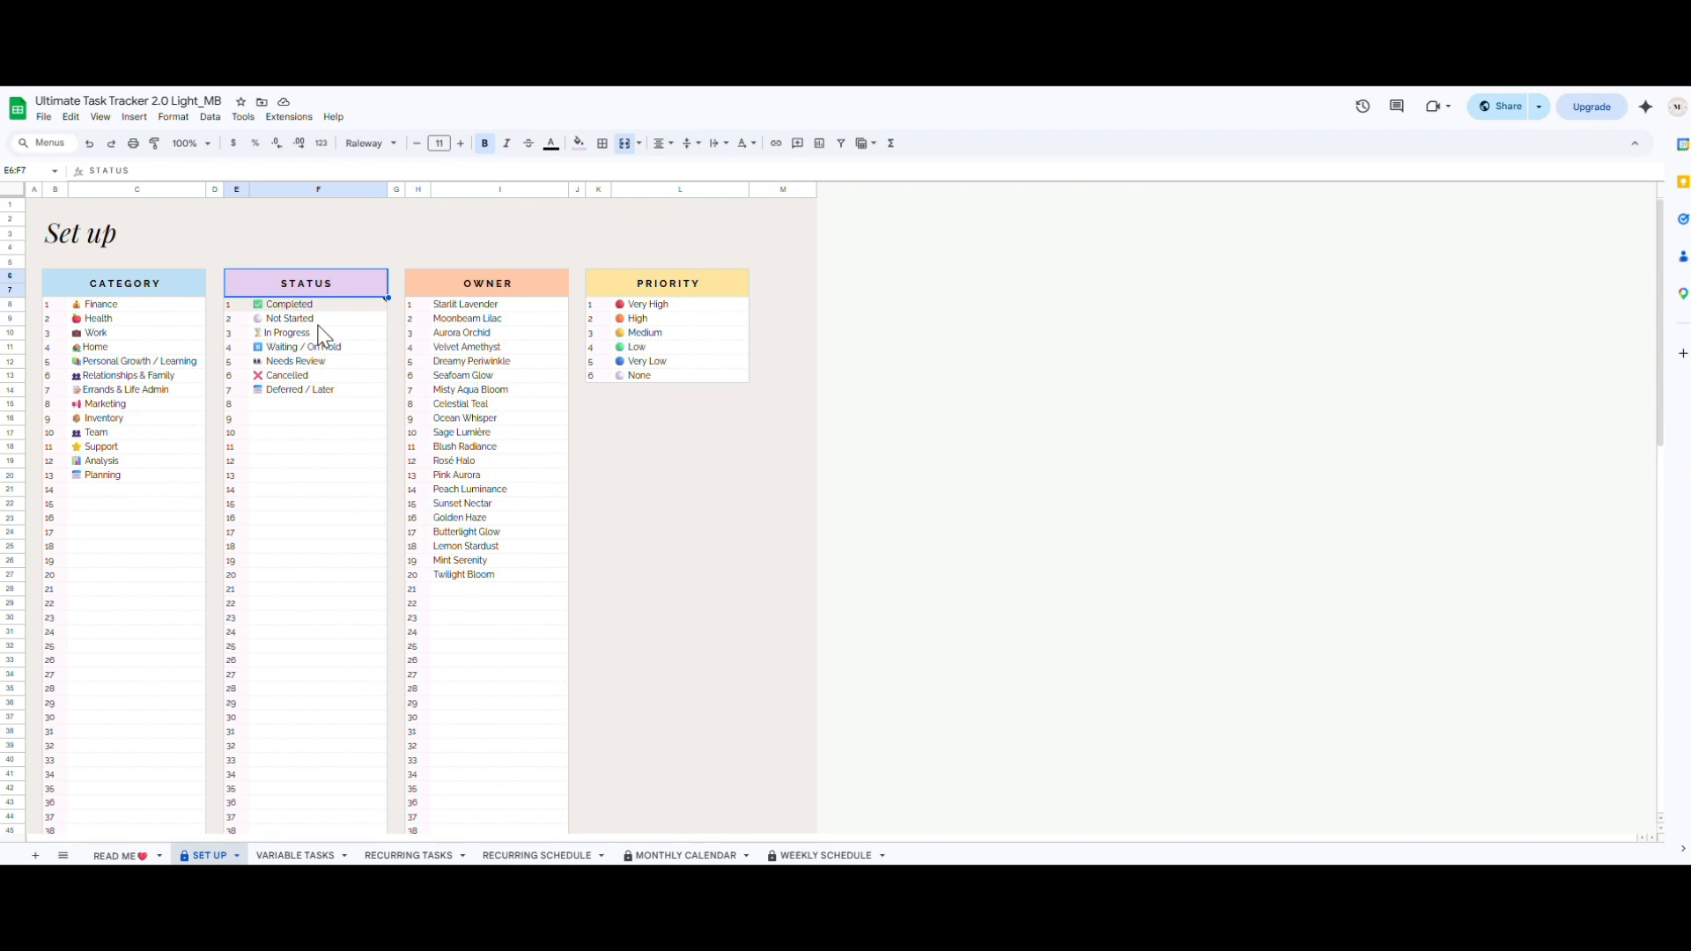
Review the owner names and the priority levels on the SET UP sheet
{"action": "left_click", "coordinate": [508, 291]}
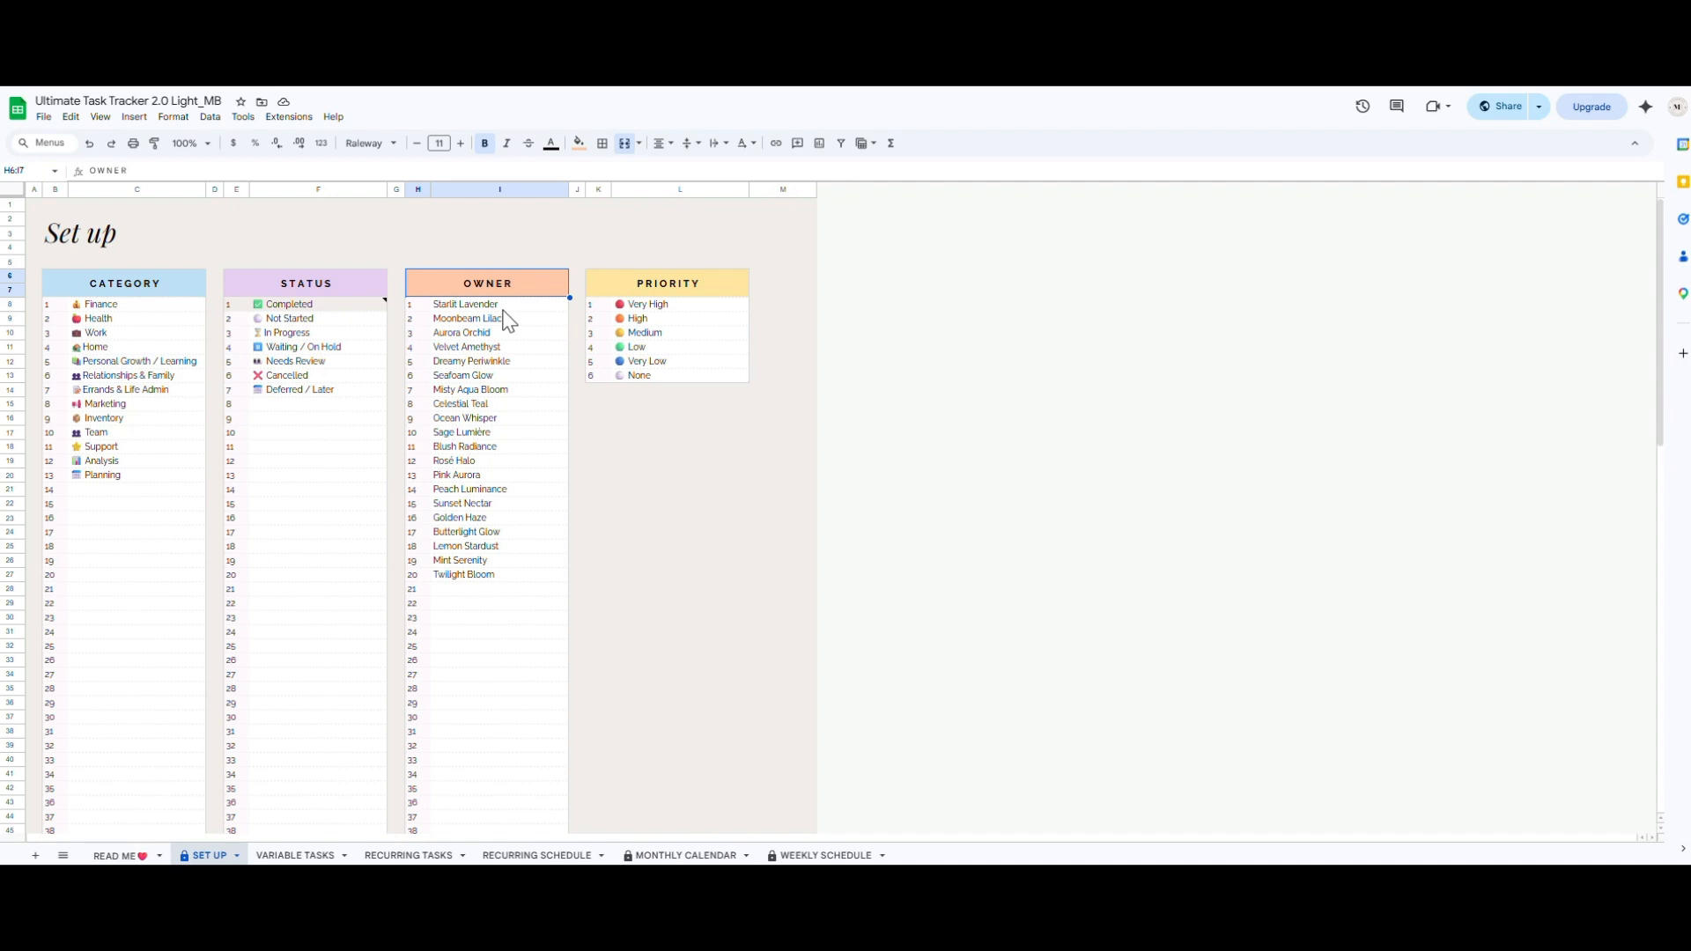
{"action": "double_click", "coordinate": [503, 309]}
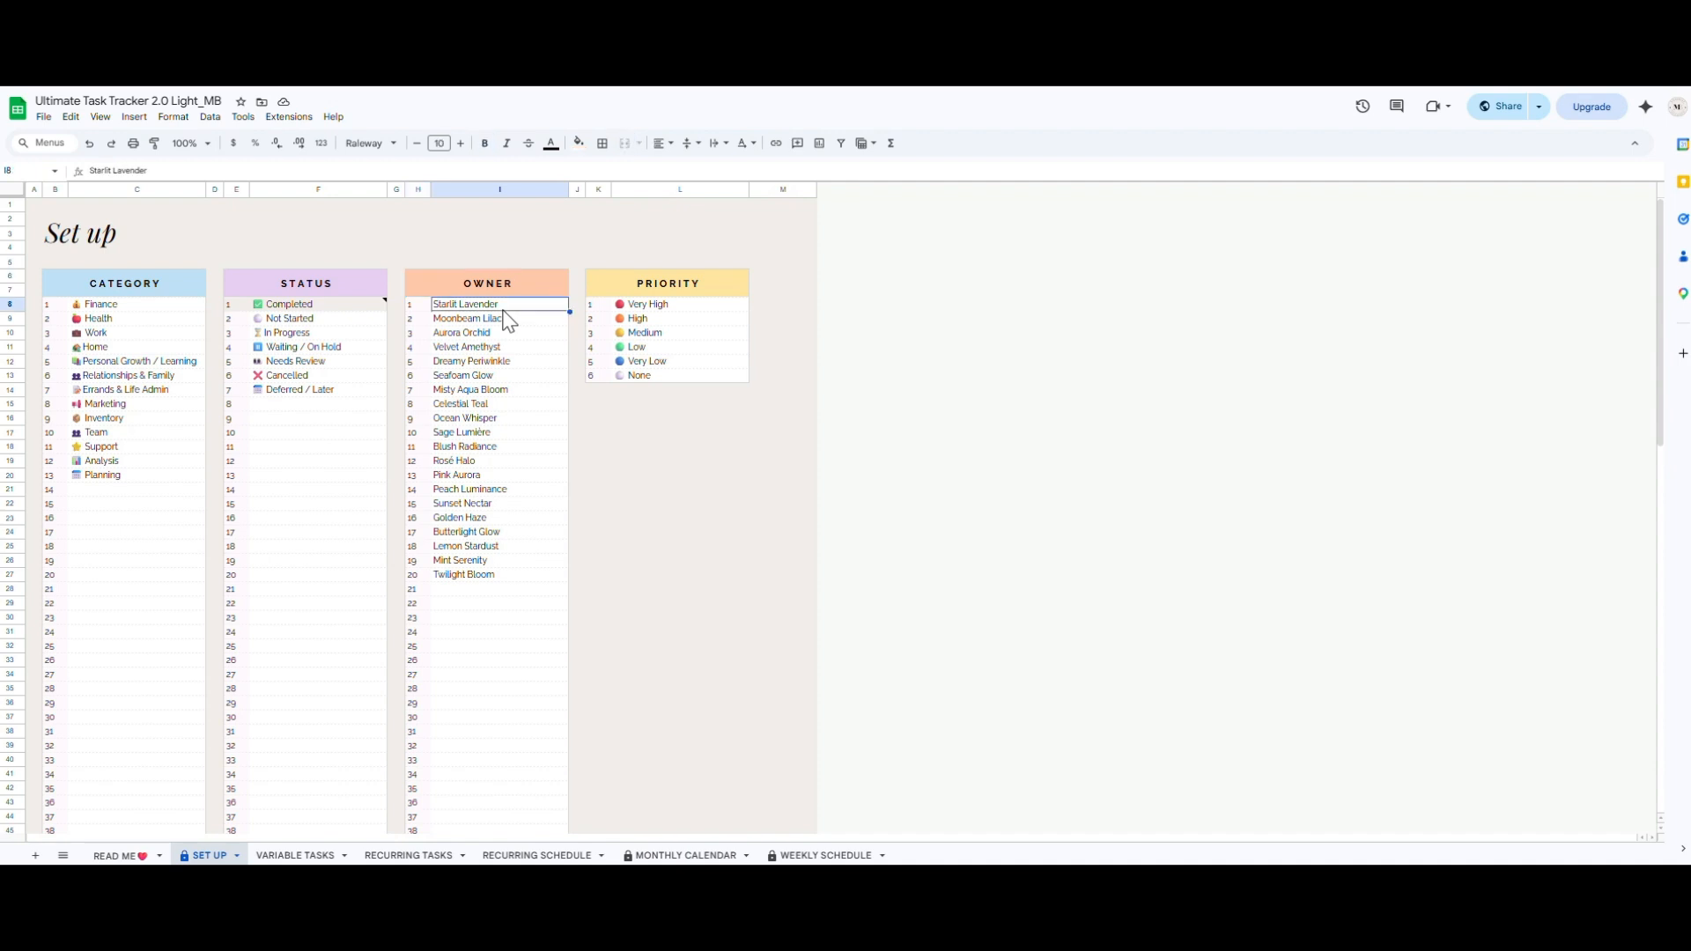
{"action": "left_click_drag", "start_coordinate": [507, 306], "coordinate": [412, 310]}
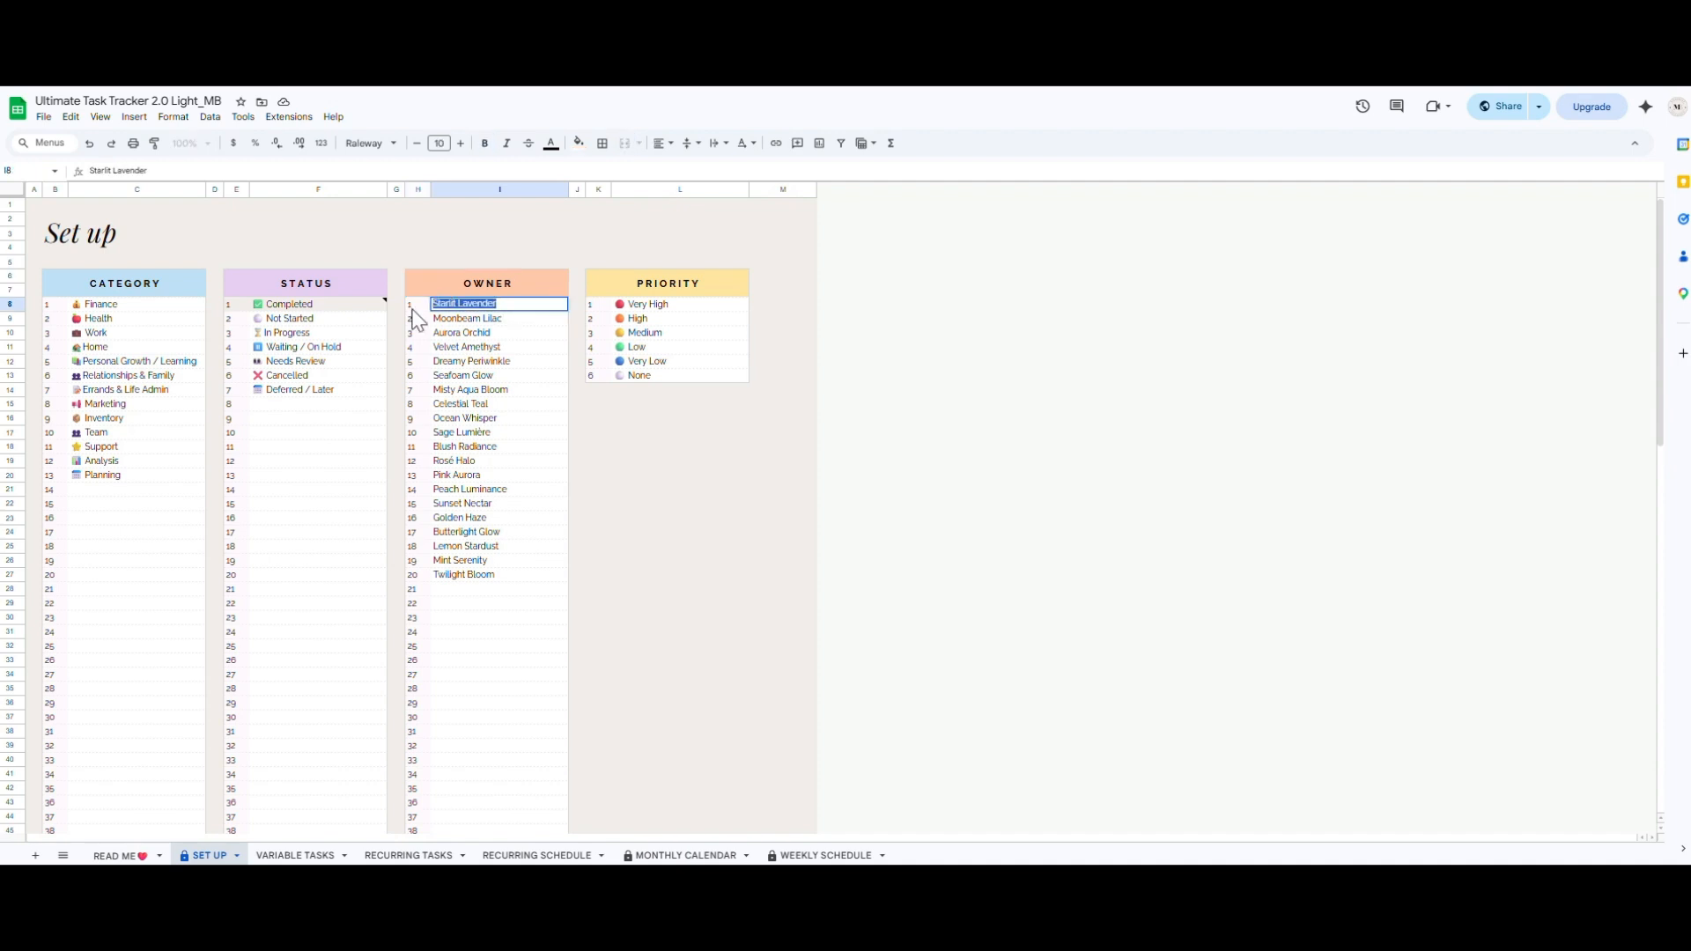
{"action": "left_click", "coordinate": [622, 280]}
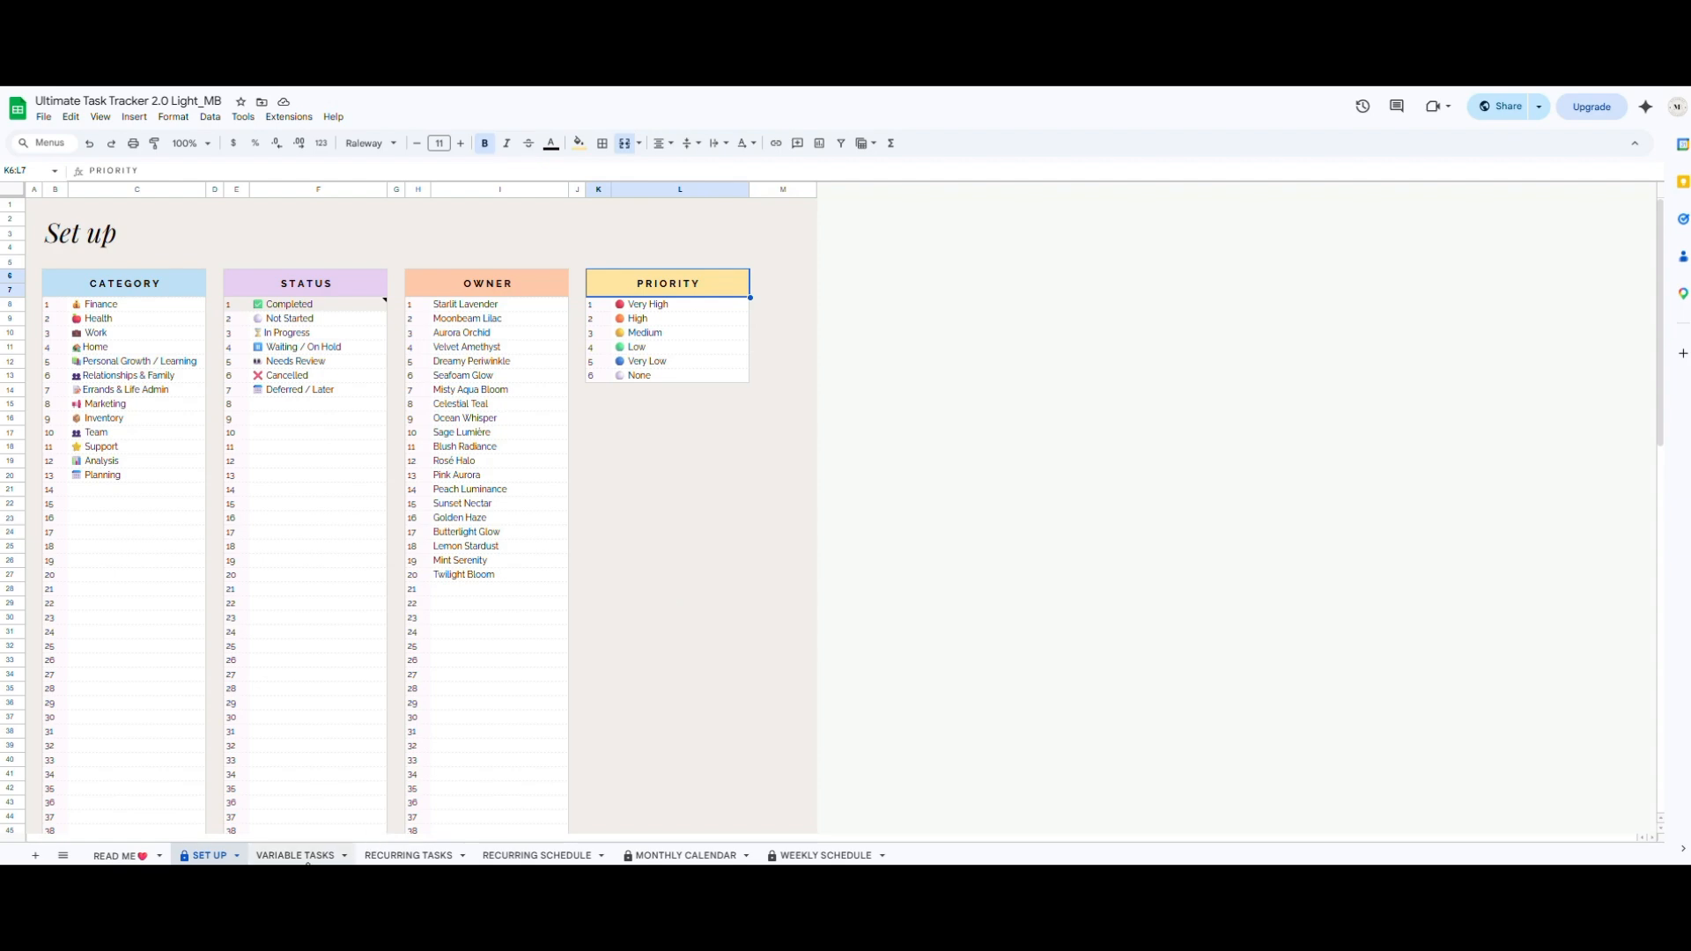
Mark the "Update sales tracker" task as done in the VARIABLE TASKS list
{"action": "left_click", "coordinate": [310, 855]}
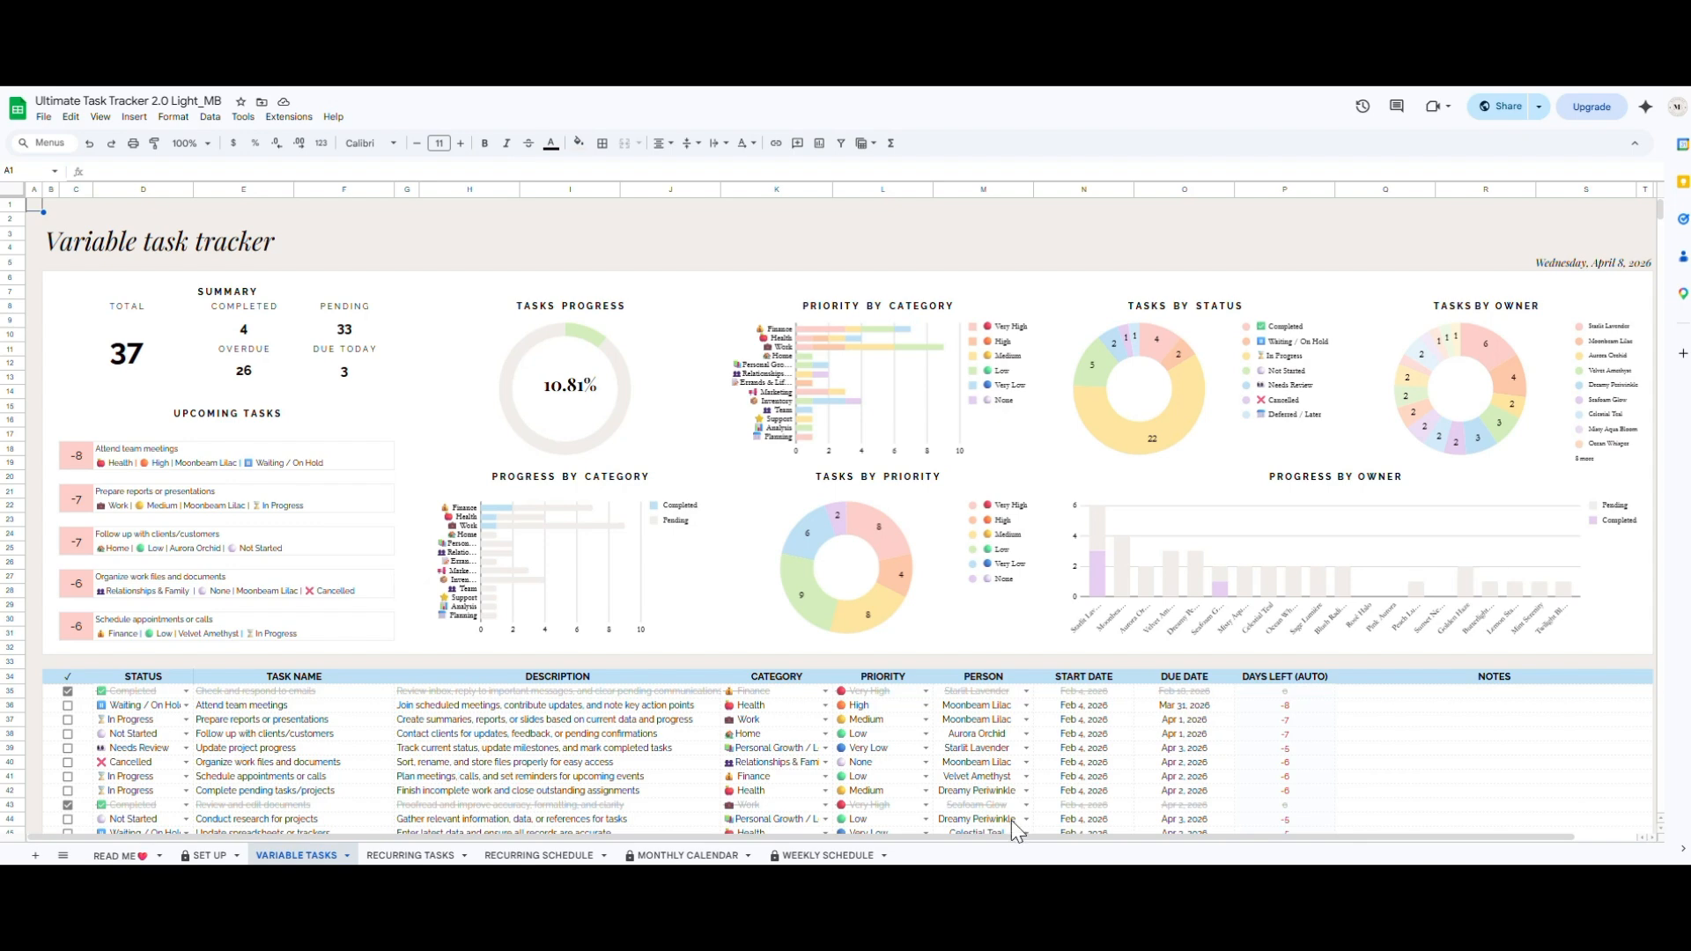
{"action": "scroll", "coordinate": [832, 768], "scroll_direction": "down", "scroll_amount": 3}
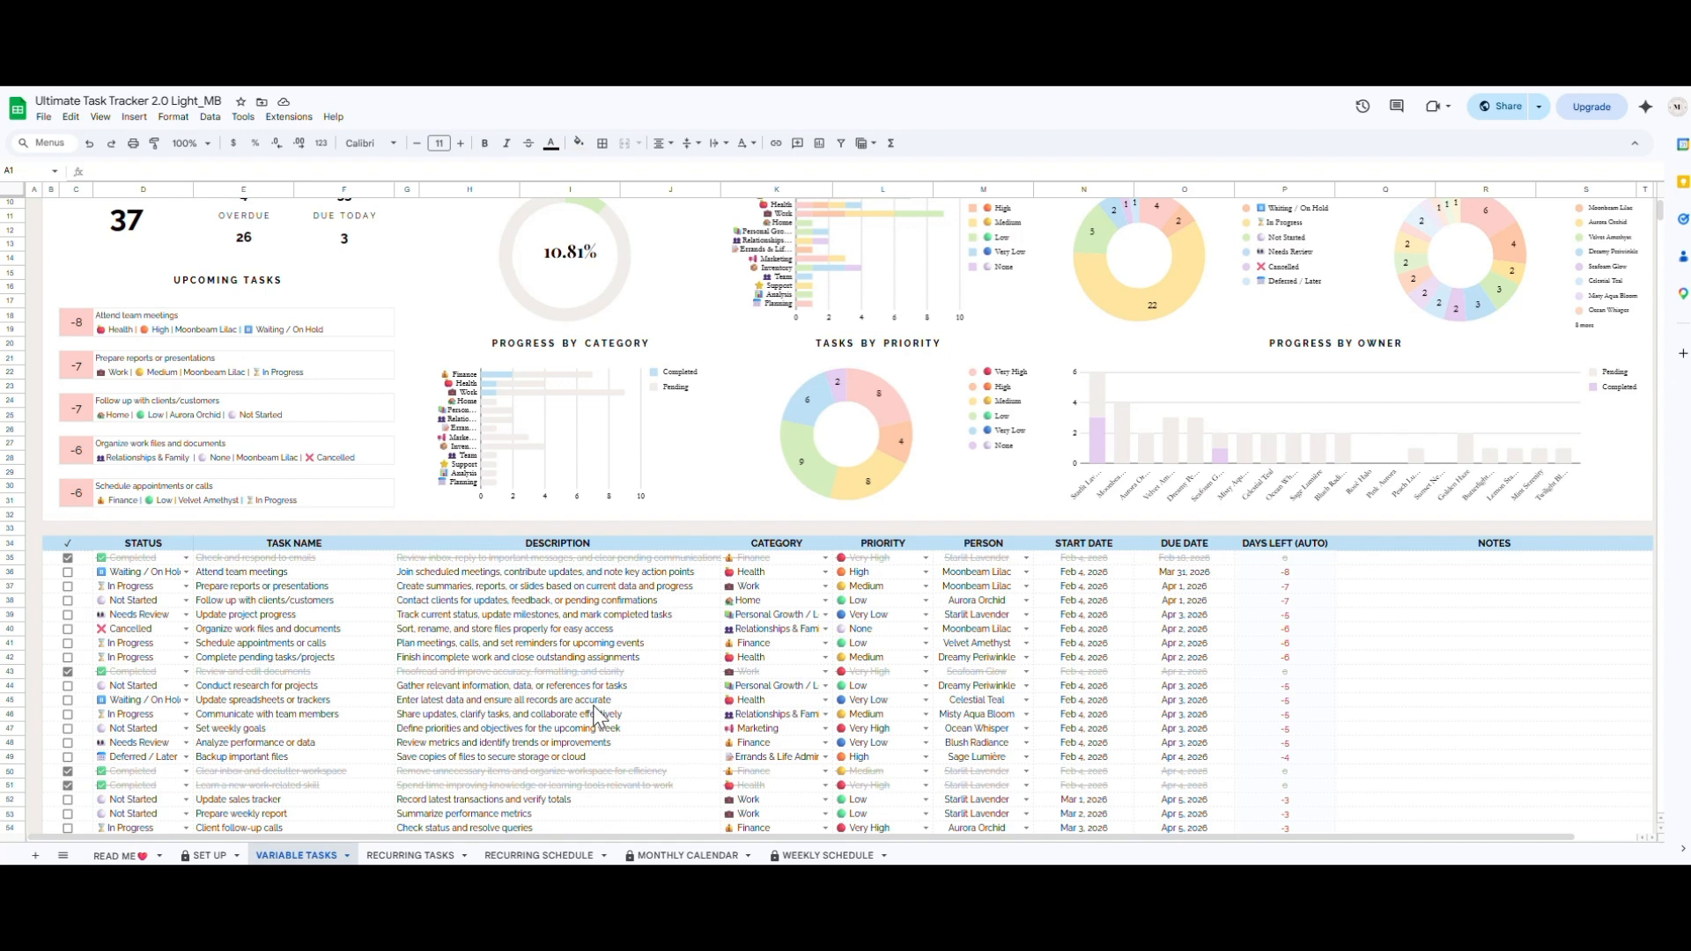
{"action": "scroll", "coordinate": [597, 715], "scroll_direction": "down", "scroll_amount": 10}
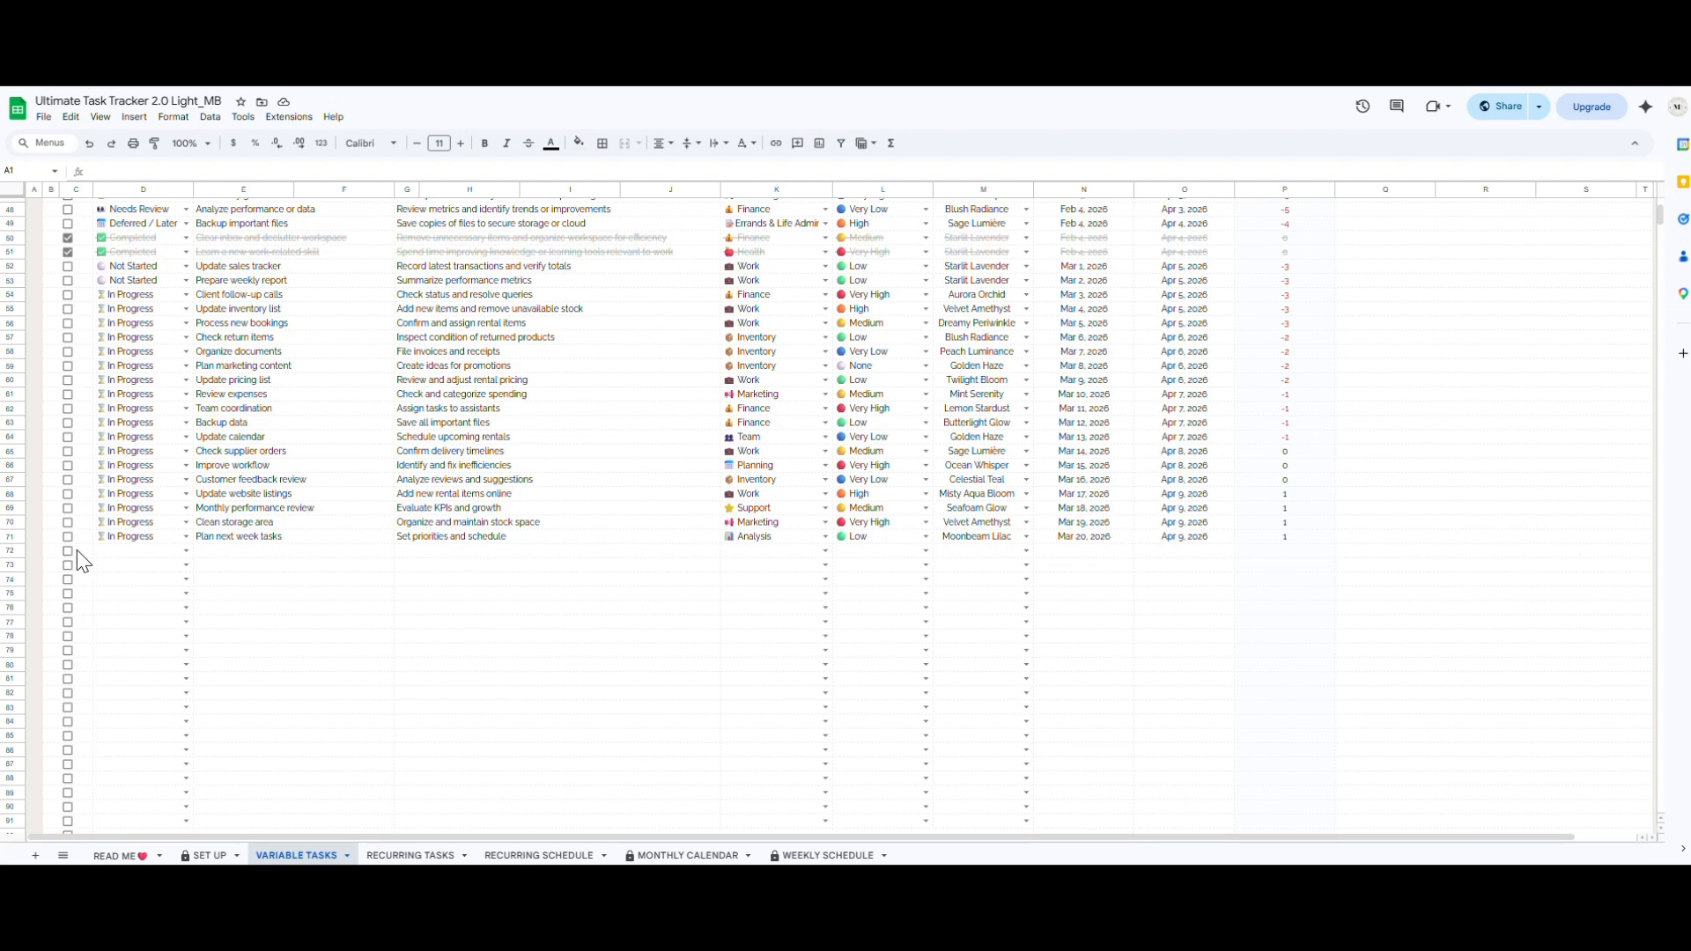
{"action": "left_click", "coordinate": [68, 266]}
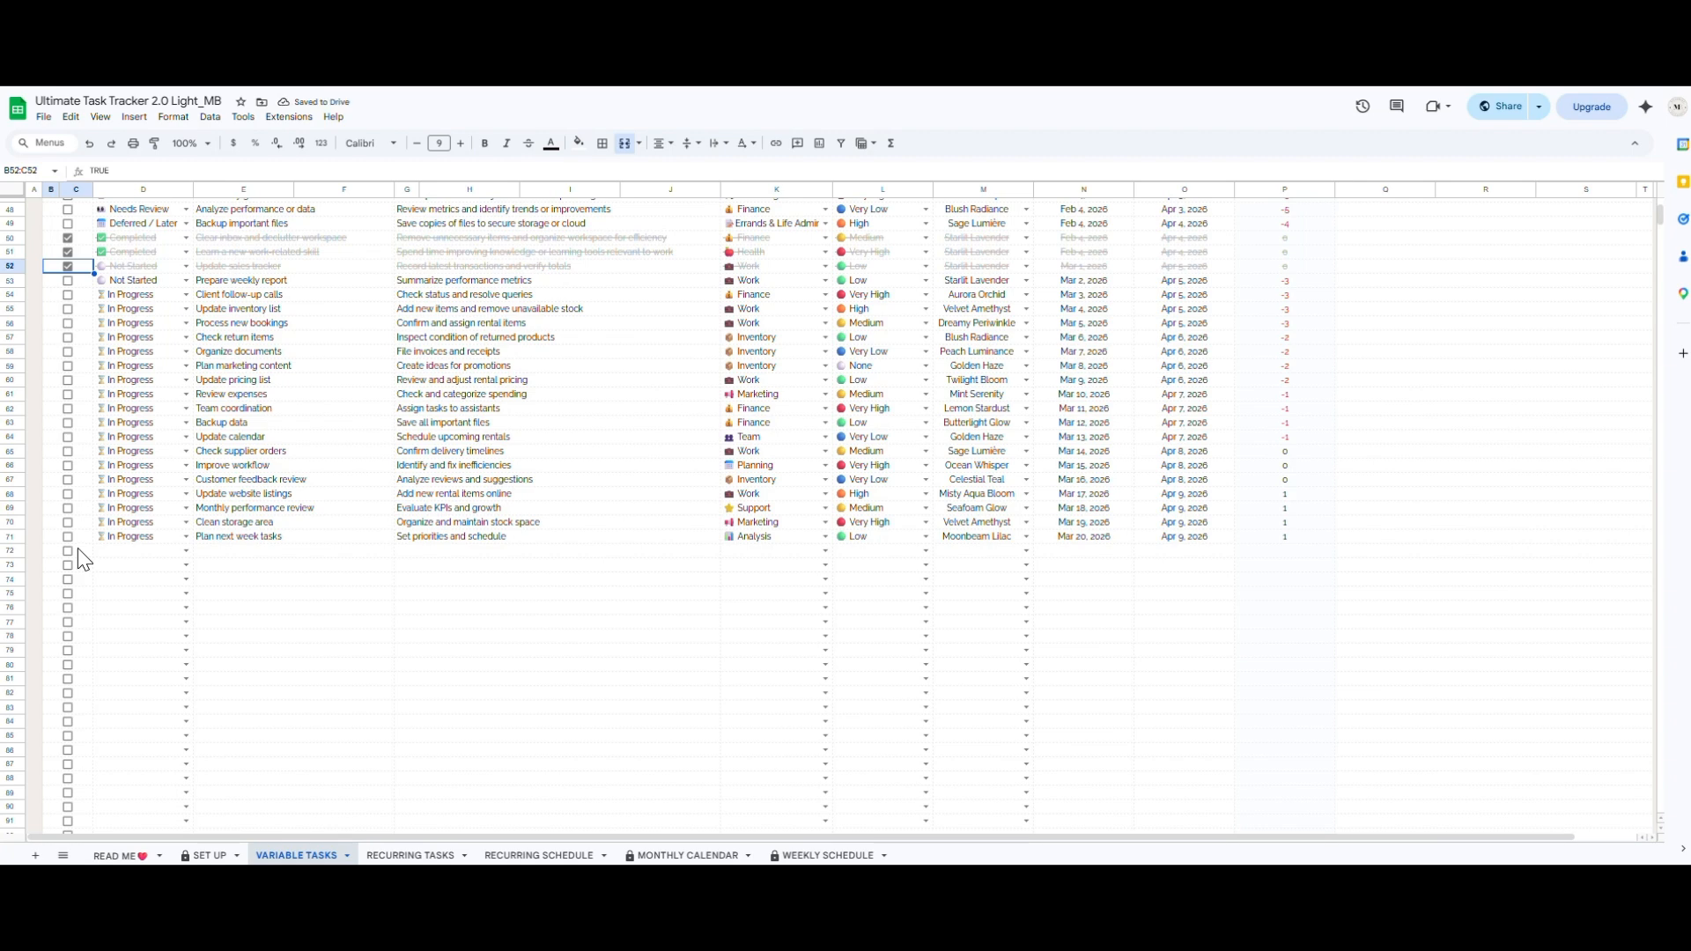
Start a new task in row 72 with status In Progress and the name "Update Inventory list"
{"action": "left_click", "coordinate": [132, 552]}
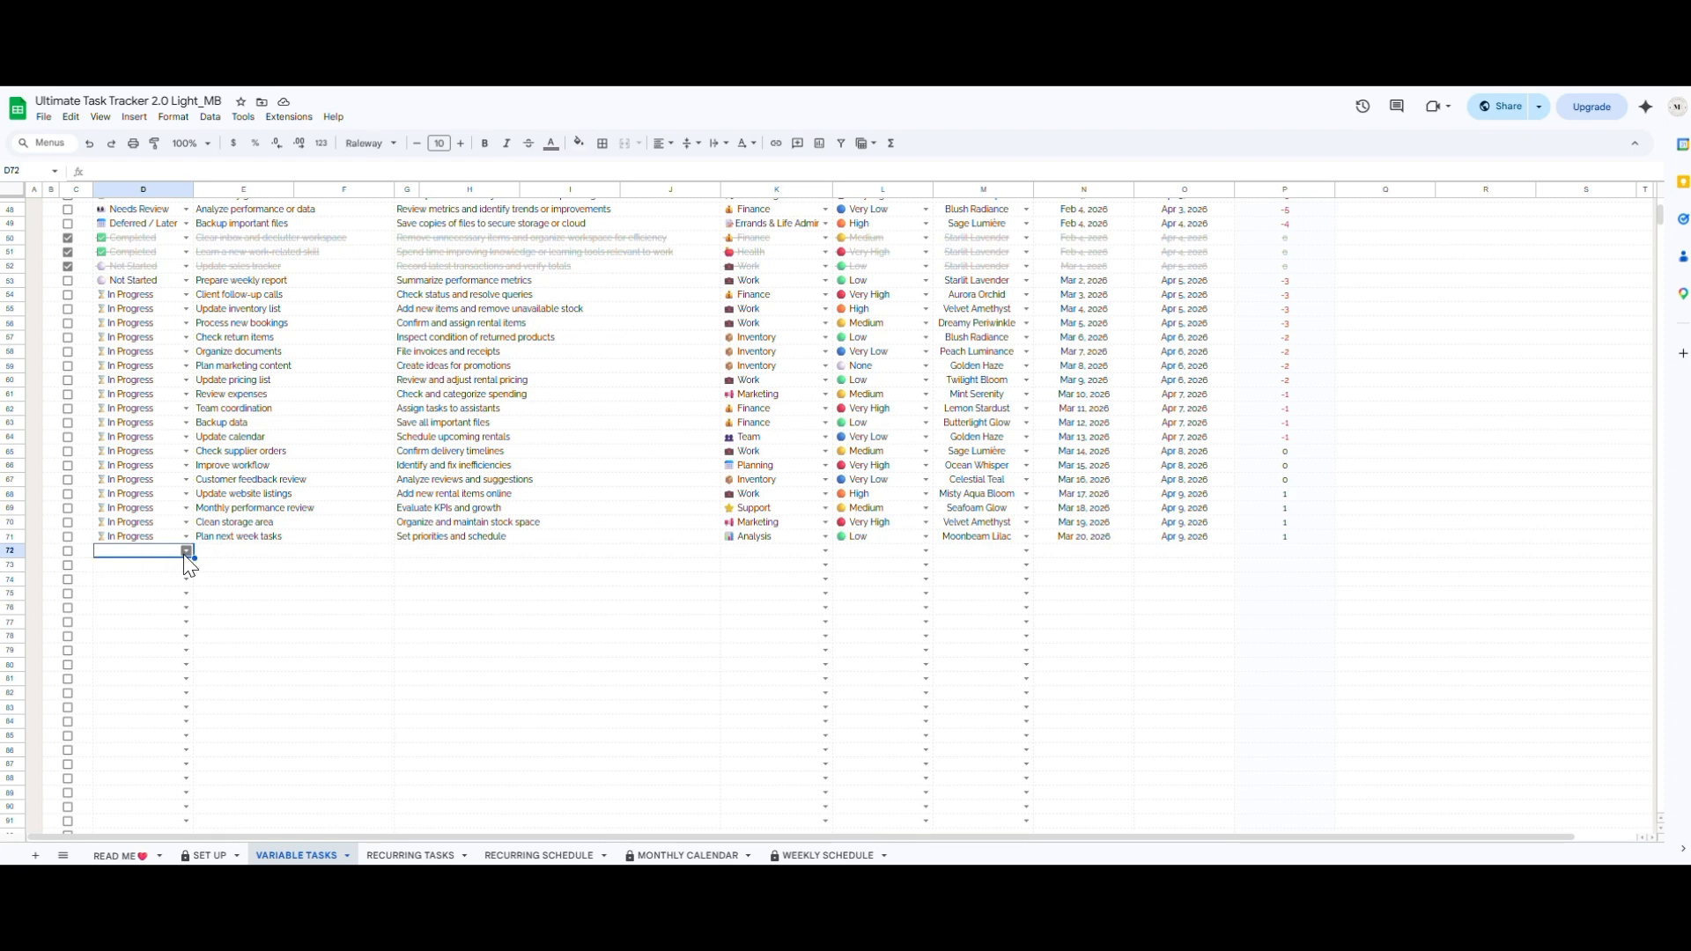
{"action": "left_click", "coordinate": [186, 553]}
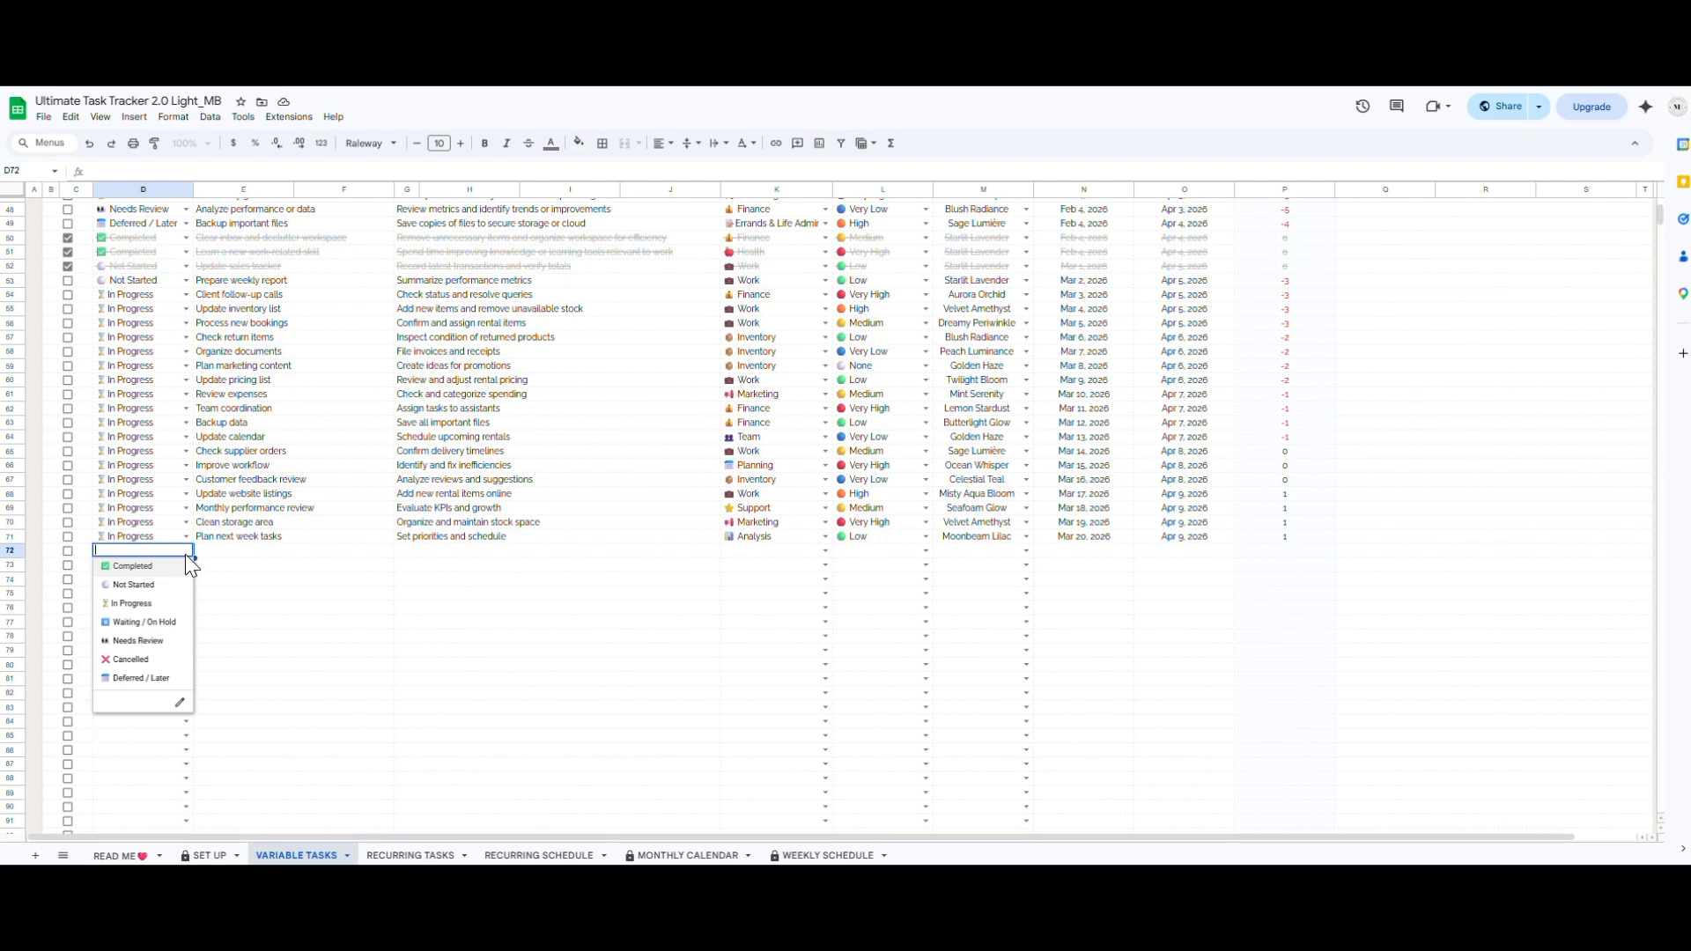
{"action": "left_click", "coordinate": [150, 604]}
{"action": "left_click", "coordinate": [245, 565]}
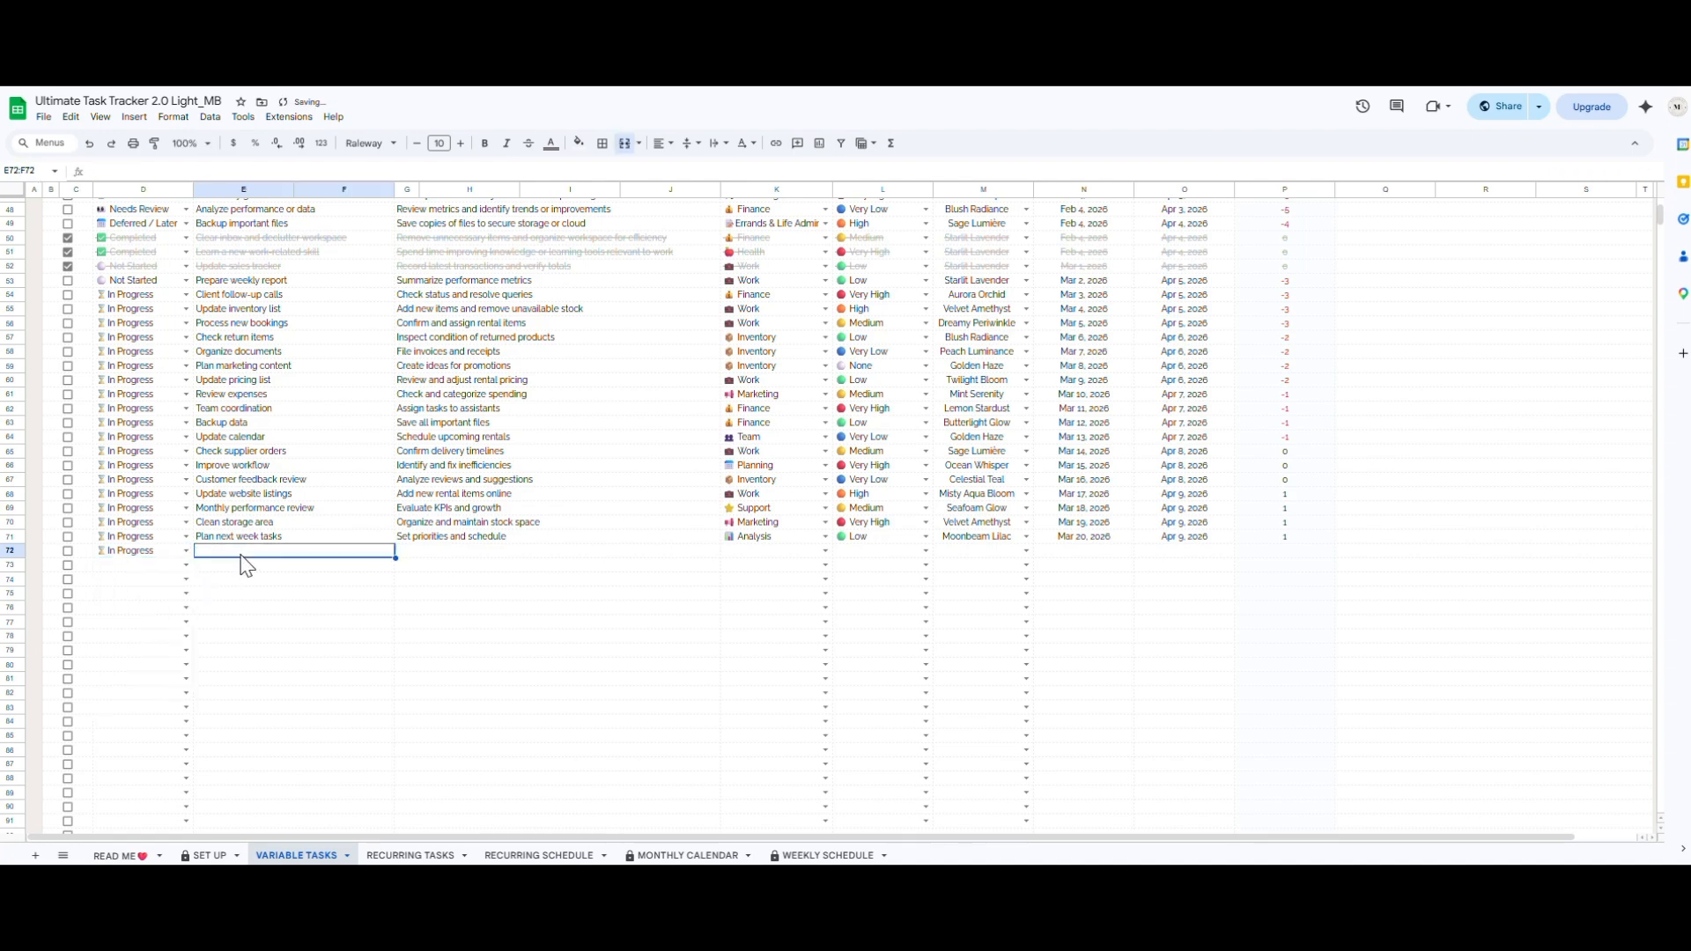
{"action": "type", "text": "Updat"}
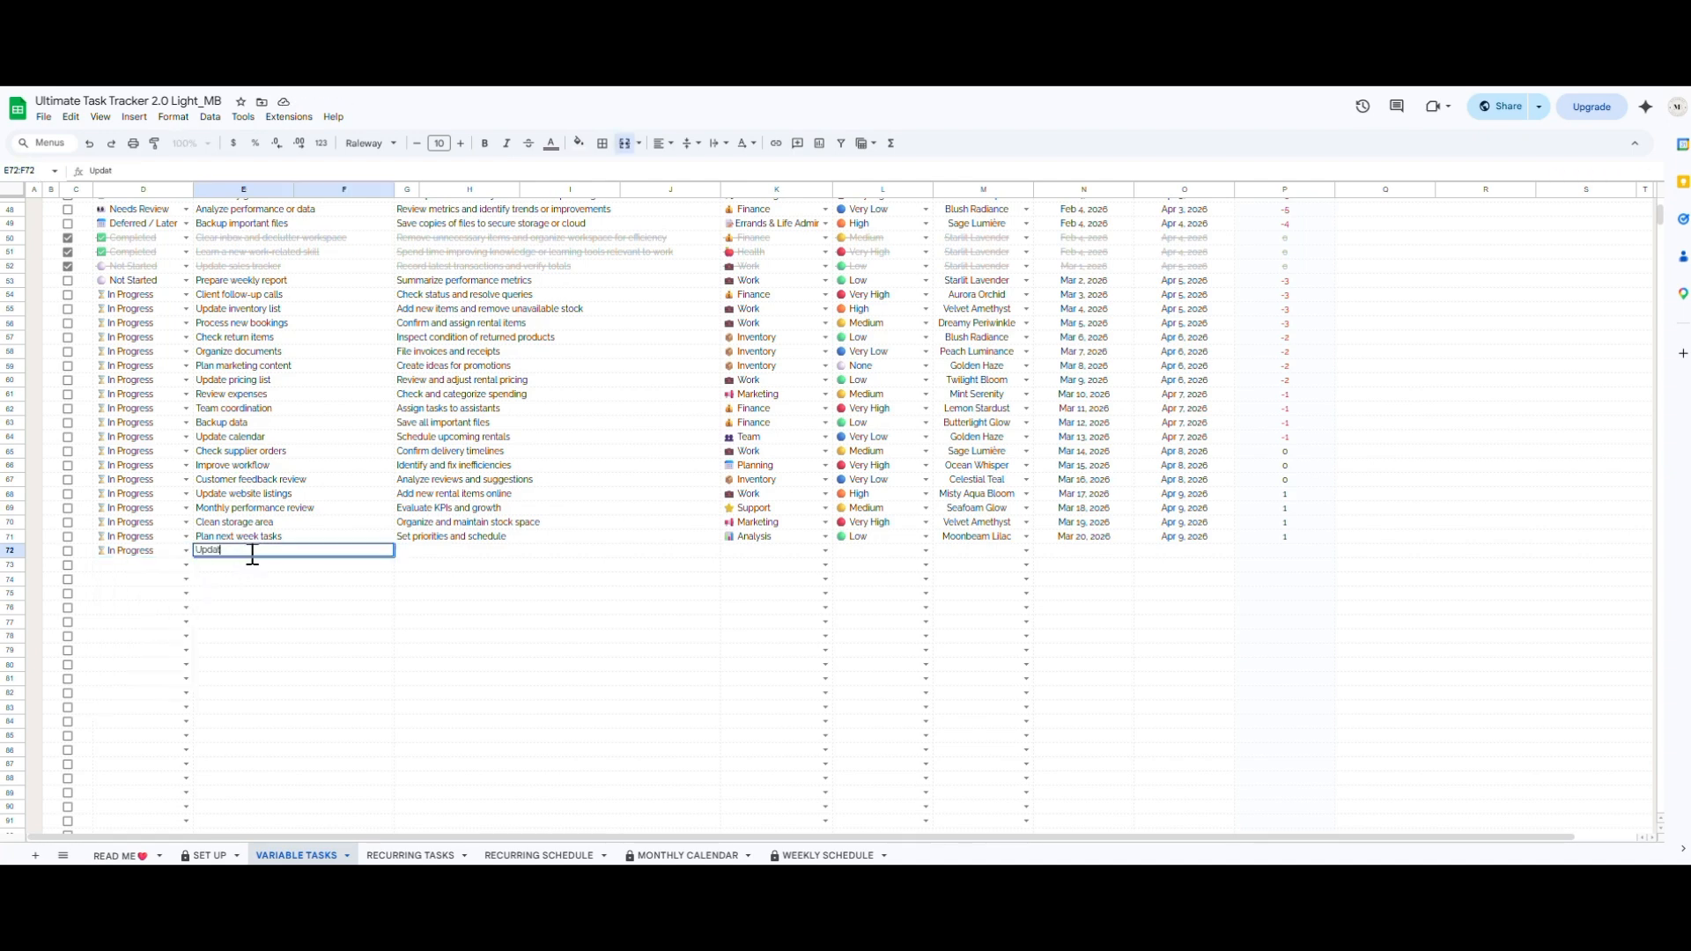
{"action": "type", "text": "e Inventory list"}
{"action": "key", "text": "Tab"}
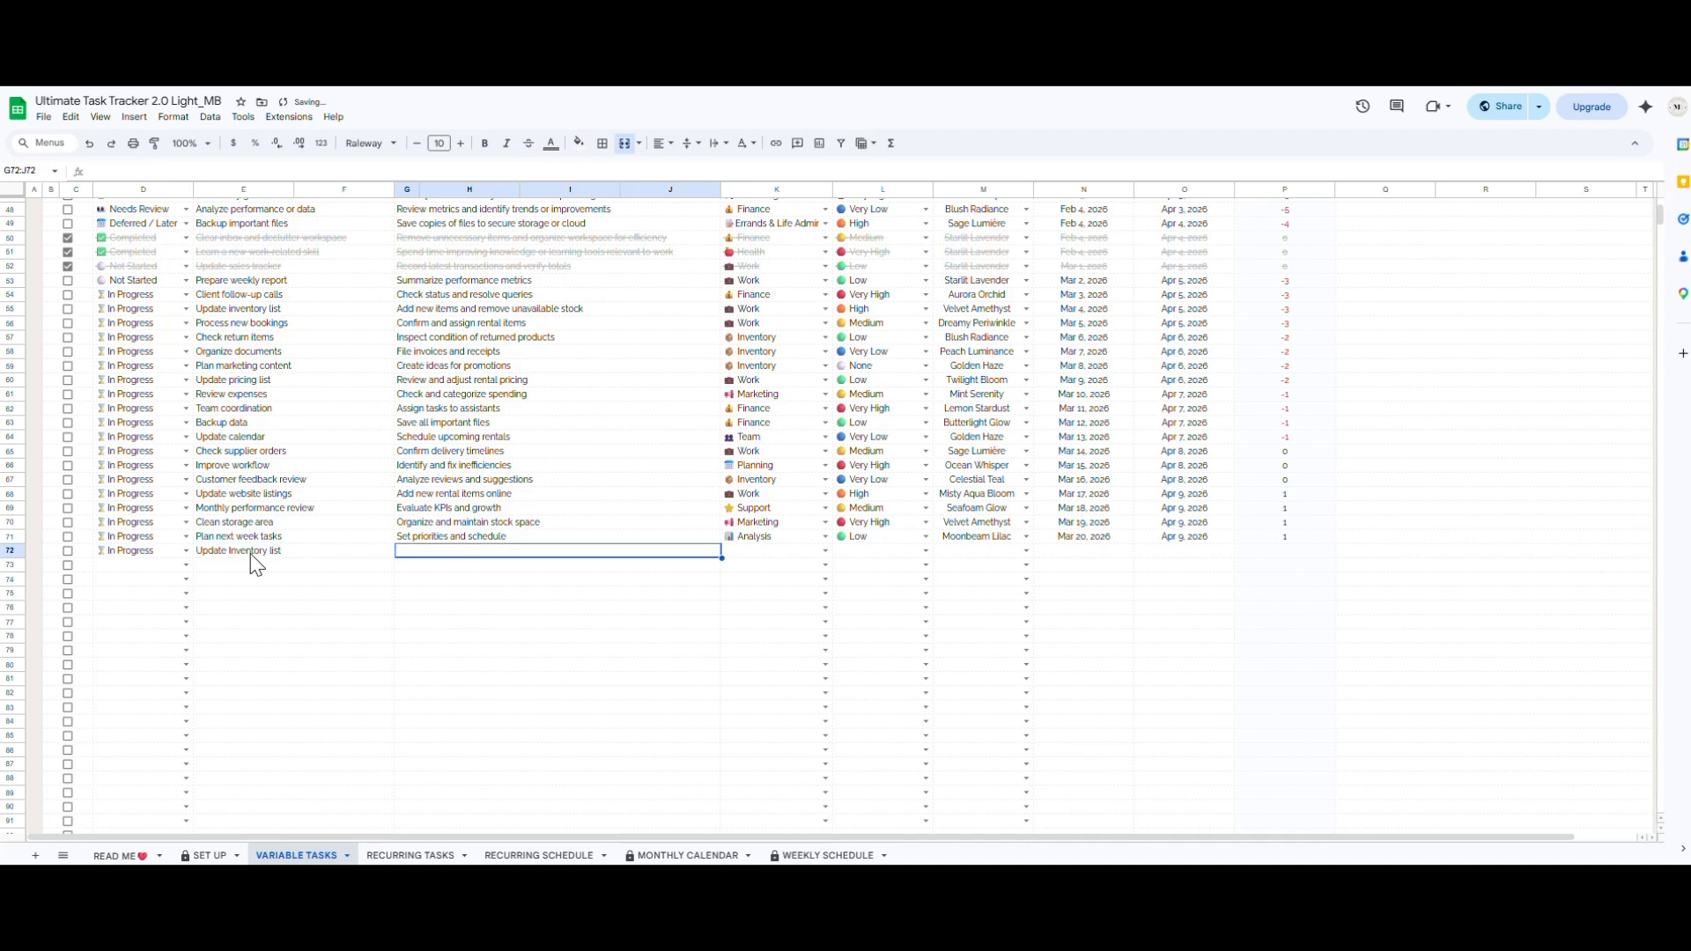
Enter "New items and remove unavaiable" as the description of the task in row 72
{"action": "type", "text": "Ne"}
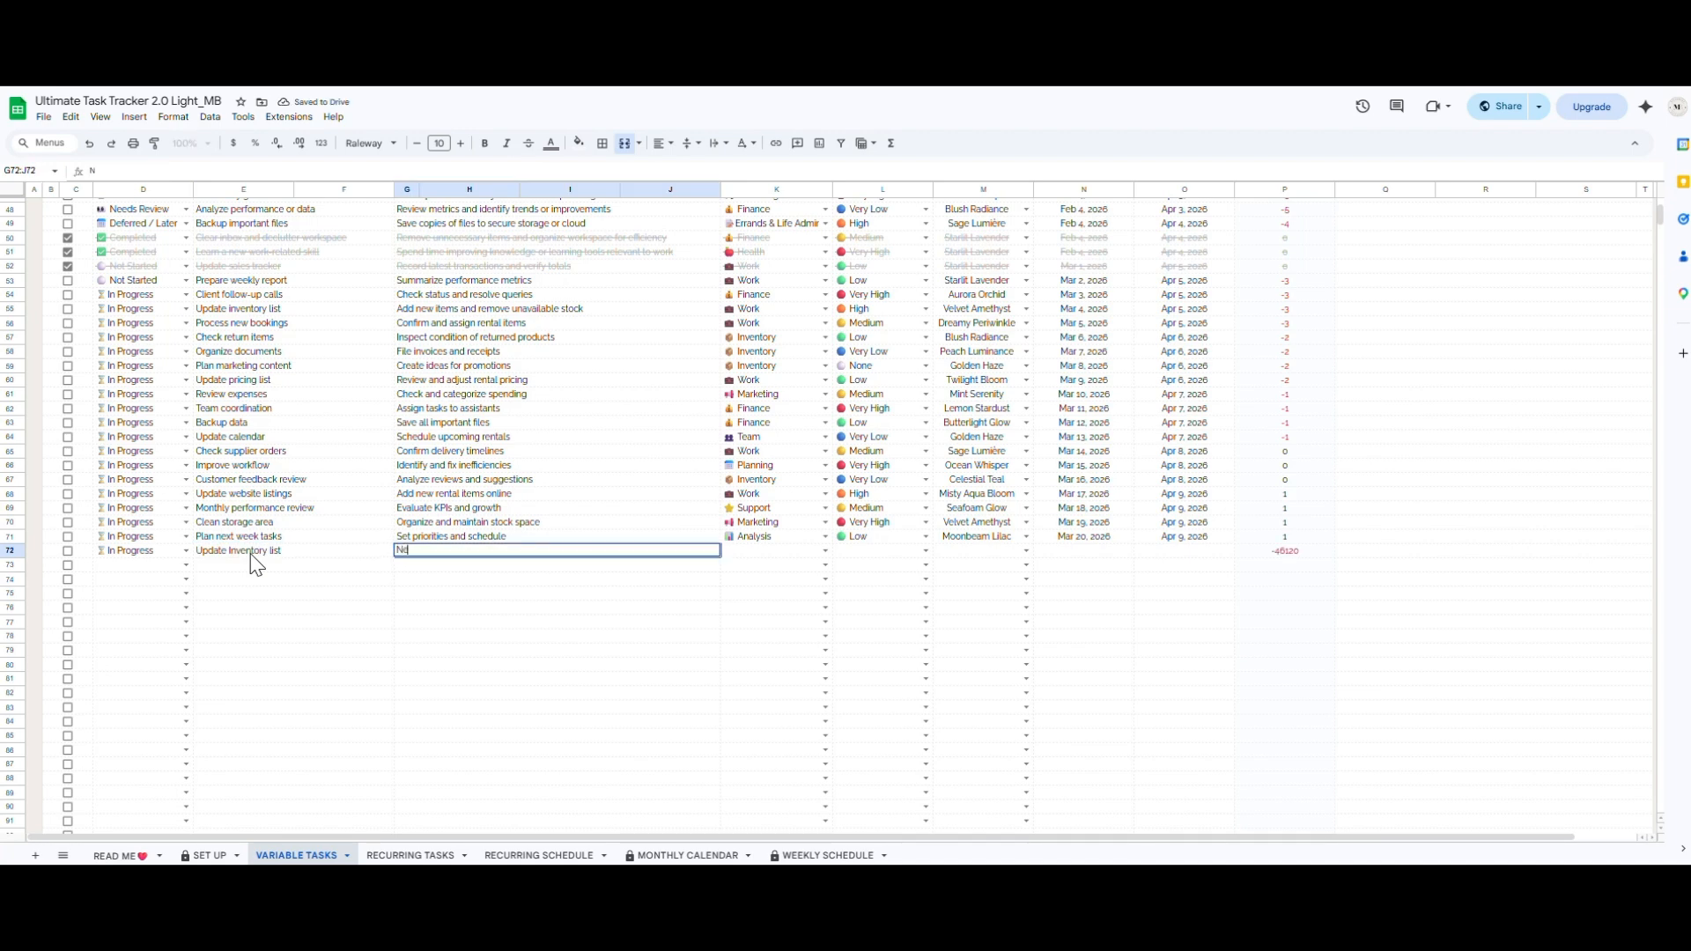
{"action": "type", "text": "w items and remove unavaiable"}
{"action": "key", "text": "Tab"}
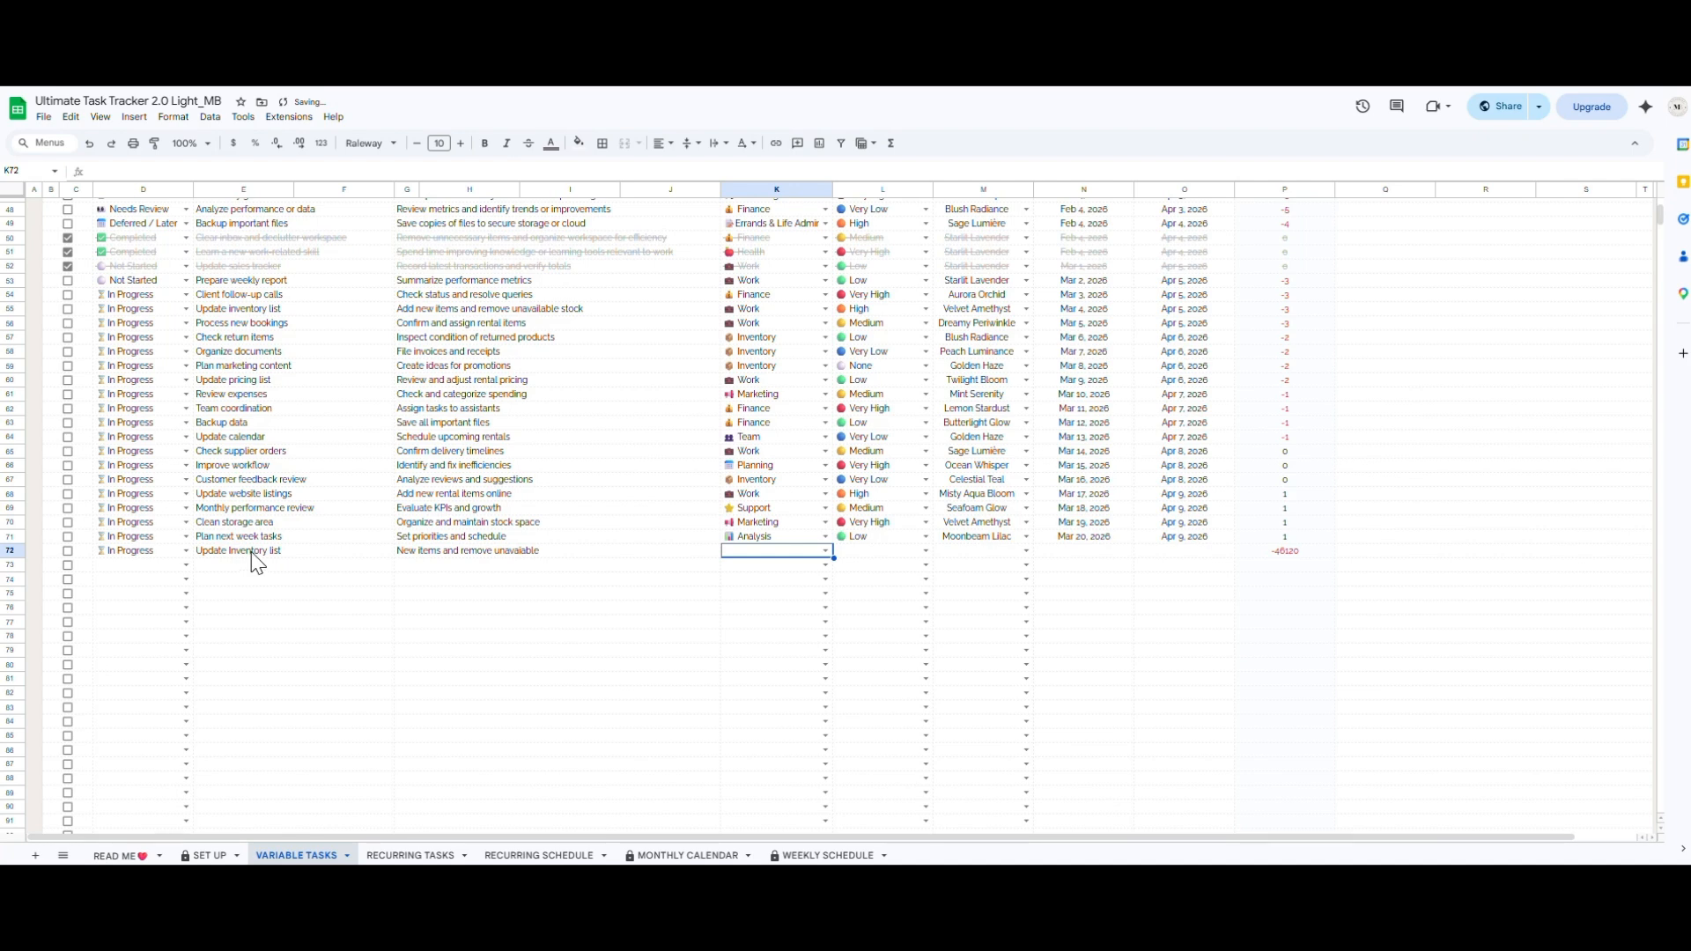
Set the row 72 task's category to Work and its priority to High
{"action": "left_click", "coordinate": [825, 550]}
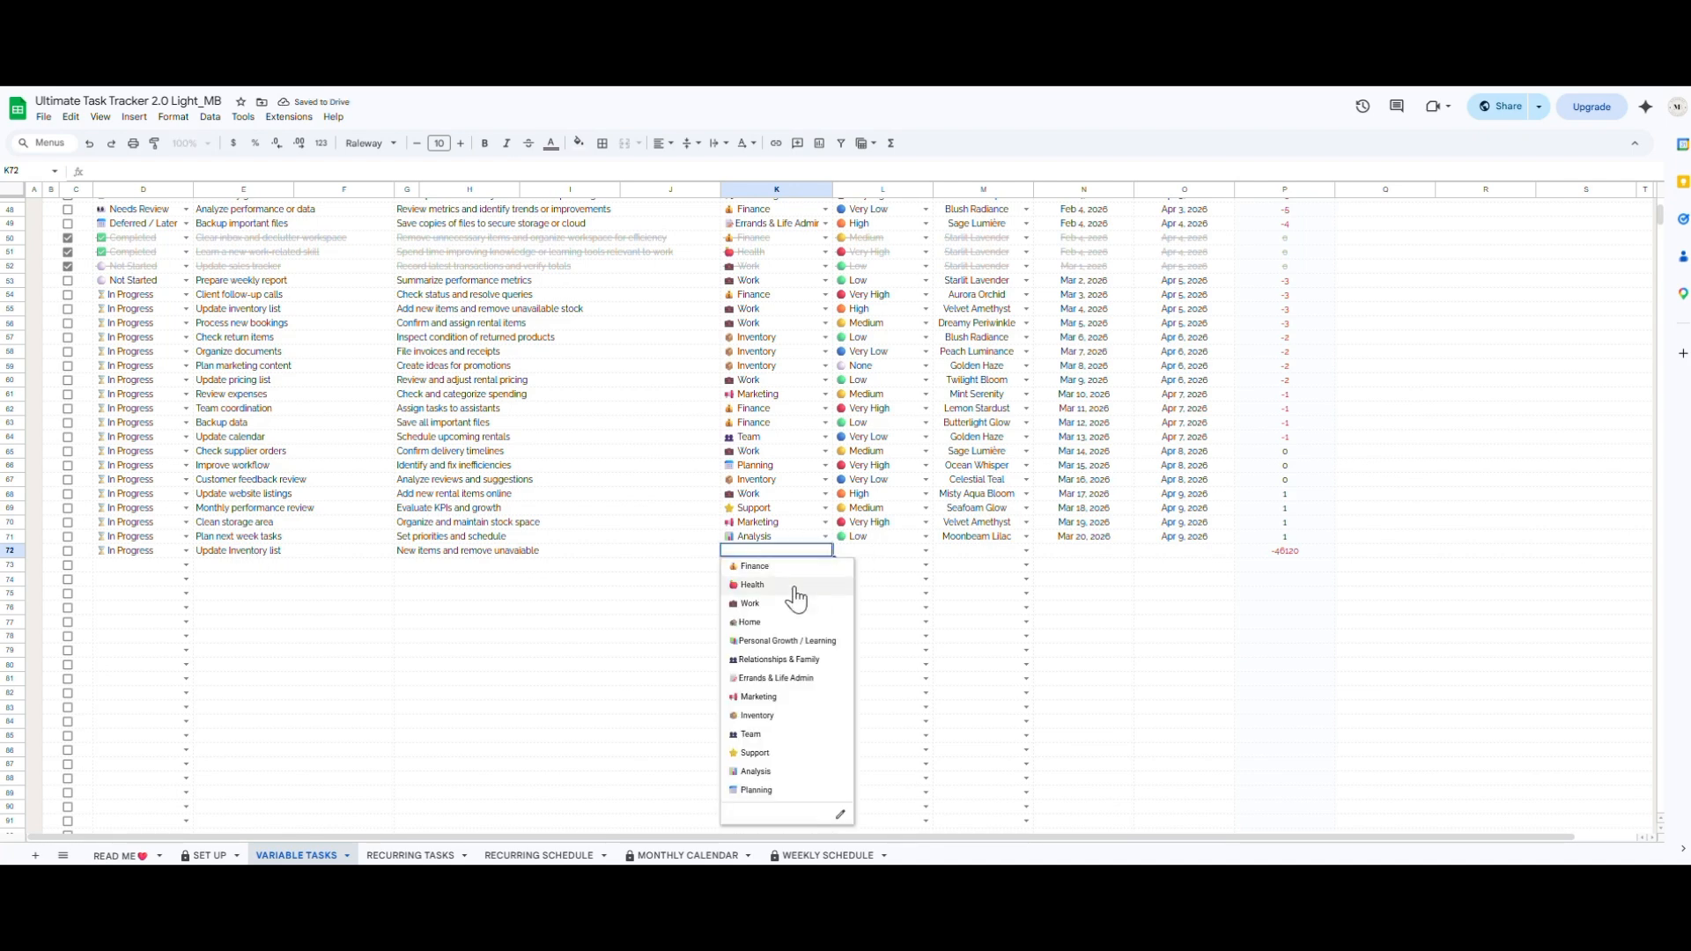
{"action": "left_click", "coordinate": [789, 604]}
{"action": "left_click", "coordinate": [926, 550]}
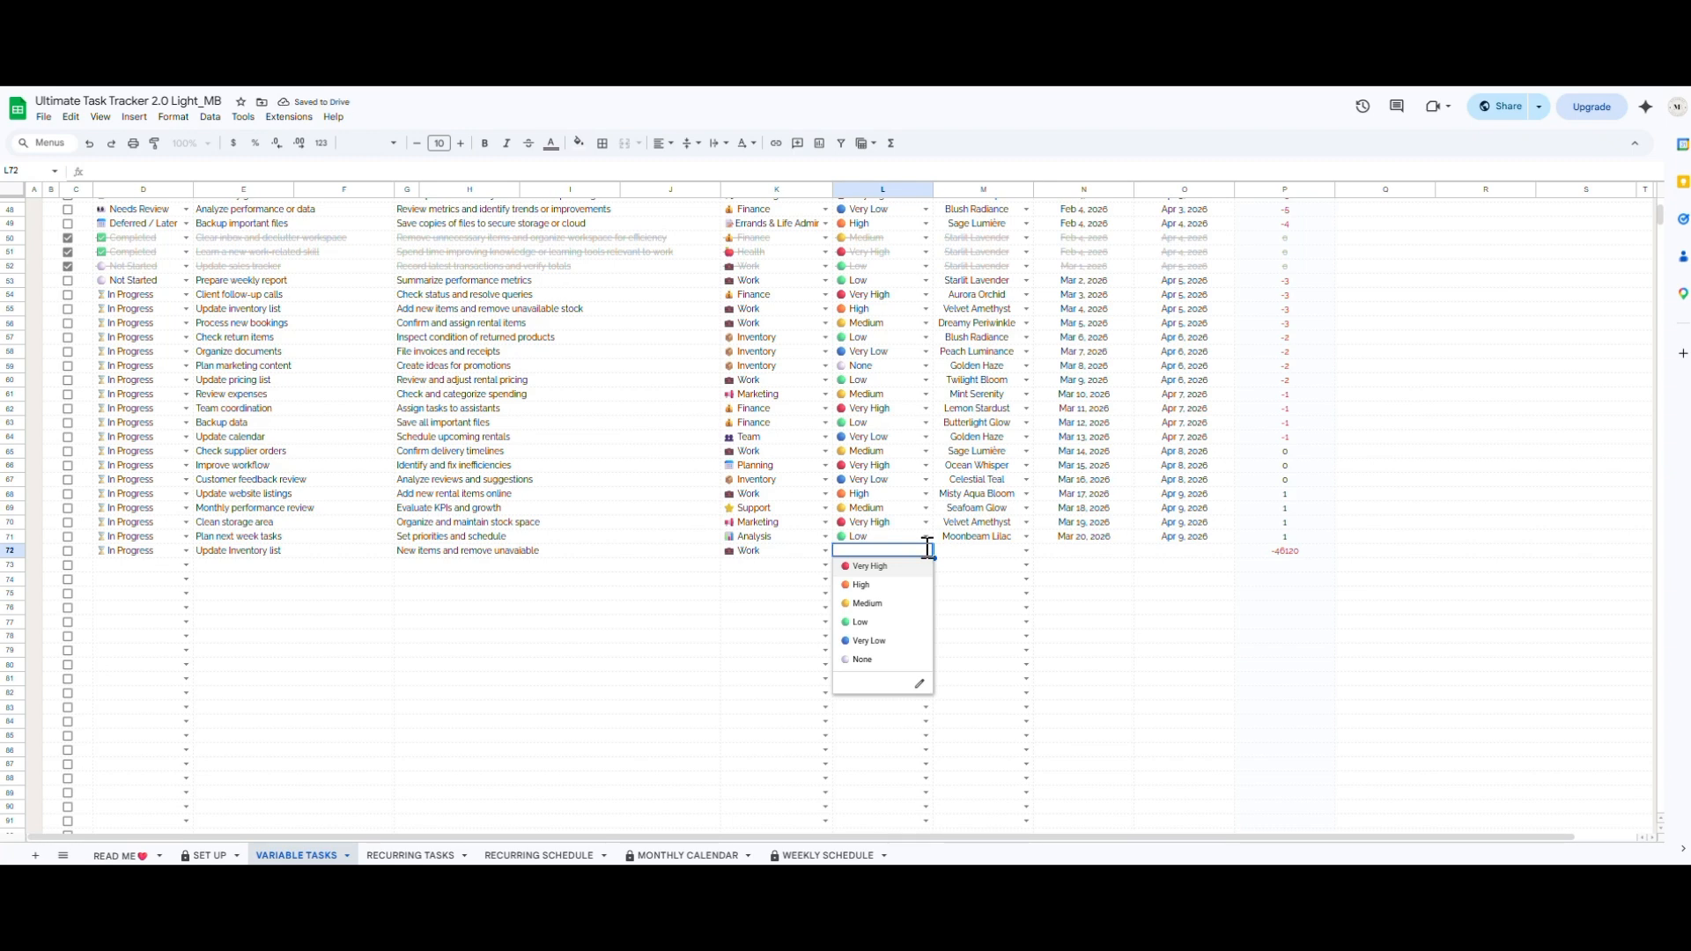
{"action": "left_click", "coordinate": [881, 585]}
Assign the row 72 task to the first person in the owner list
{"action": "left_click", "coordinate": [994, 557]}
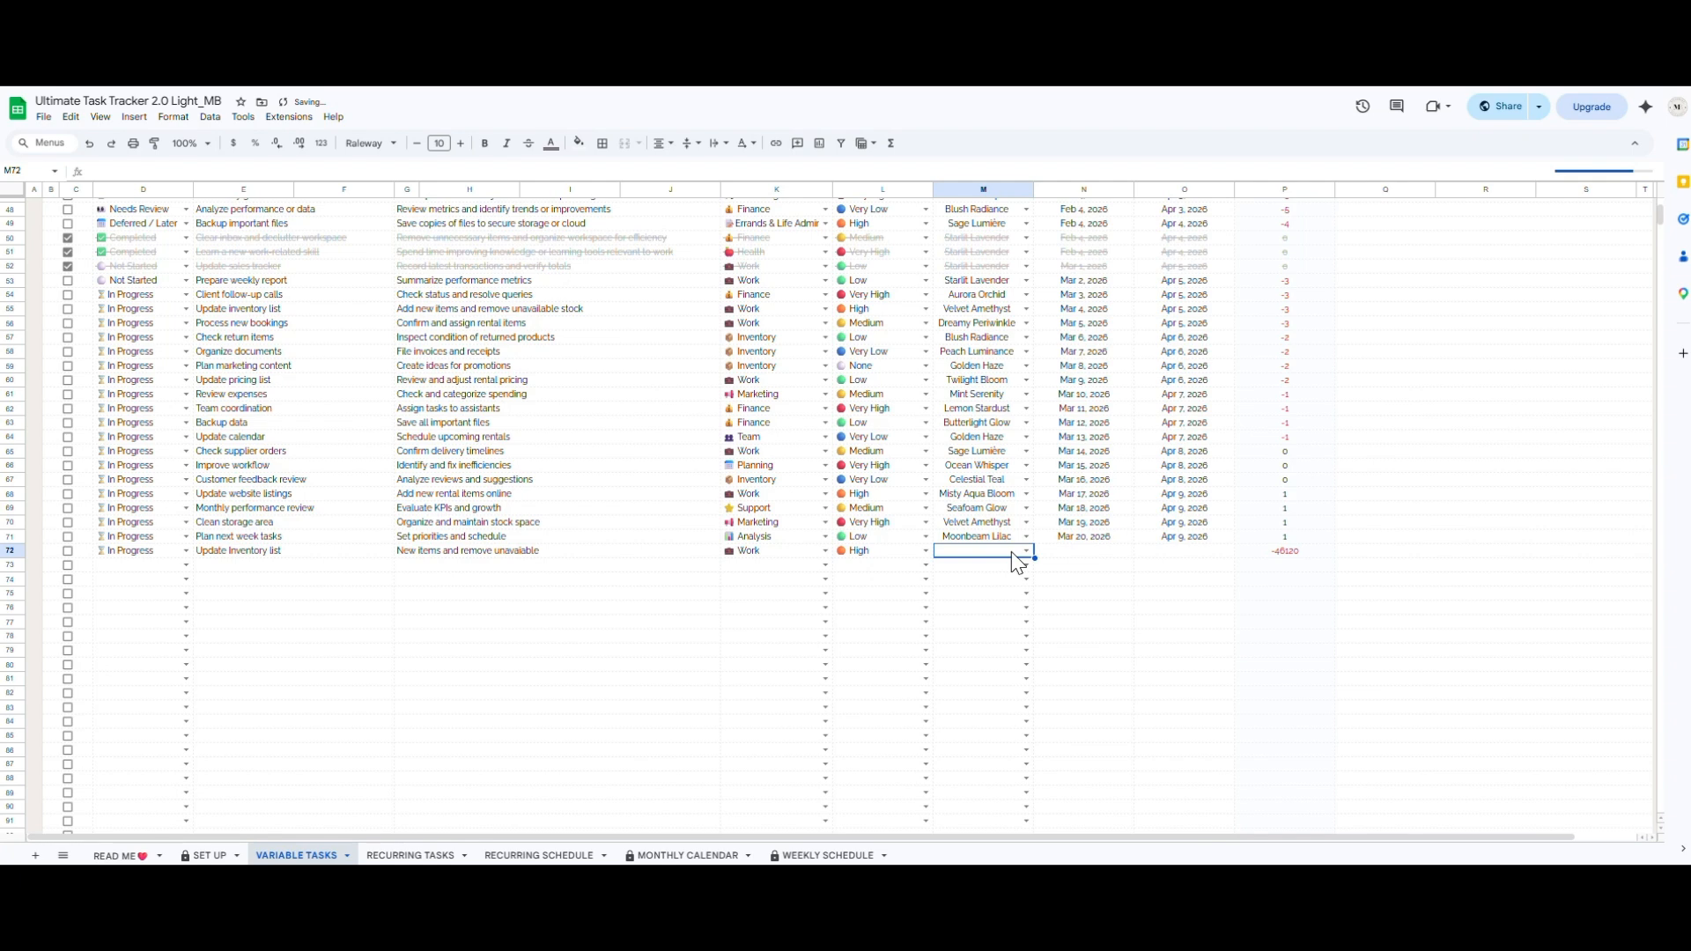
{"action": "left_click", "coordinate": [1028, 554]}
{"action": "left_click", "coordinate": [990, 577]}
Set the row 72 task's start date to Mar 20, 2026 and its due date to Mar 29, 2026
{"action": "left_click", "coordinate": [1077, 555]}
{"action": "double_click", "coordinate": [1074, 552]}
{"action": "left_click", "coordinate": [1124, 572]}
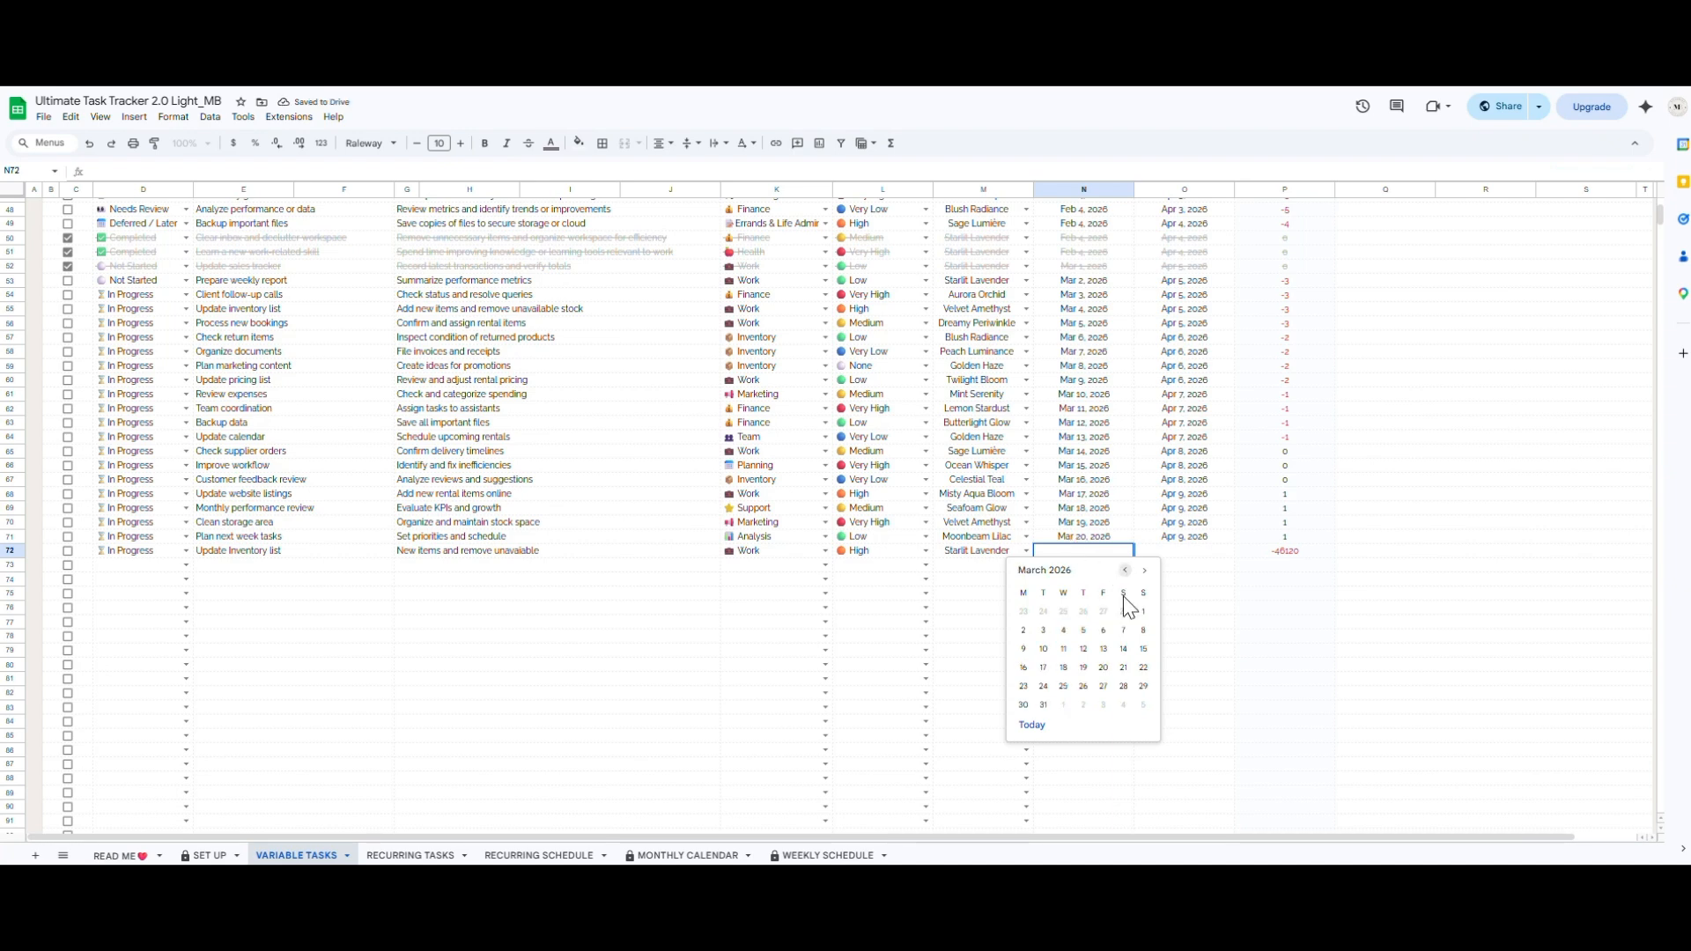
{"action": "left_click", "coordinate": [1104, 669]}
{"action": "double_click", "coordinate": [1183, 551]}
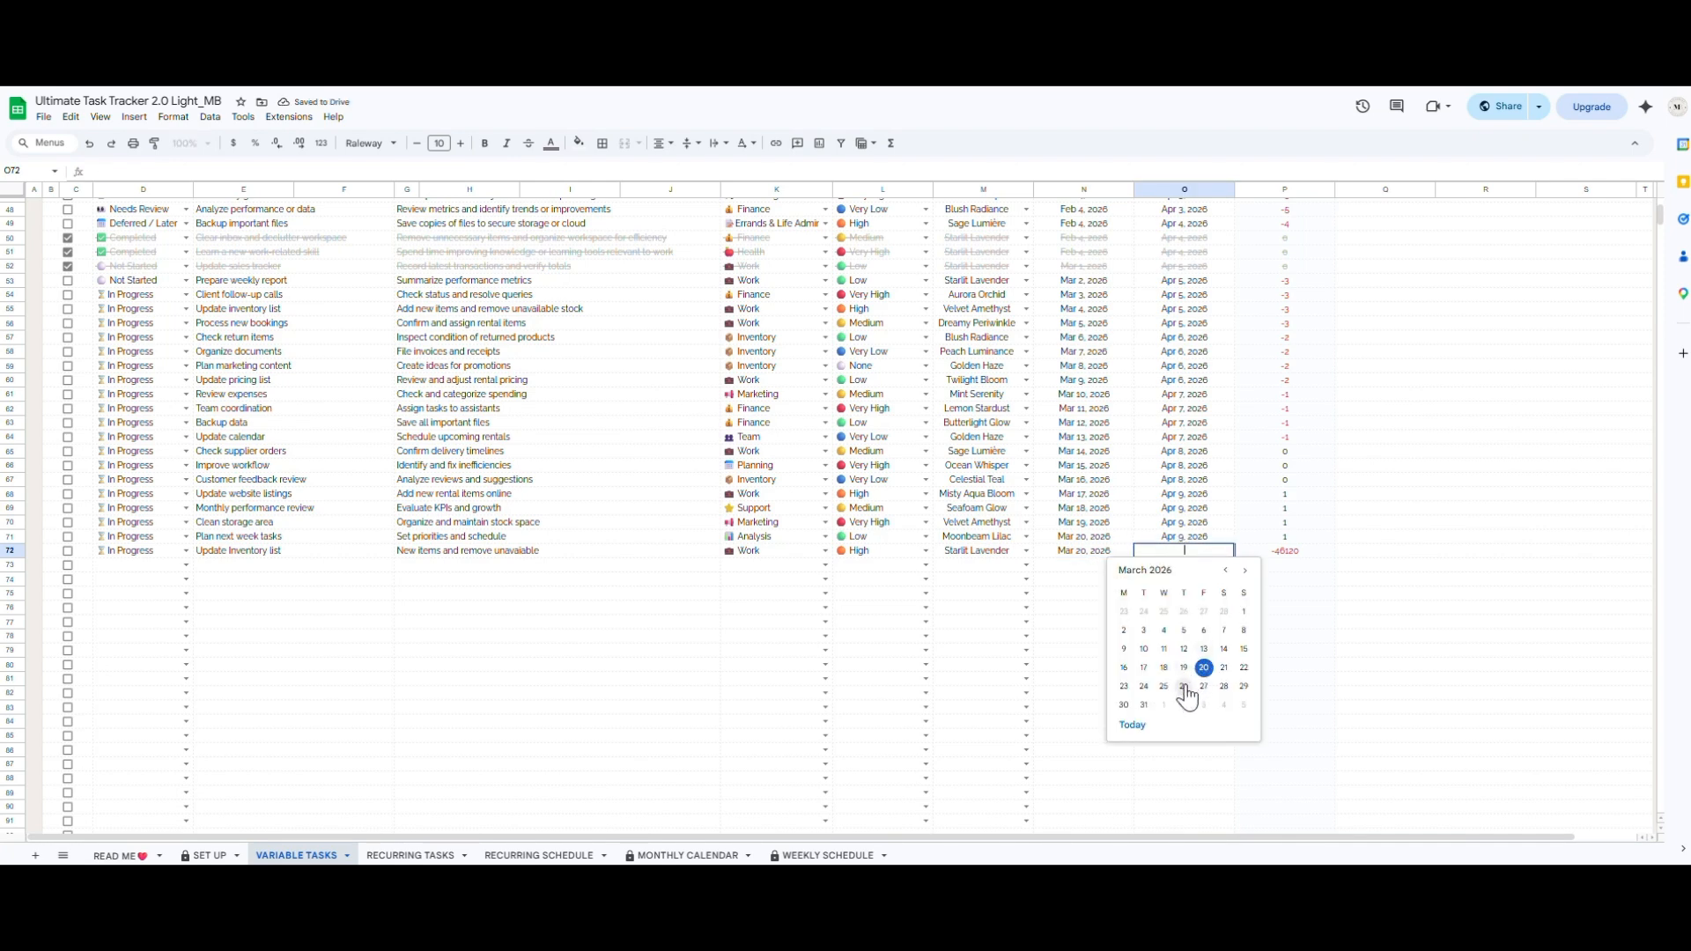
{"action": "left_click", "coordinate": [1242, 687]}
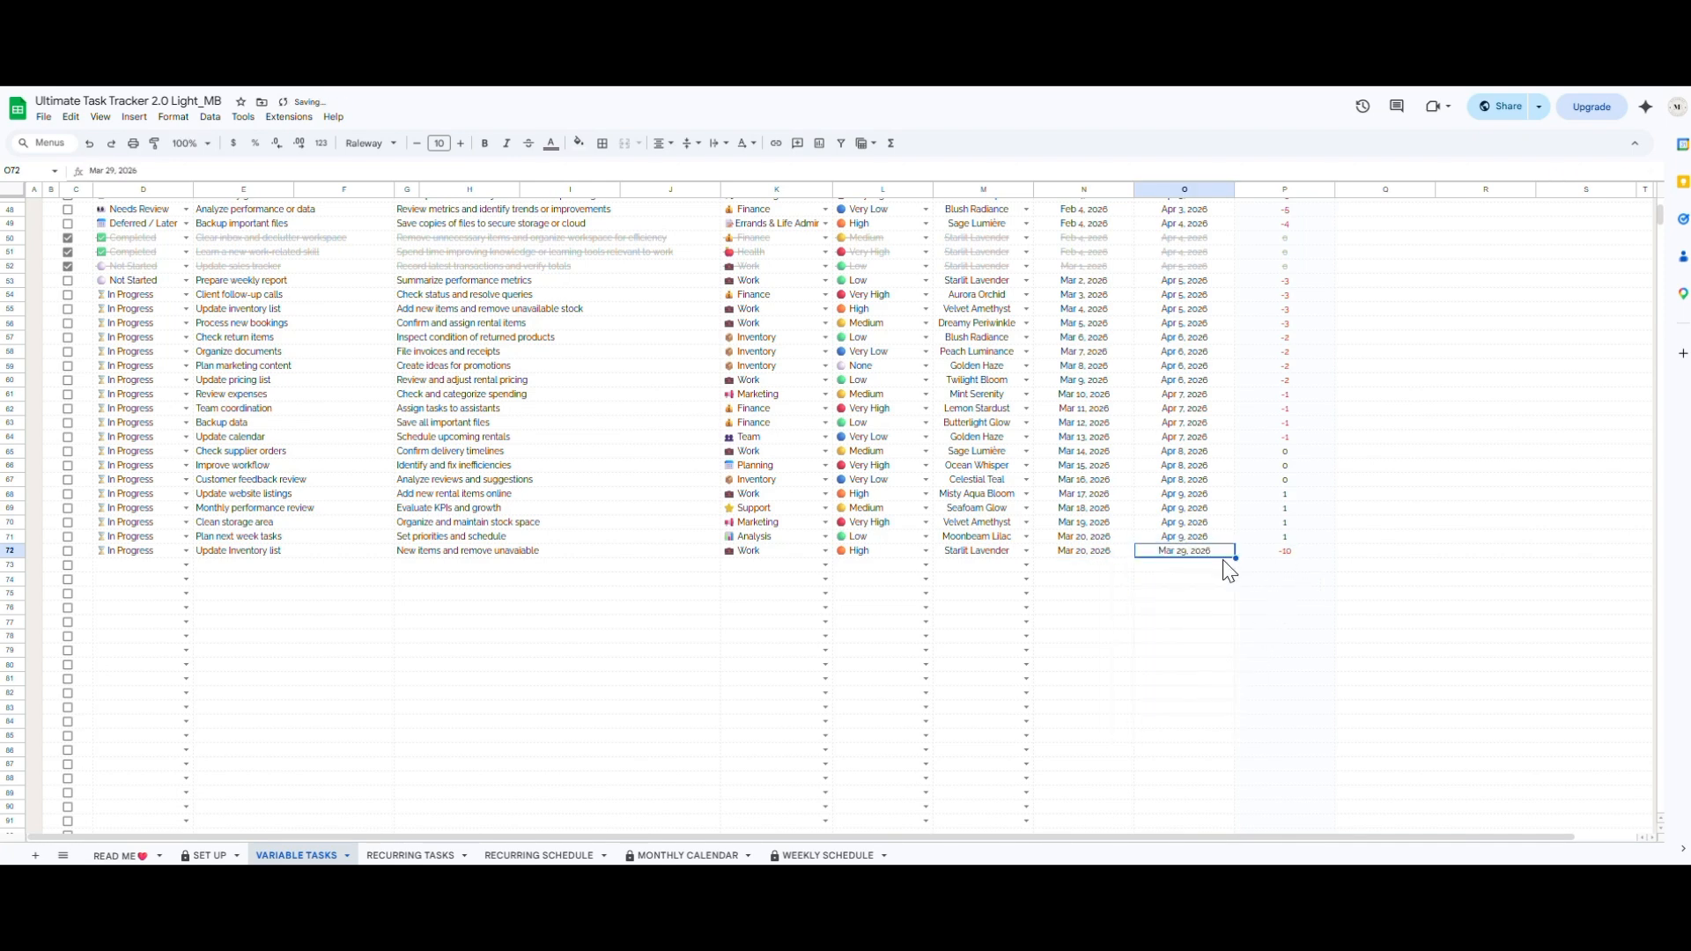
Add the note "Contact manager for inventory update" to the task in row 72
{"action": "left_click", "coordinate": [1385, 566]}
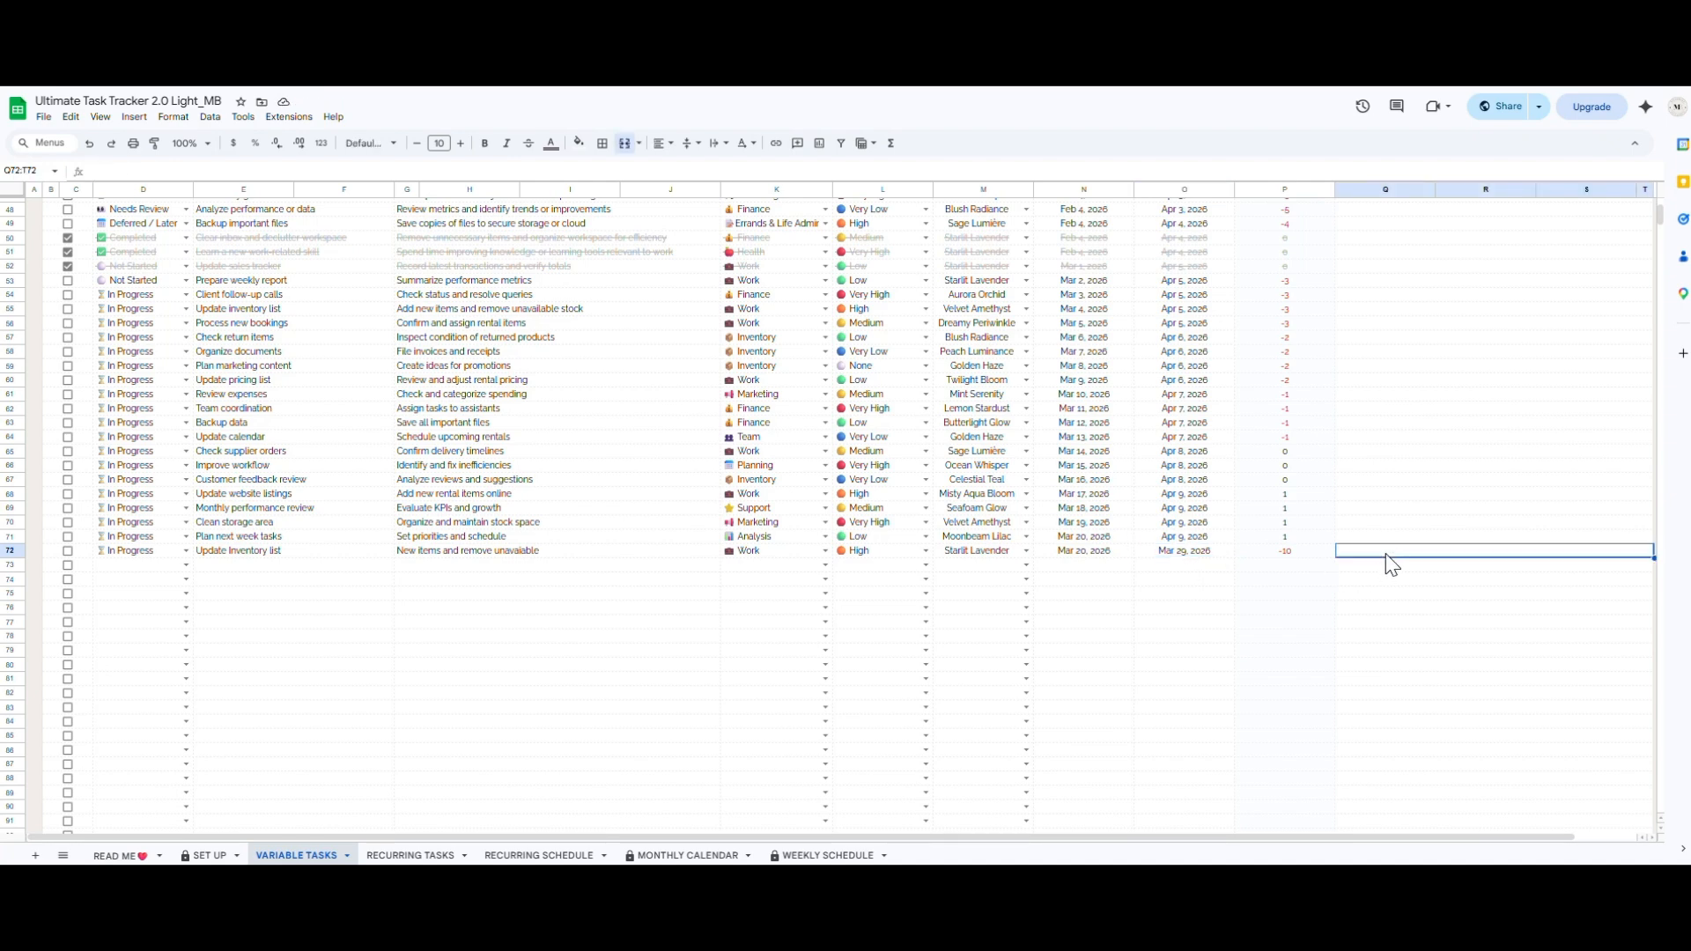
{"action": "double_click", "coordinate": [1388, 553]}
{"action": "type", "text": "Contact mana"}
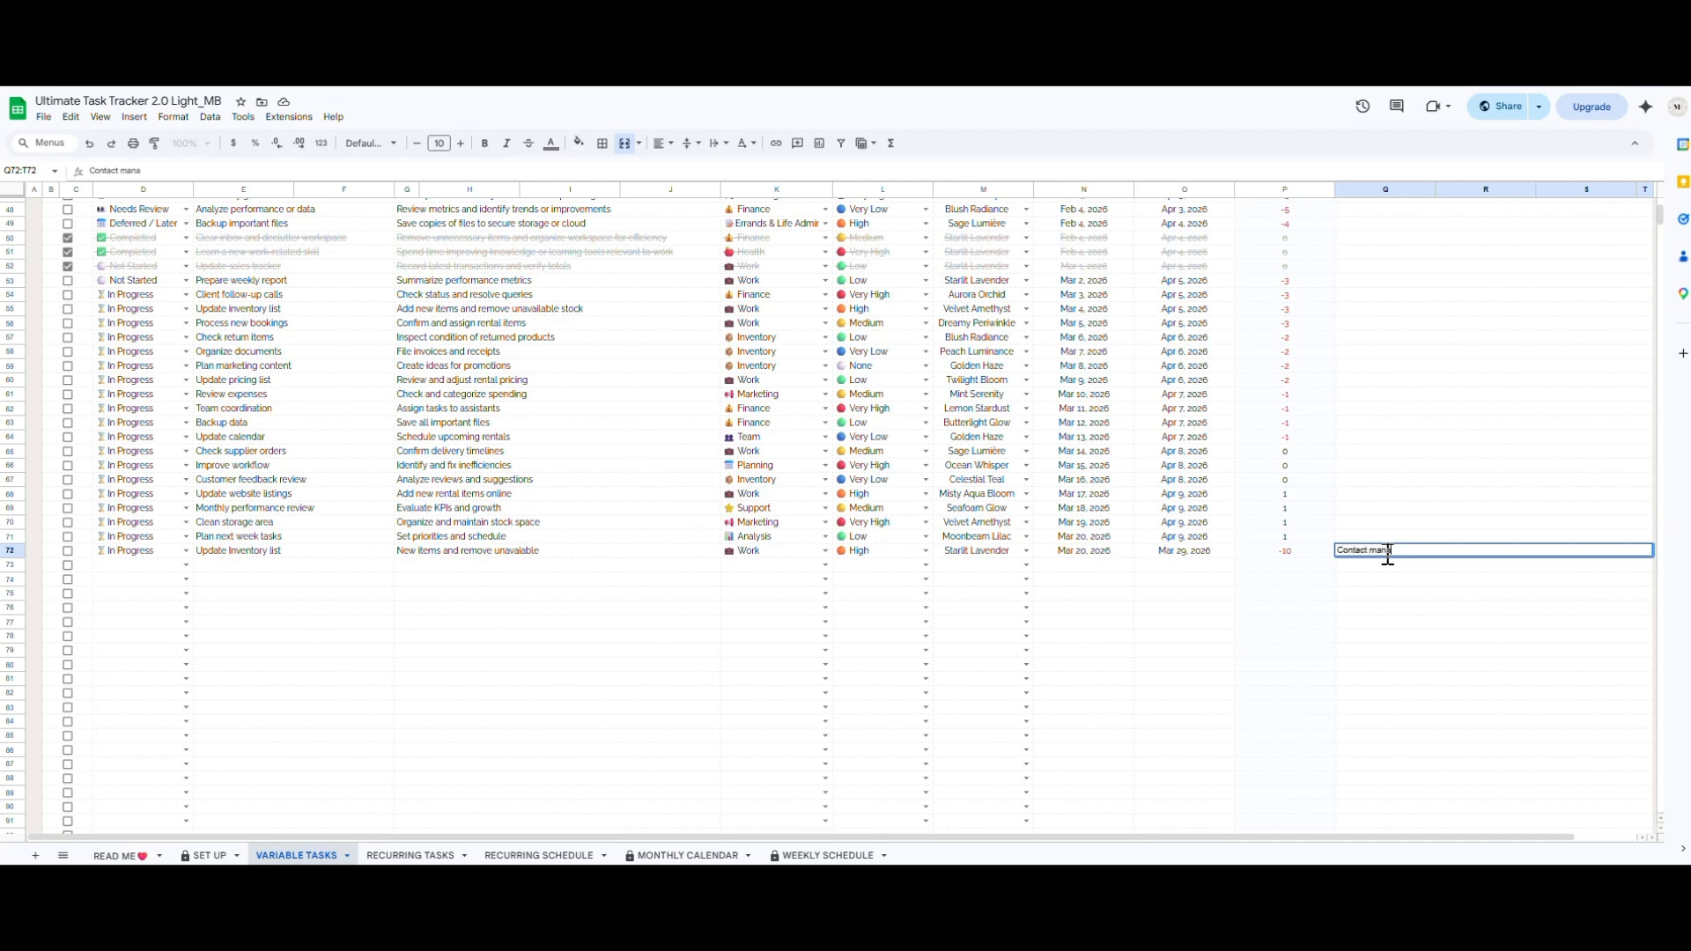
{"action": "type", "text": "ger for inventory update"}
{"action": "key", "text": "Return"}
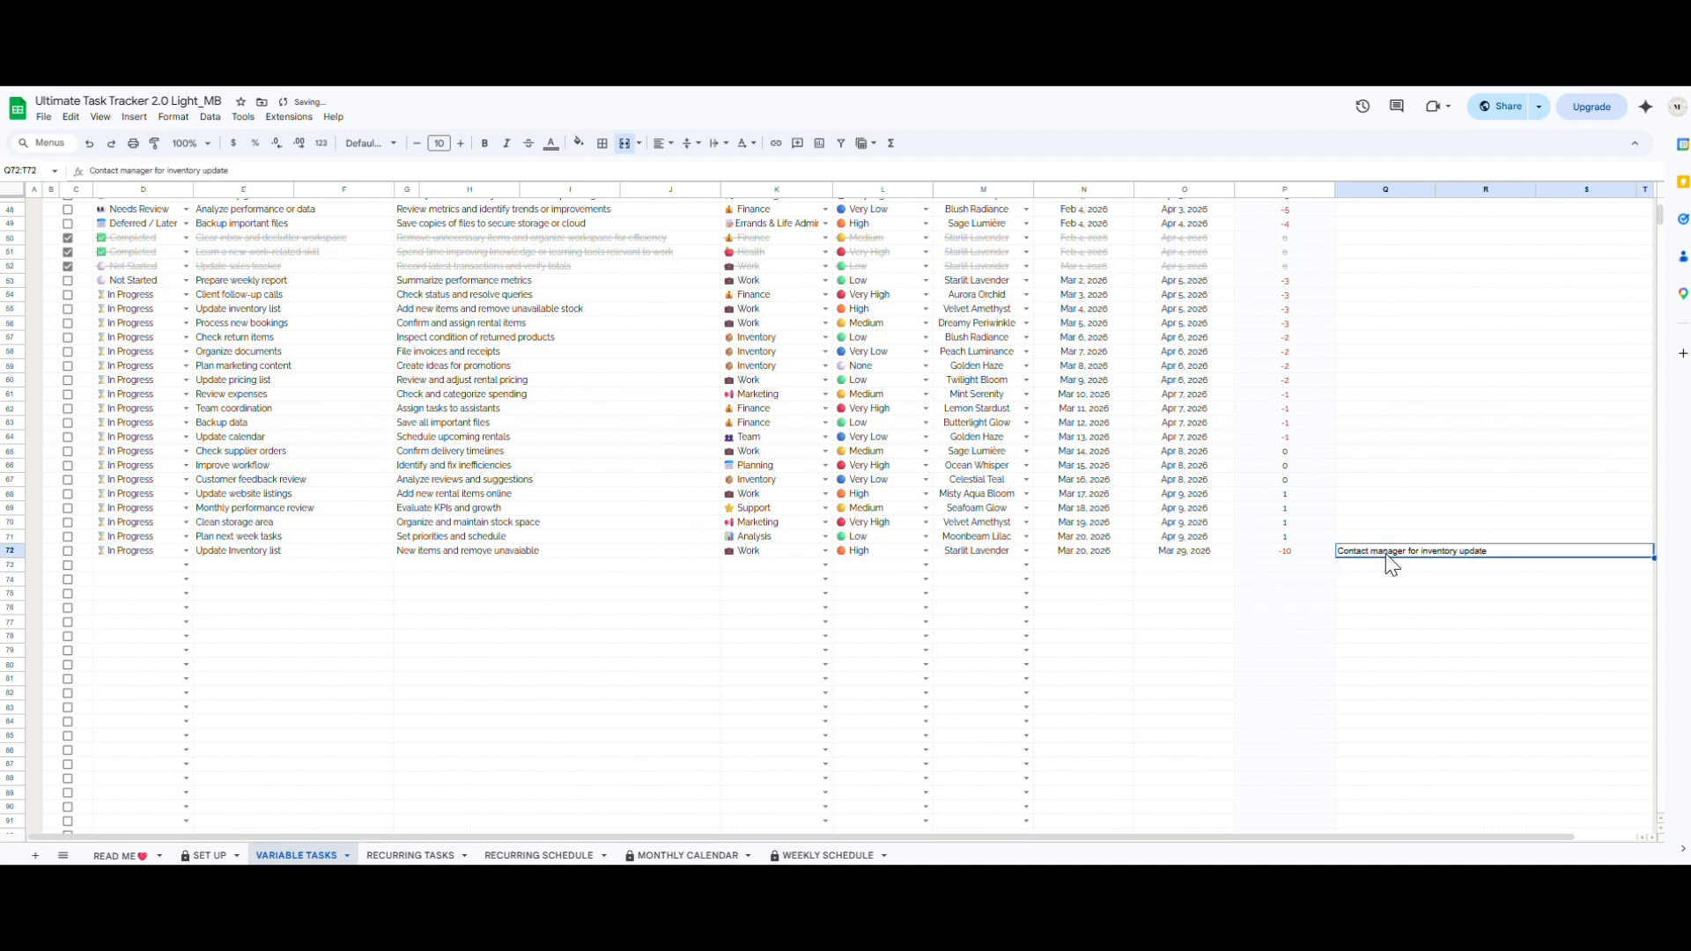
Check the automatic days-left cell in row 72 and the task dashboard above the list
{"action": "left_click", "coordinate": [1319, 553]}
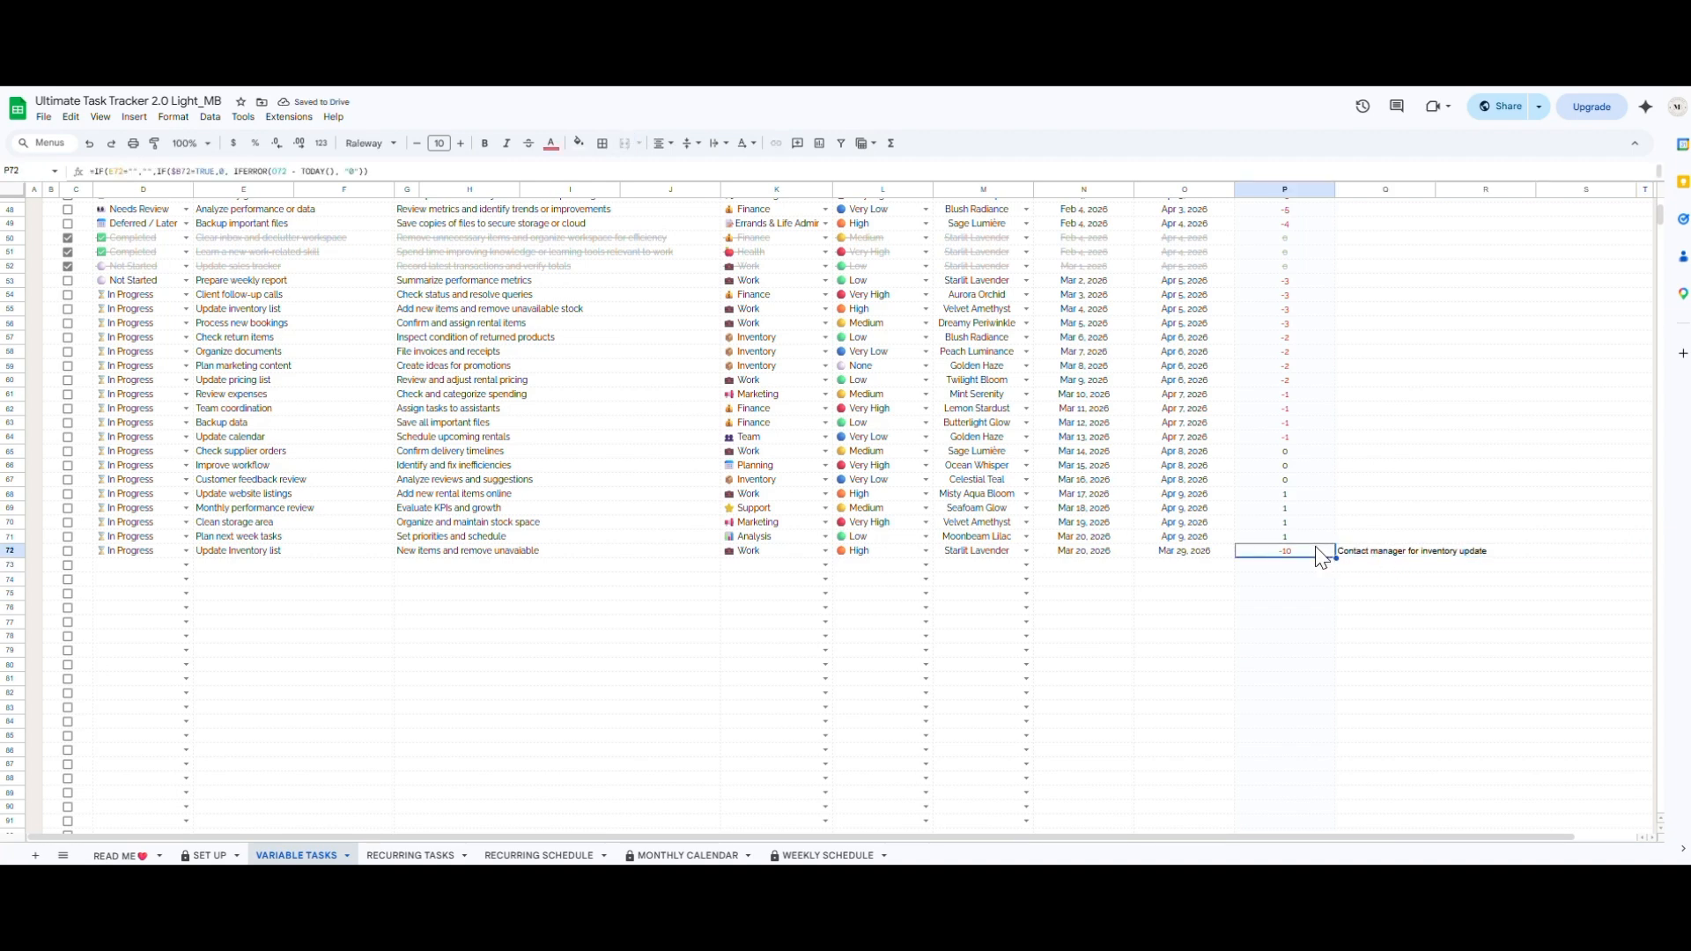
{"action": "left_click", "coordinate": [1367, 561]}
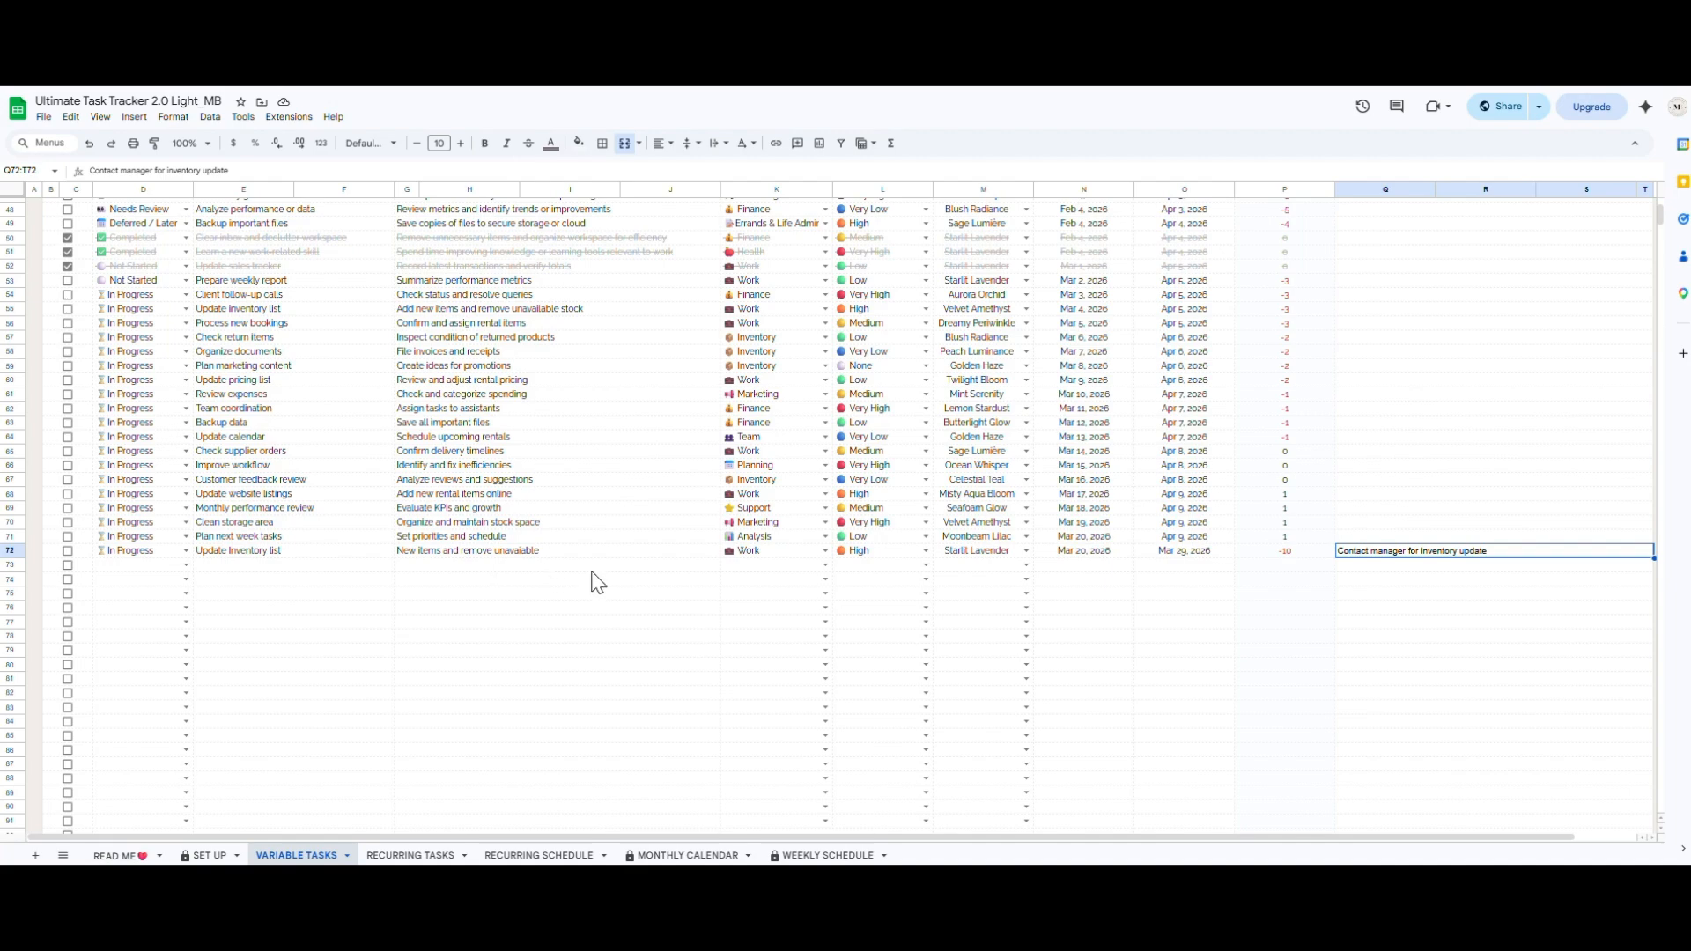
{"action": "scroll", "coordinate": [614, 583], "scroll_direction": "up", "scroll_amount": 5}
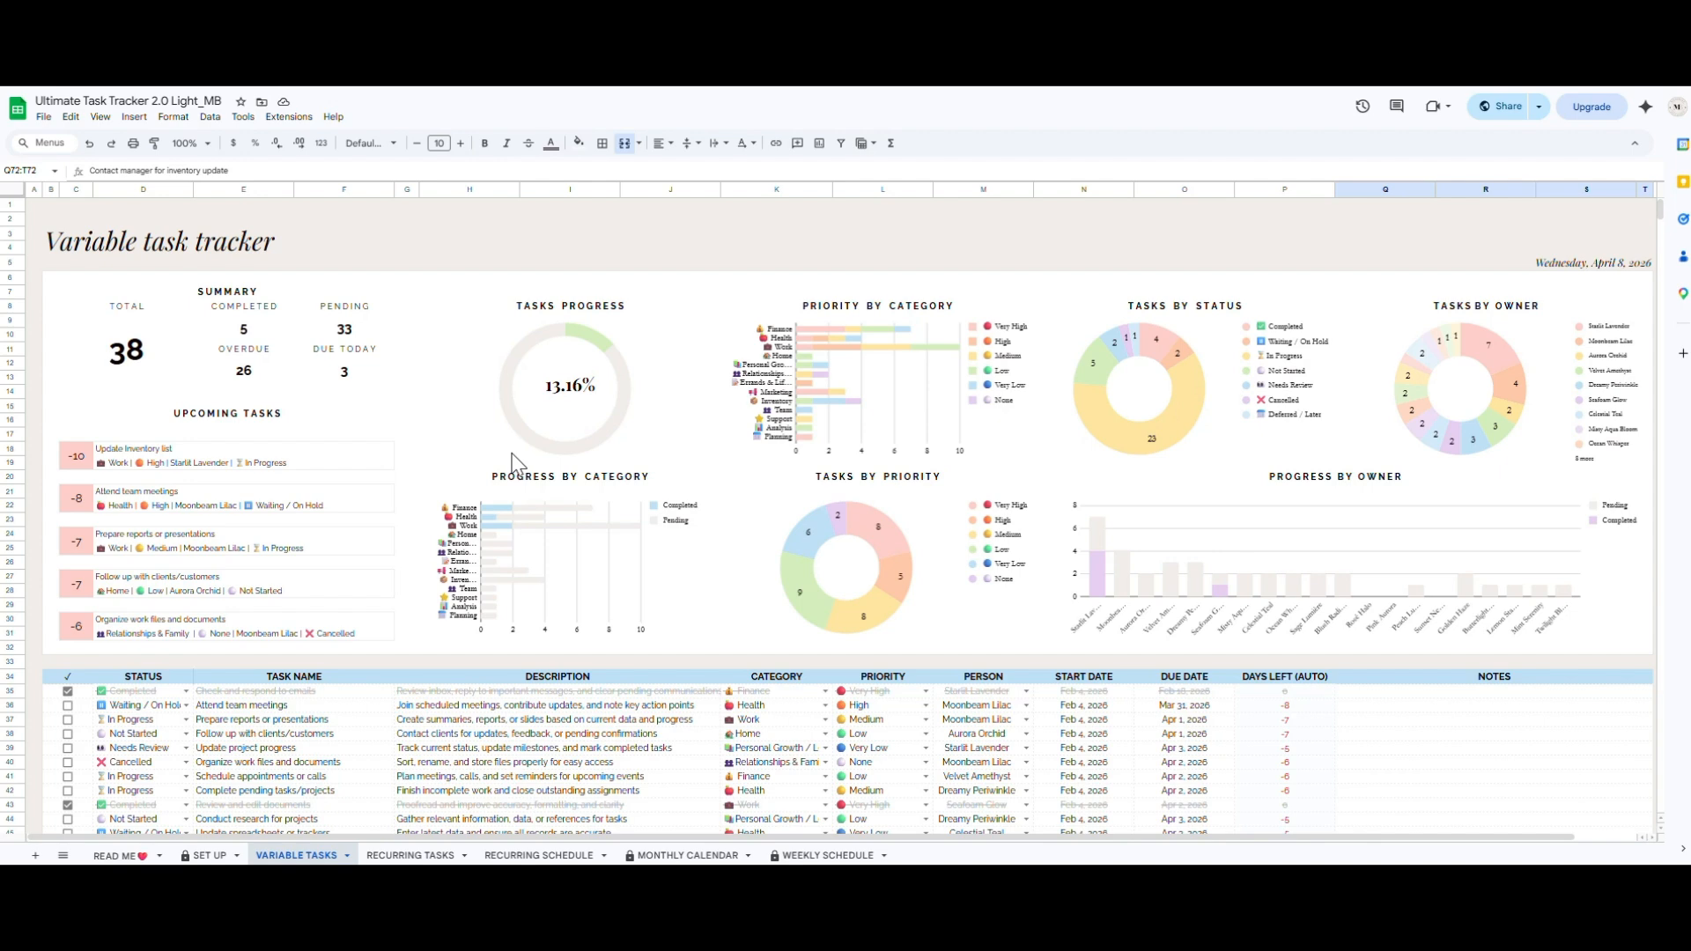
Tick off the four tasks from "Attend team meetings" through "Update project progress" in the variable tasks list
{"action": "left_click", "coordinate": [68, 705]}
{"action": "left_click", "coordinate": [68, 719]}
{"action": "left_click", "coordinate": [68, 733]}
{"action": "left_click", "coordinate": [68, 748]}
Set the status of the ticked "Follow up with clients/customers" and "Prepare reports or presentations" tasks to Completed
{"action": "left_click", "coordinate": [167, 733]}
{"action": "left_click", "coordinate": [132, 750]}
{"action": "left_click", "coordinate": [186, 720]}
{"action": "left_click", "coordinate": [132, 736]}
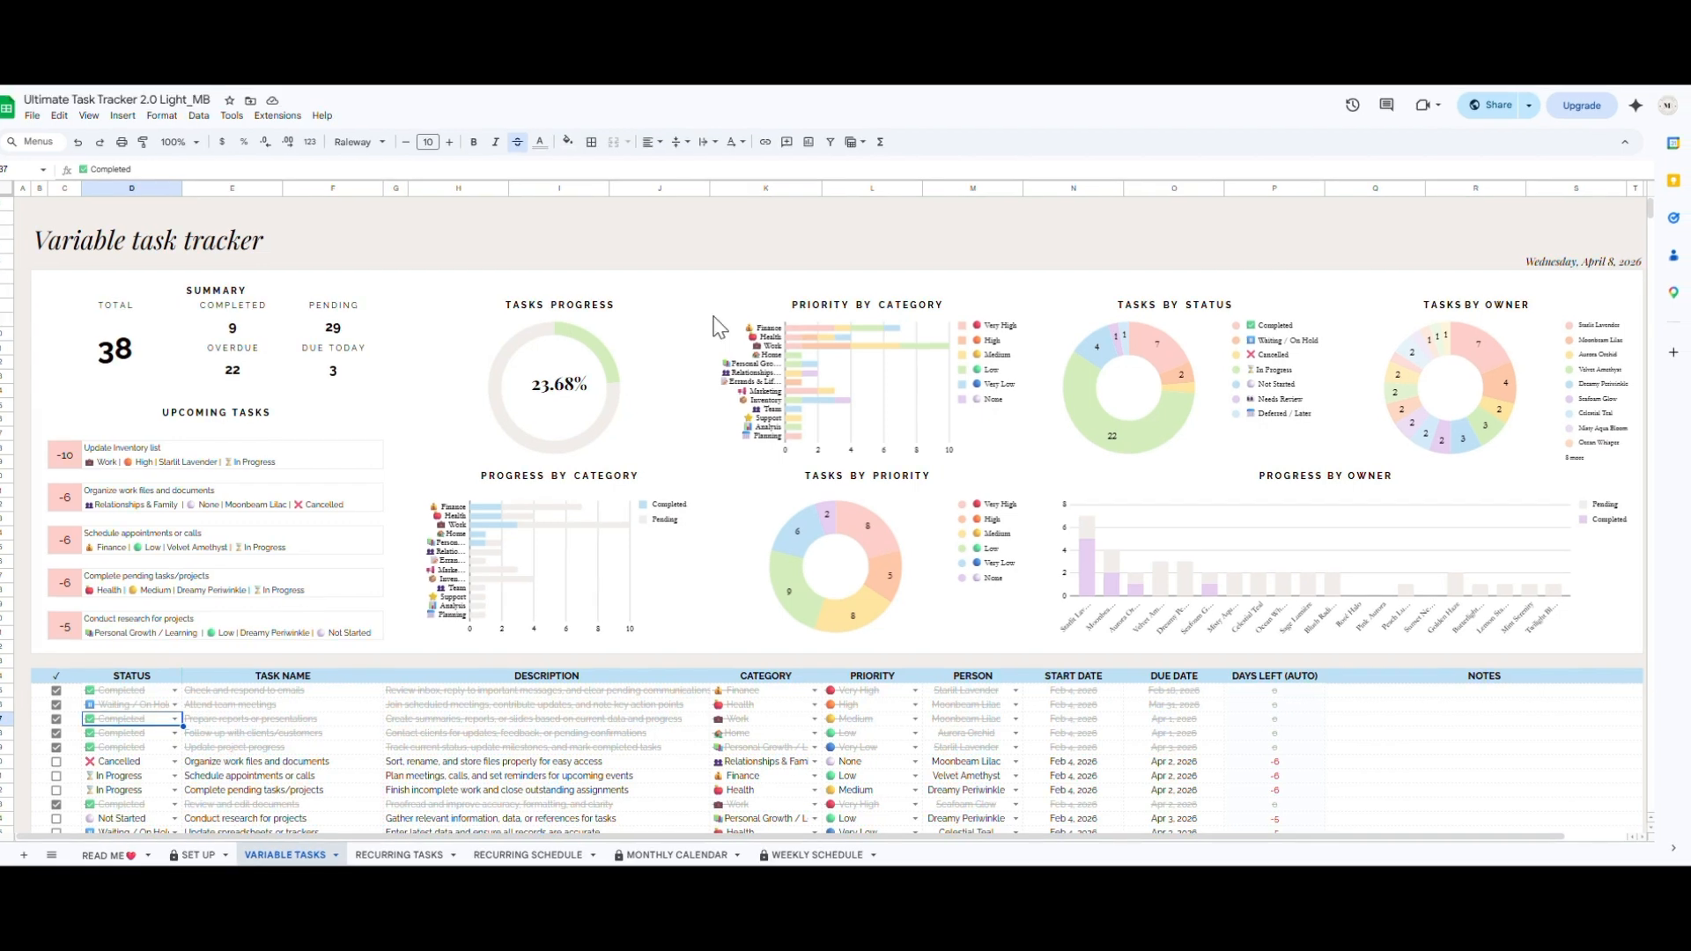
Start a new entry in the first empty row of the Recurring Tasks sheet with the frequency Every Week
{"action": "left_click", "coordinate": [393, 855]}
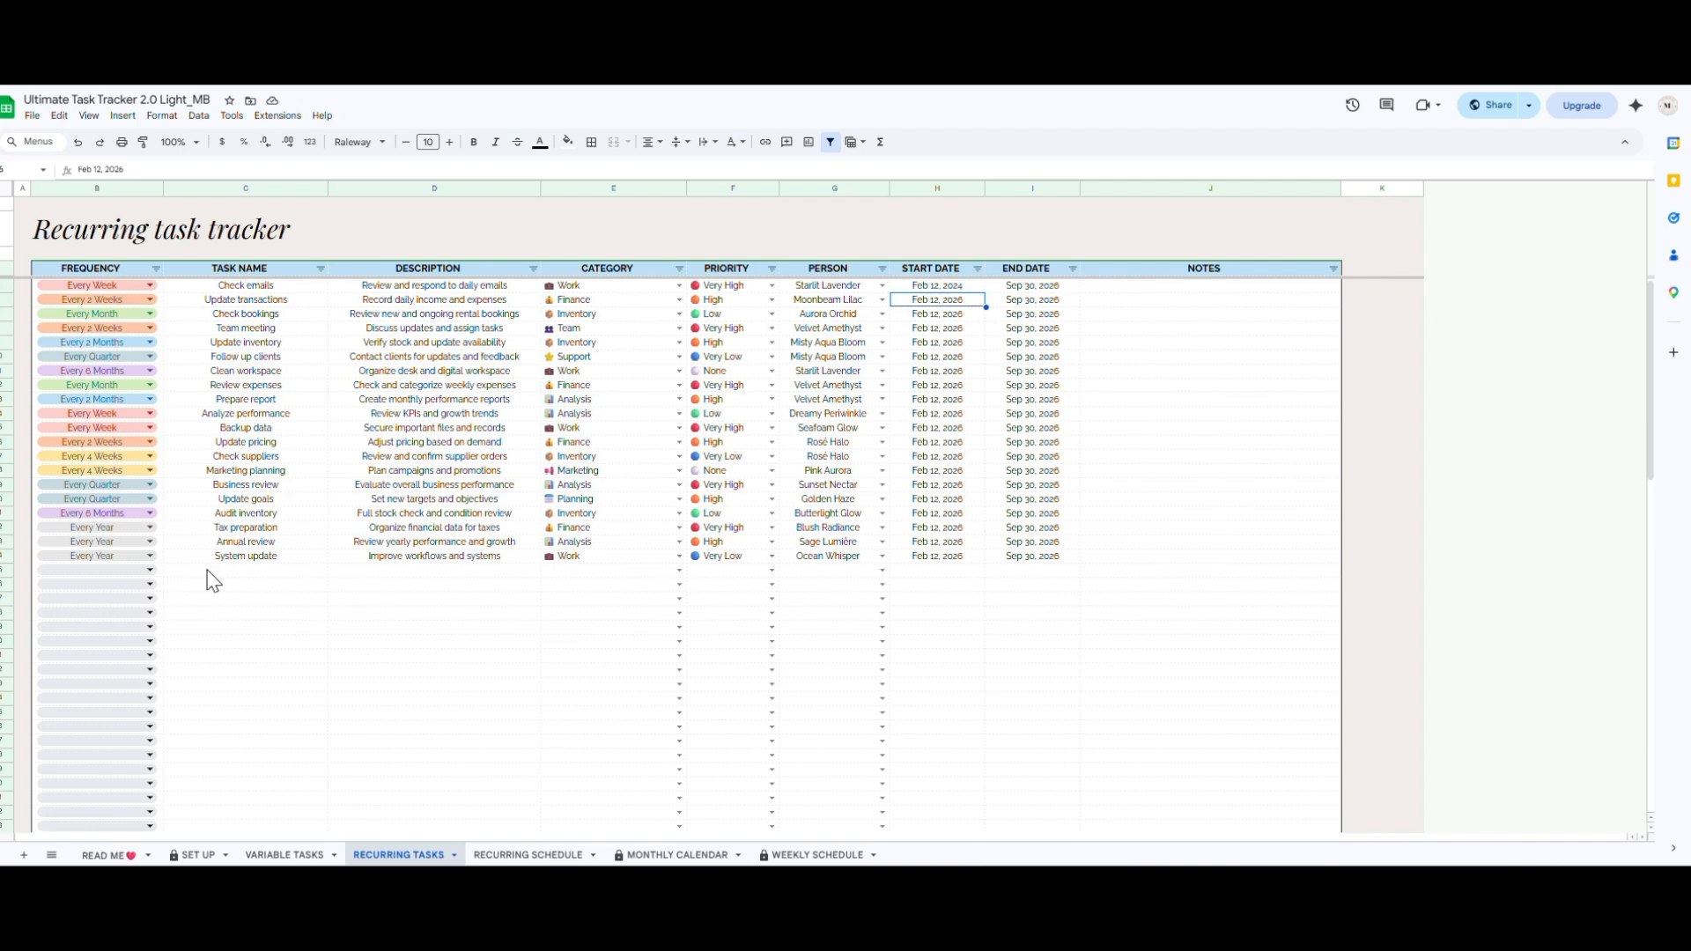
{"action": "left_click", "coordinate": [148, 571]}
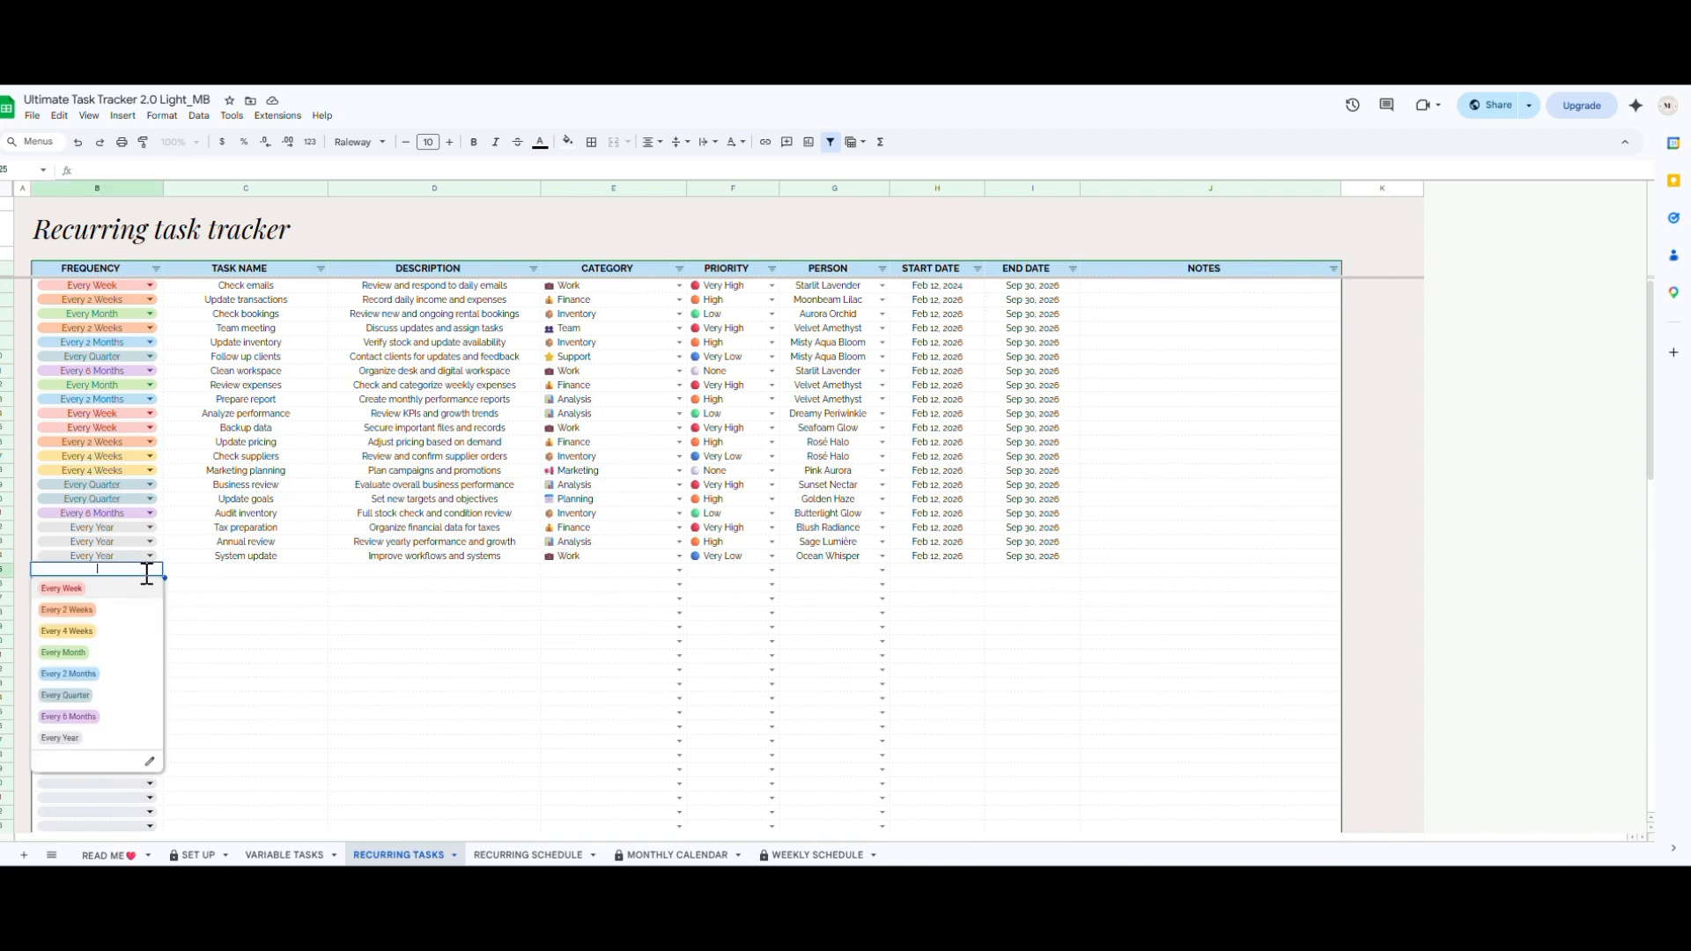
{"action": "left_click", "coordinate": [74, 587]}
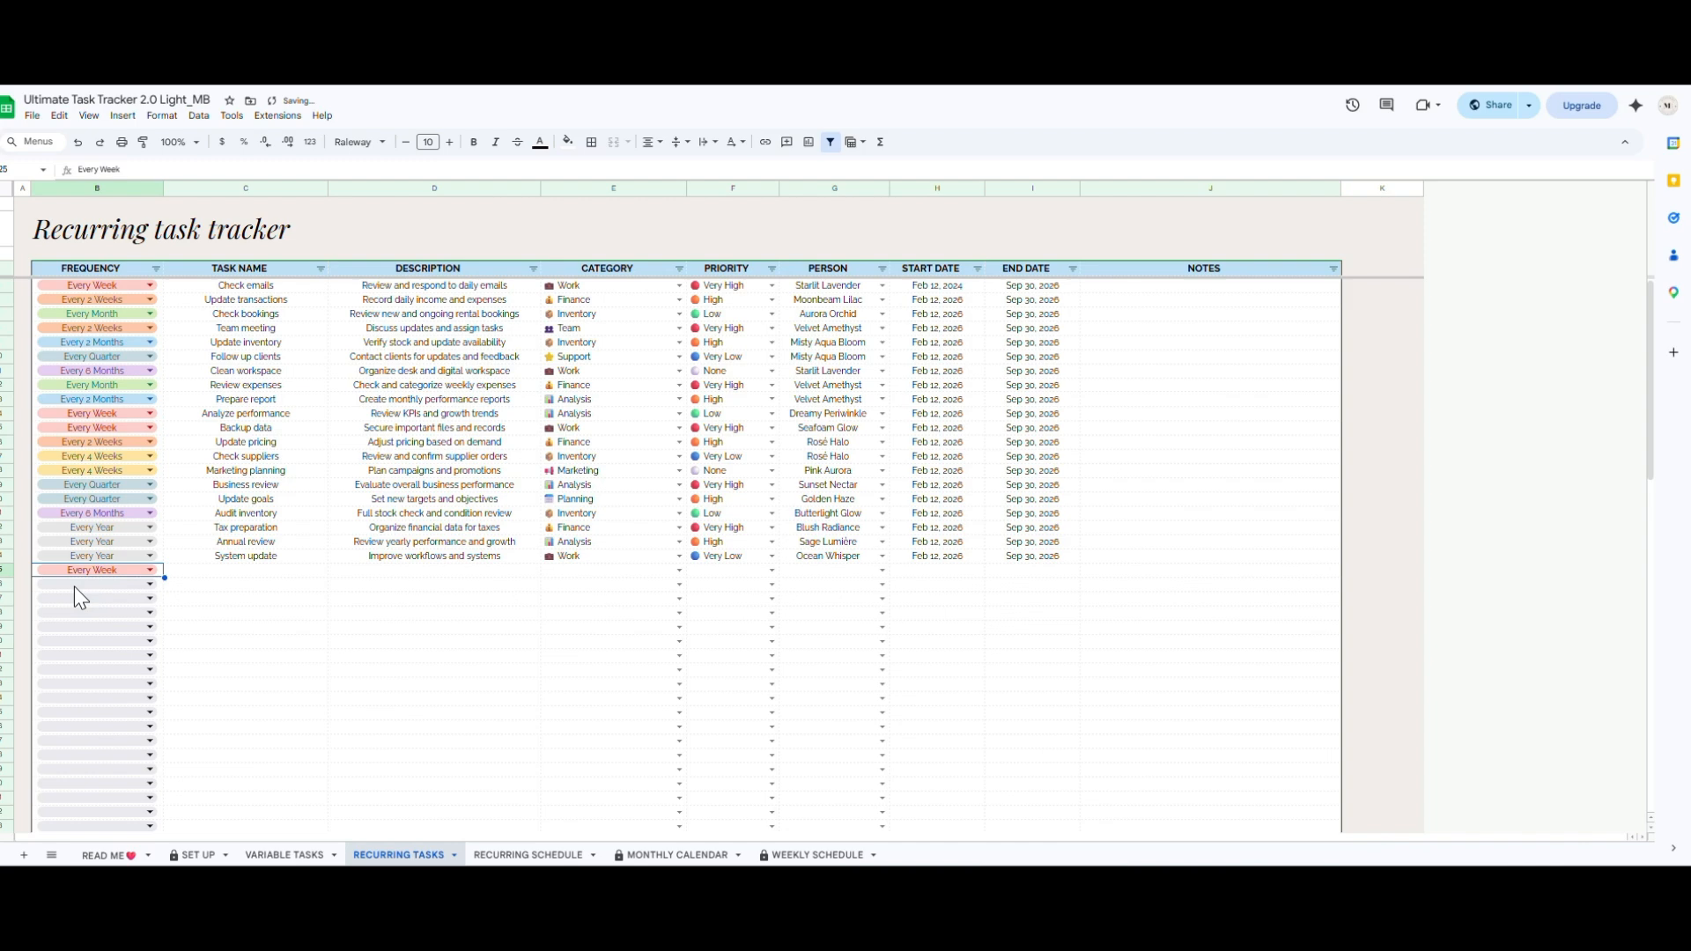
Name the new recurring task "Weekly meeting" and describe it as "Meeting with team"
{"action": "left_click", "coordinate": [199, 574]}
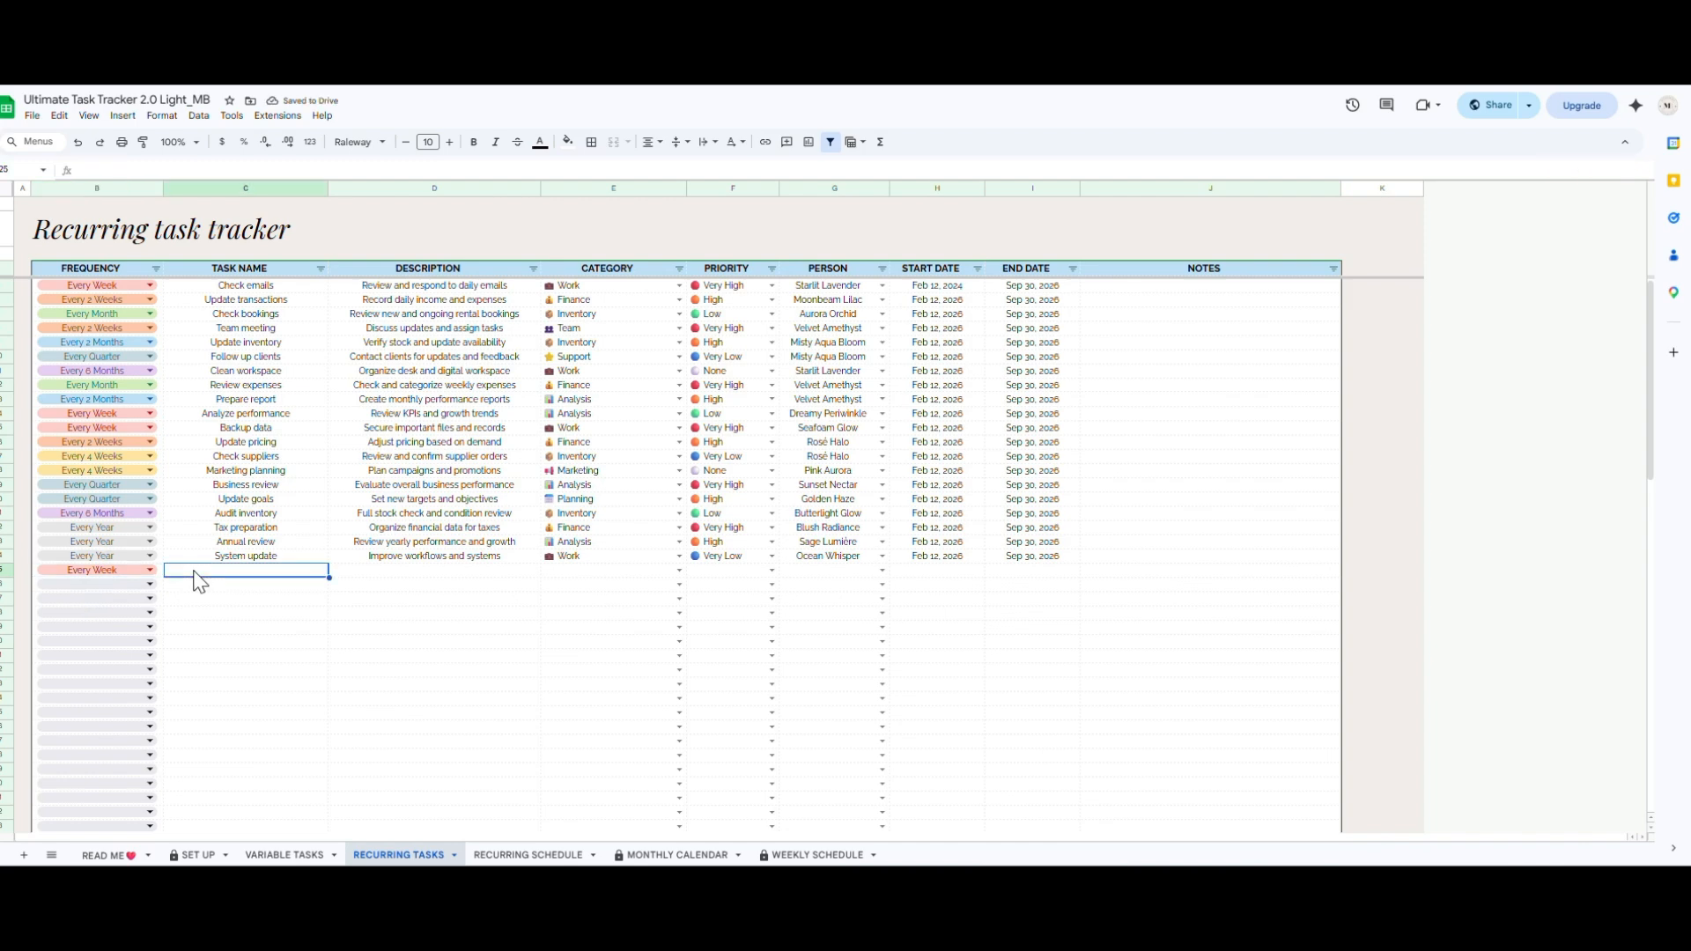
{"action": "type", "text": "Weekl"}
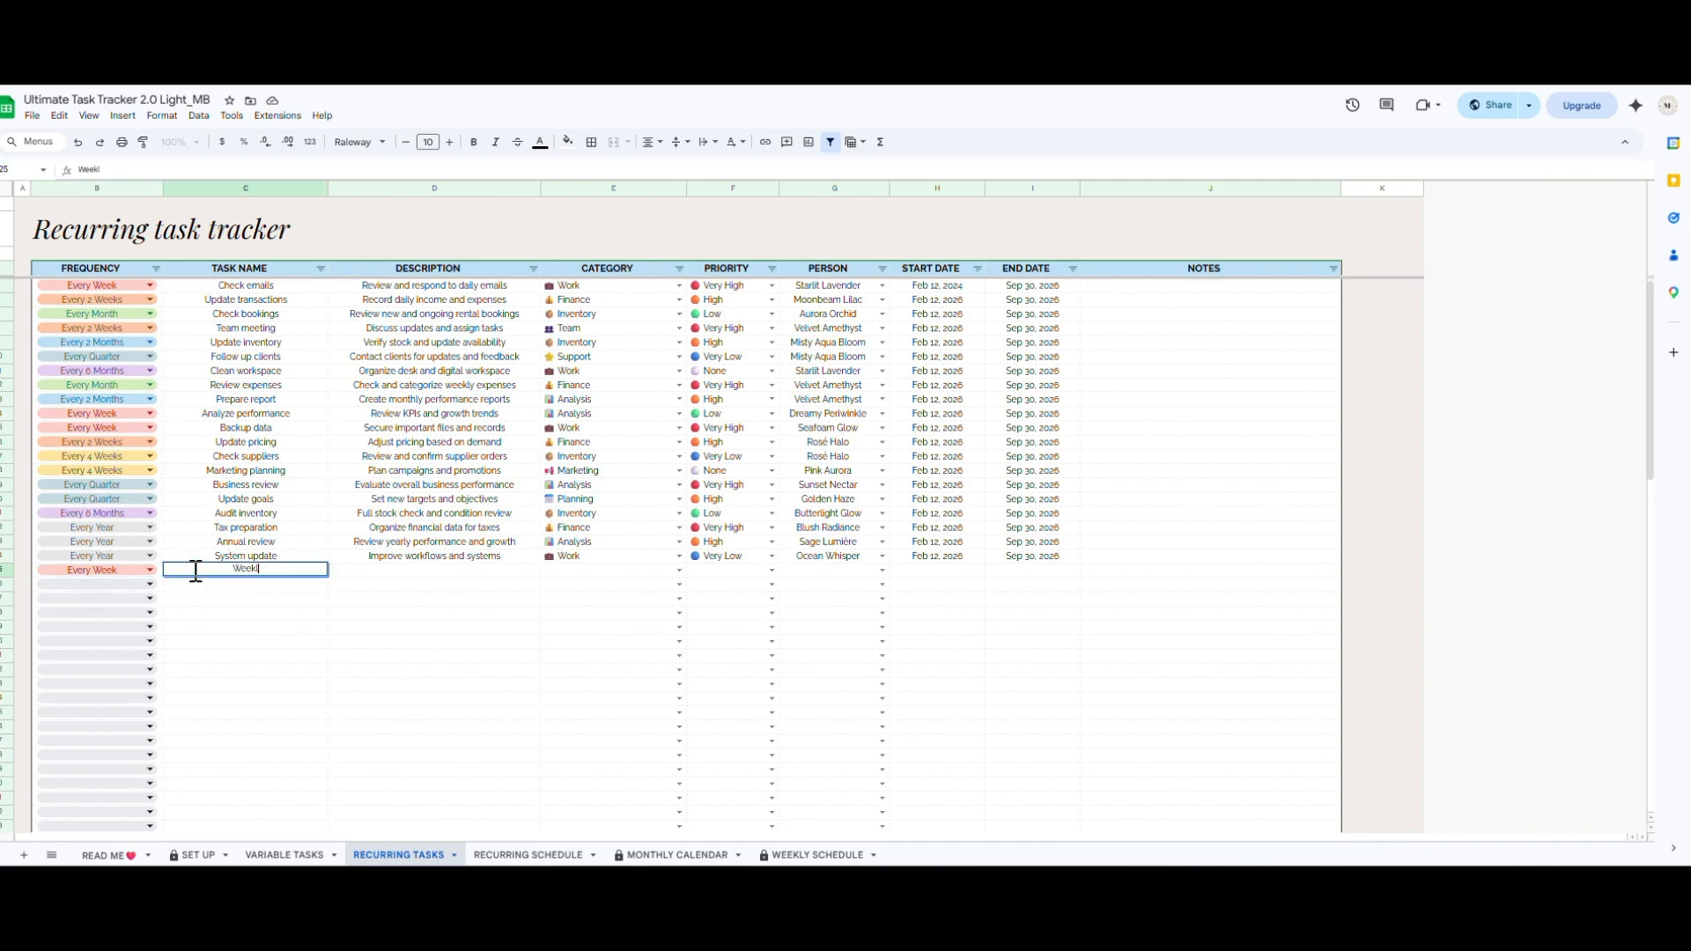
{"action": "type", "text": "y meeting"}
{"action": "key", "text": "Tab"}
{"action": "type", "text": "M"}
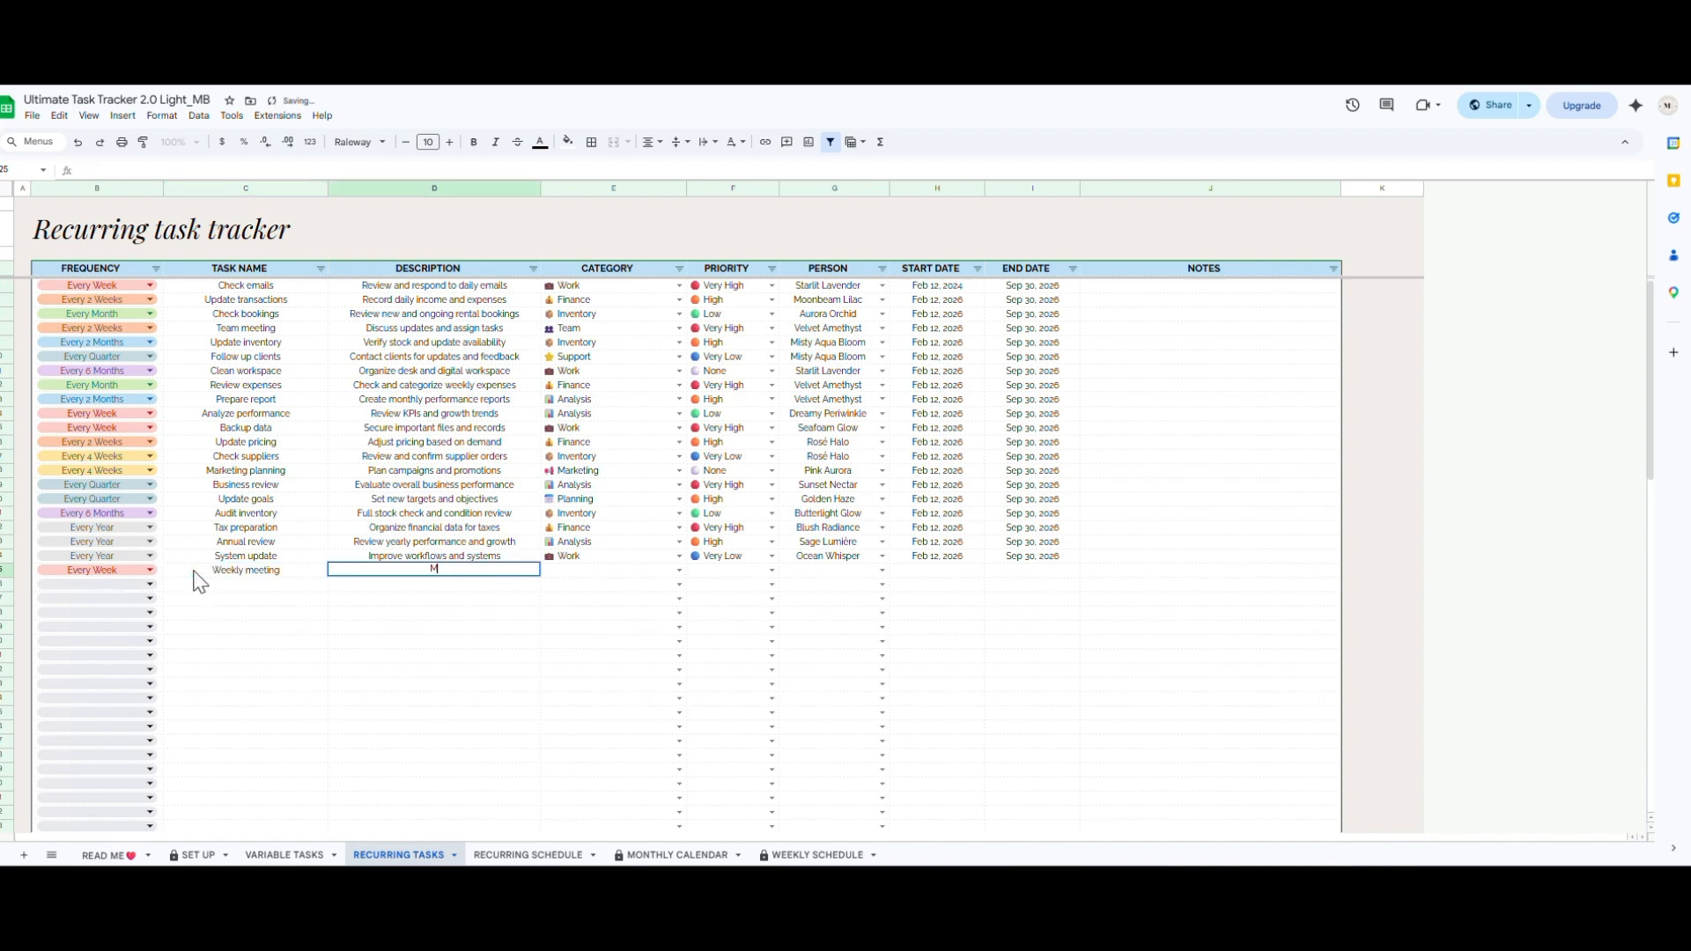
{"action": "type", "text": "eeting with team"}
{"action": "key", "text": "Tab"}
Give the weekly meeting the Work category and Medium priority, and assign it to the second person in the owner list
{"action": "left_click", "coordinate": [679, 570]}
{"action": "left_click", "coordinate": [603, 624]}
{"action": "left_click", "coordinate": [771, 570]}
{"action": "left_click", "coordinate": [717, 624]}
{"action": "left_click", "coordinate": [881, 569]}
{"action": "left_click", "coordinate": [860, 619]}
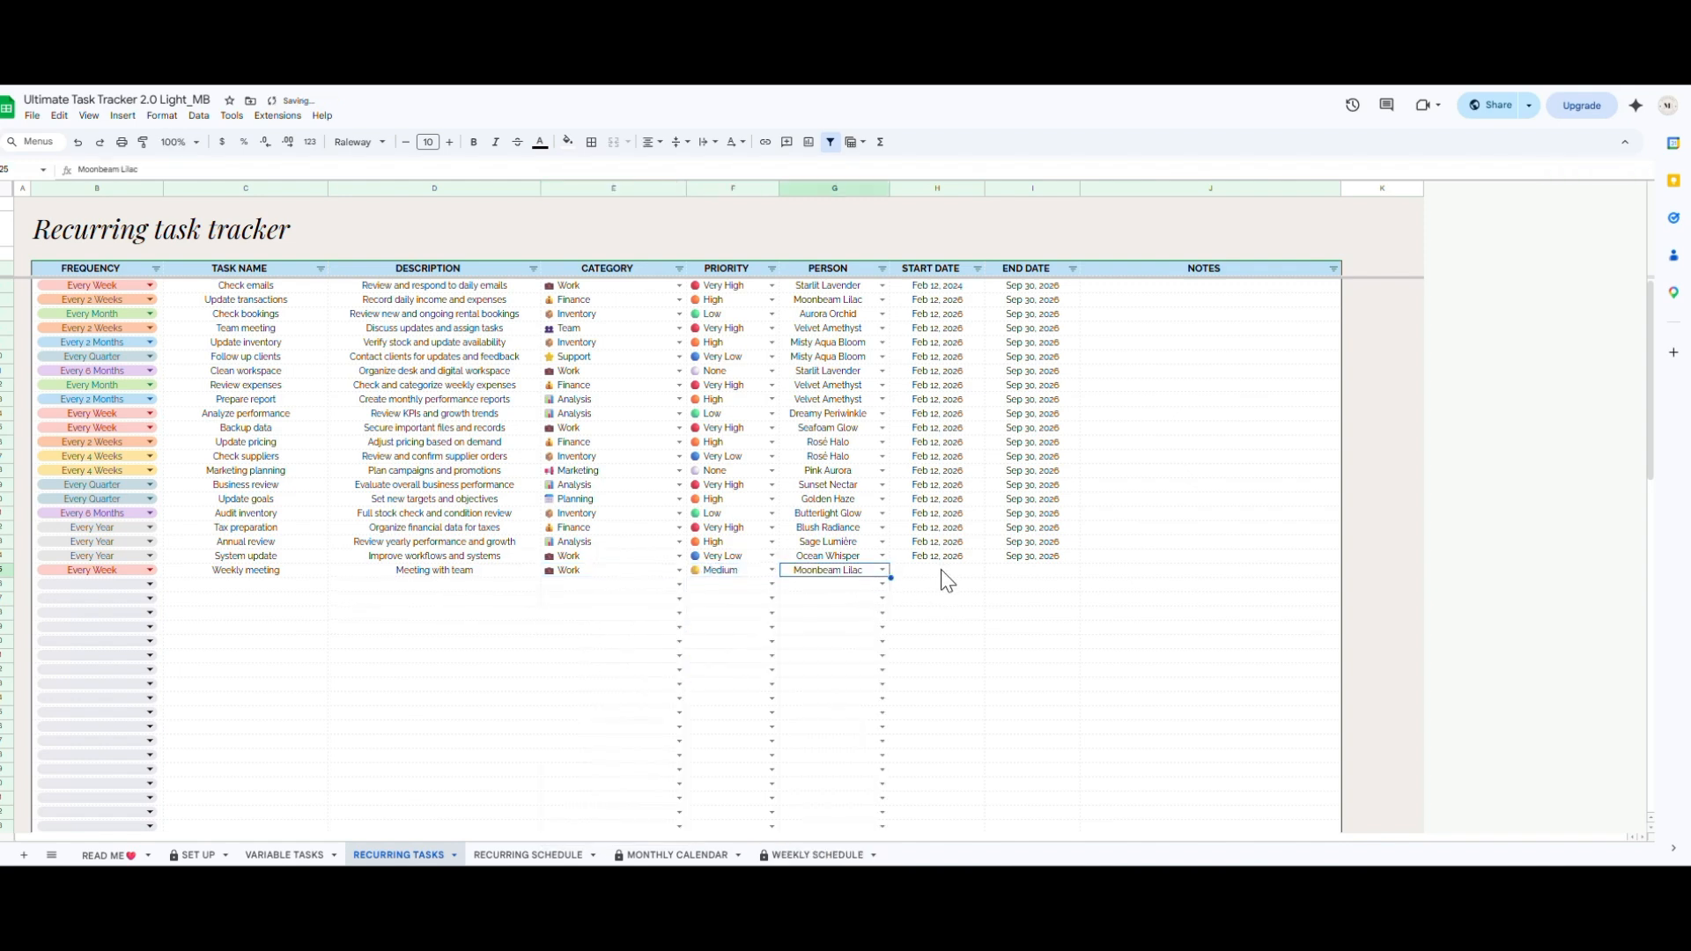
Set the weekly meeting's start date to Jan 1, 2026
{"action": "double_click", "coordinate": [946, 583]}
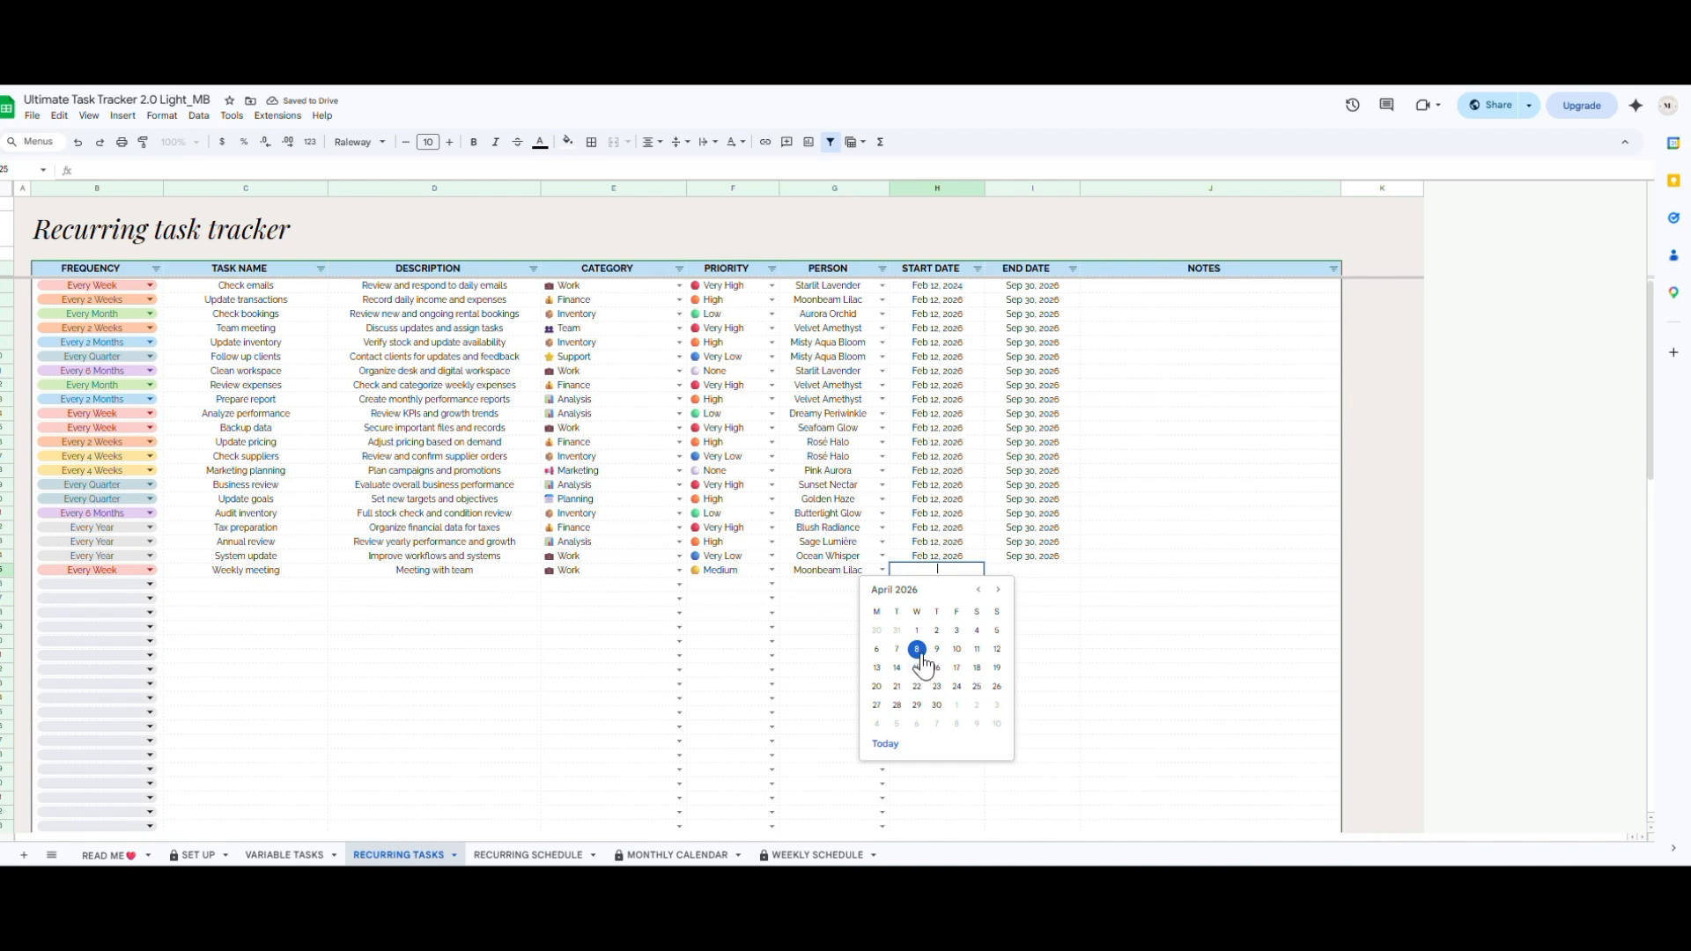
{"action": "left_click", "coordinate": [917, 648]}
{"action": "double_click", "coordinate": [919, 572]}
{"action": "left_click", "coordinate": [977, 590]}
{"action": "left_click", "coordinate": [978, 590]}
{"action": "left_click", "coordinate": [977, 590]}
{"action": "left_click", "coordinate": [937, 630]}
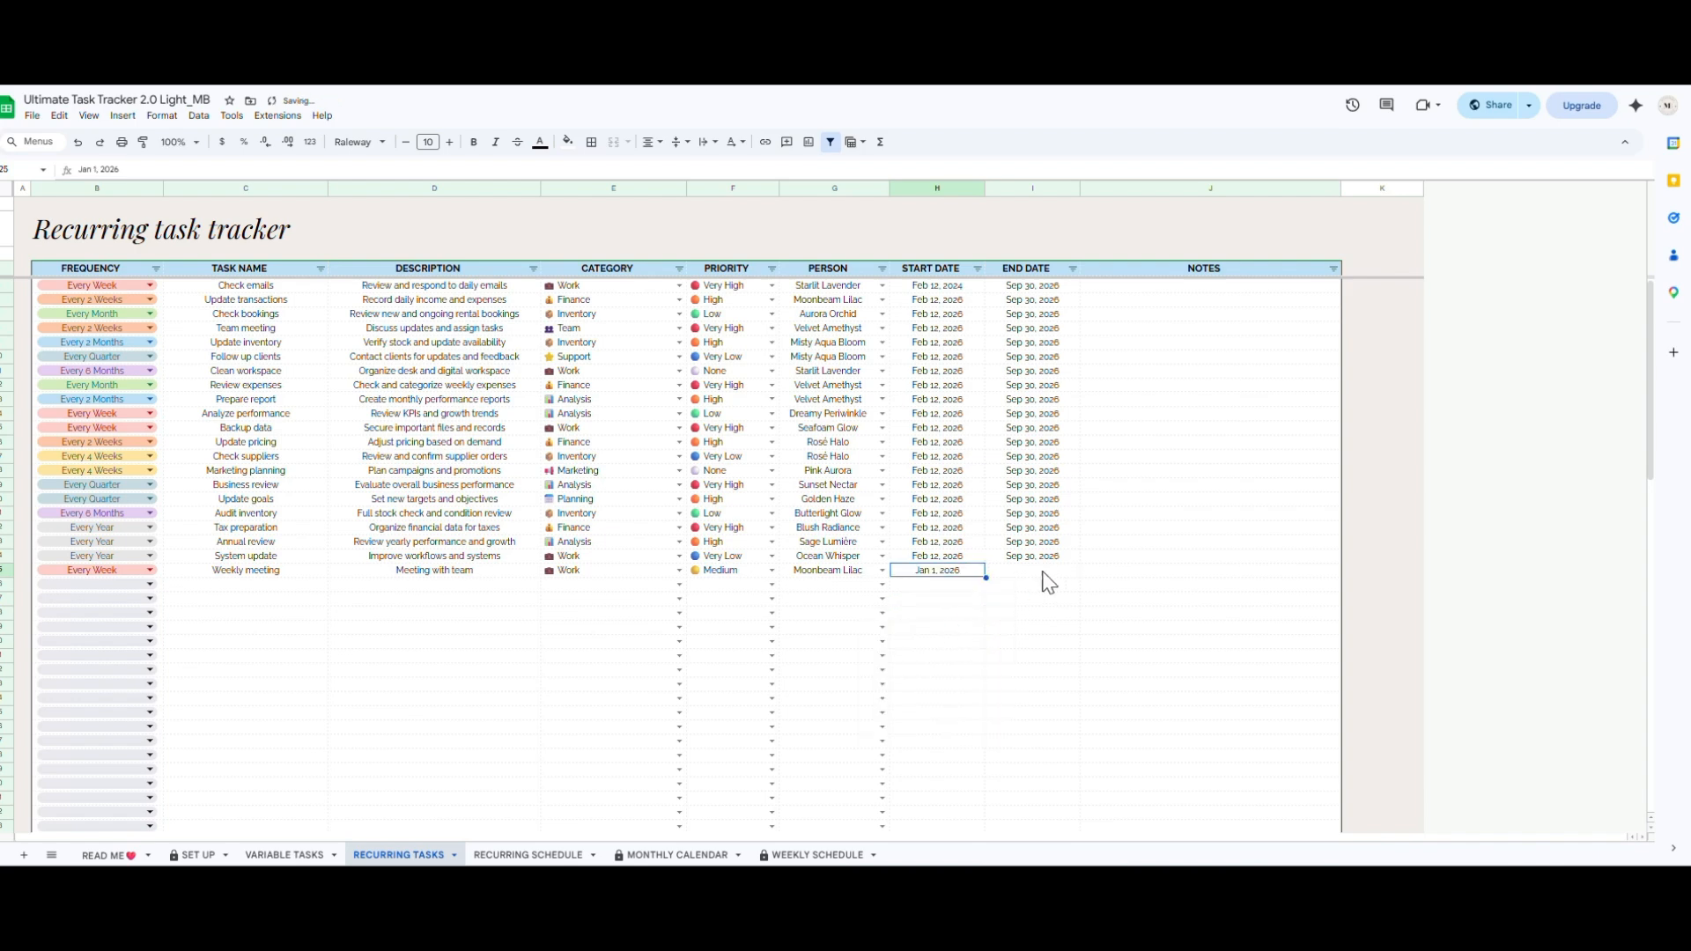
Set the weekly meeting's end date to Mar 31, 2027
{"action": "left_click", "coordinate": [1048, 583]}
{"action": "double_click", "coordinate": [1042, 573]}
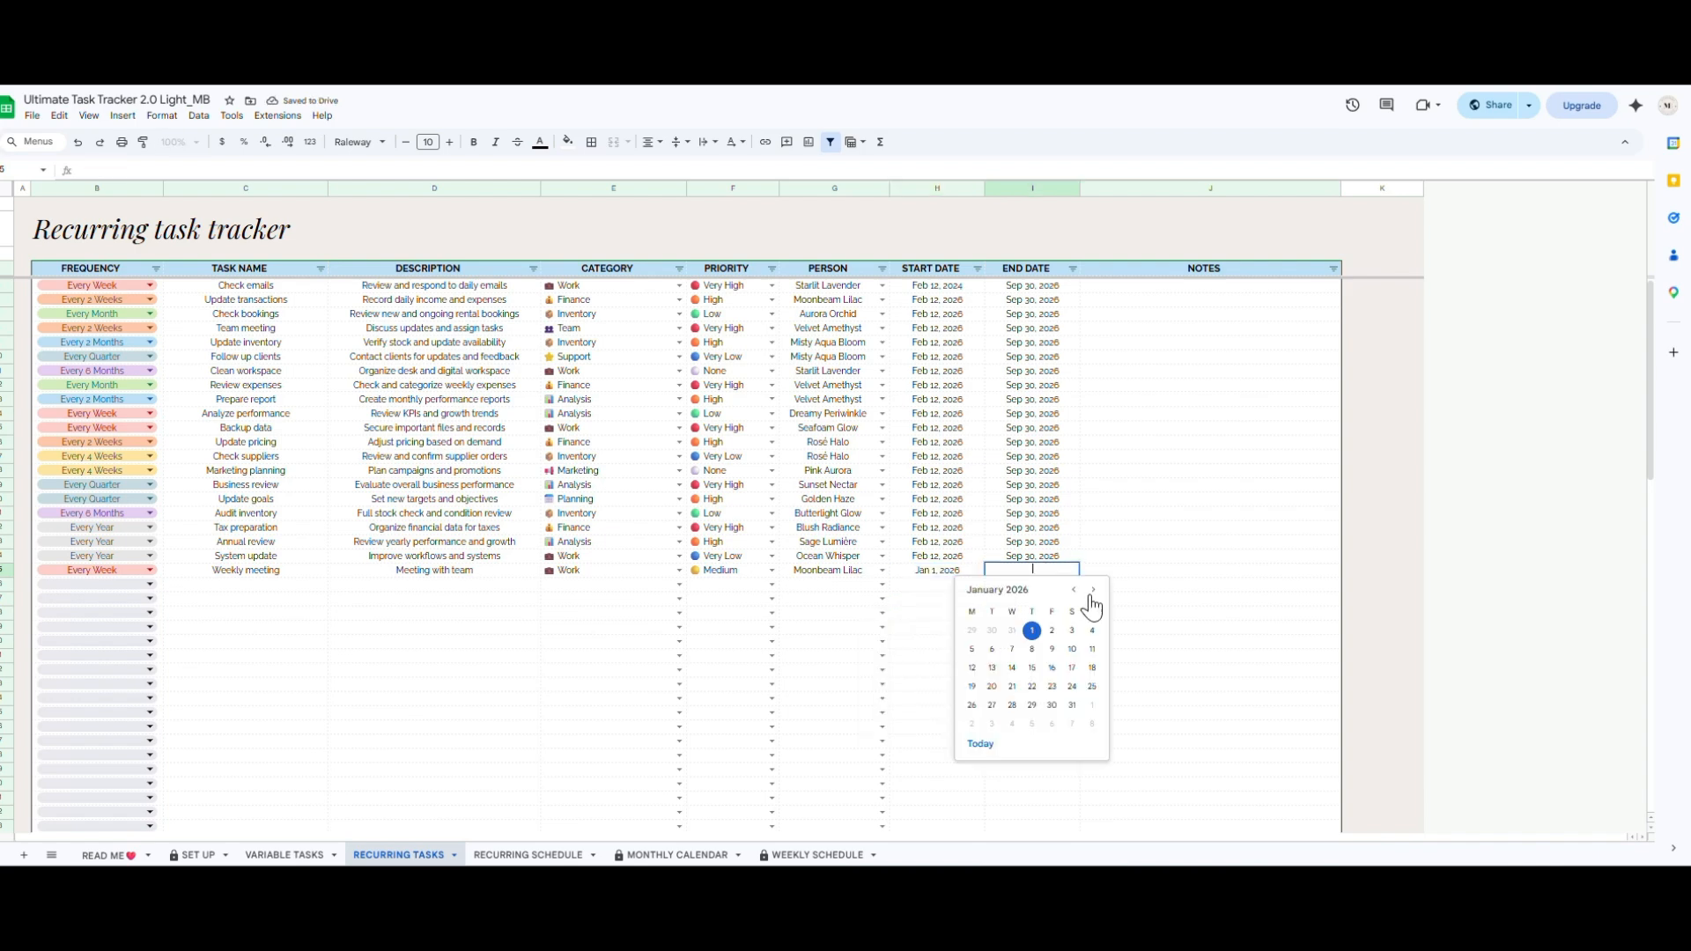
{"action": "left_click", "coordinate": [1093, 591]}
{"action": "left_click", "coordinate": [1093, 591]}
{"action": "left_click", "coordinate": [1093, 591]}
{"action": "left_click", "coordinate": [1093, 590]}
{"action": "left_click", "coordinate": [1092, 591]}
{"action": "left_click", "coordinate": [1074, 591]}
{"action": "left_click", "coordinate": [1073, 591]}
{"action": "left_click", "coordinate": [1073, 590]}
{"action": "left_click", "coordinate": [991, 723]}
{"action": "double_click", "coordinate": [1057, 572]}
{"action": "key", "text": "BackSpace"}
{"action": "type", "text": "7"}
{"action": "key", "text": "Return"}
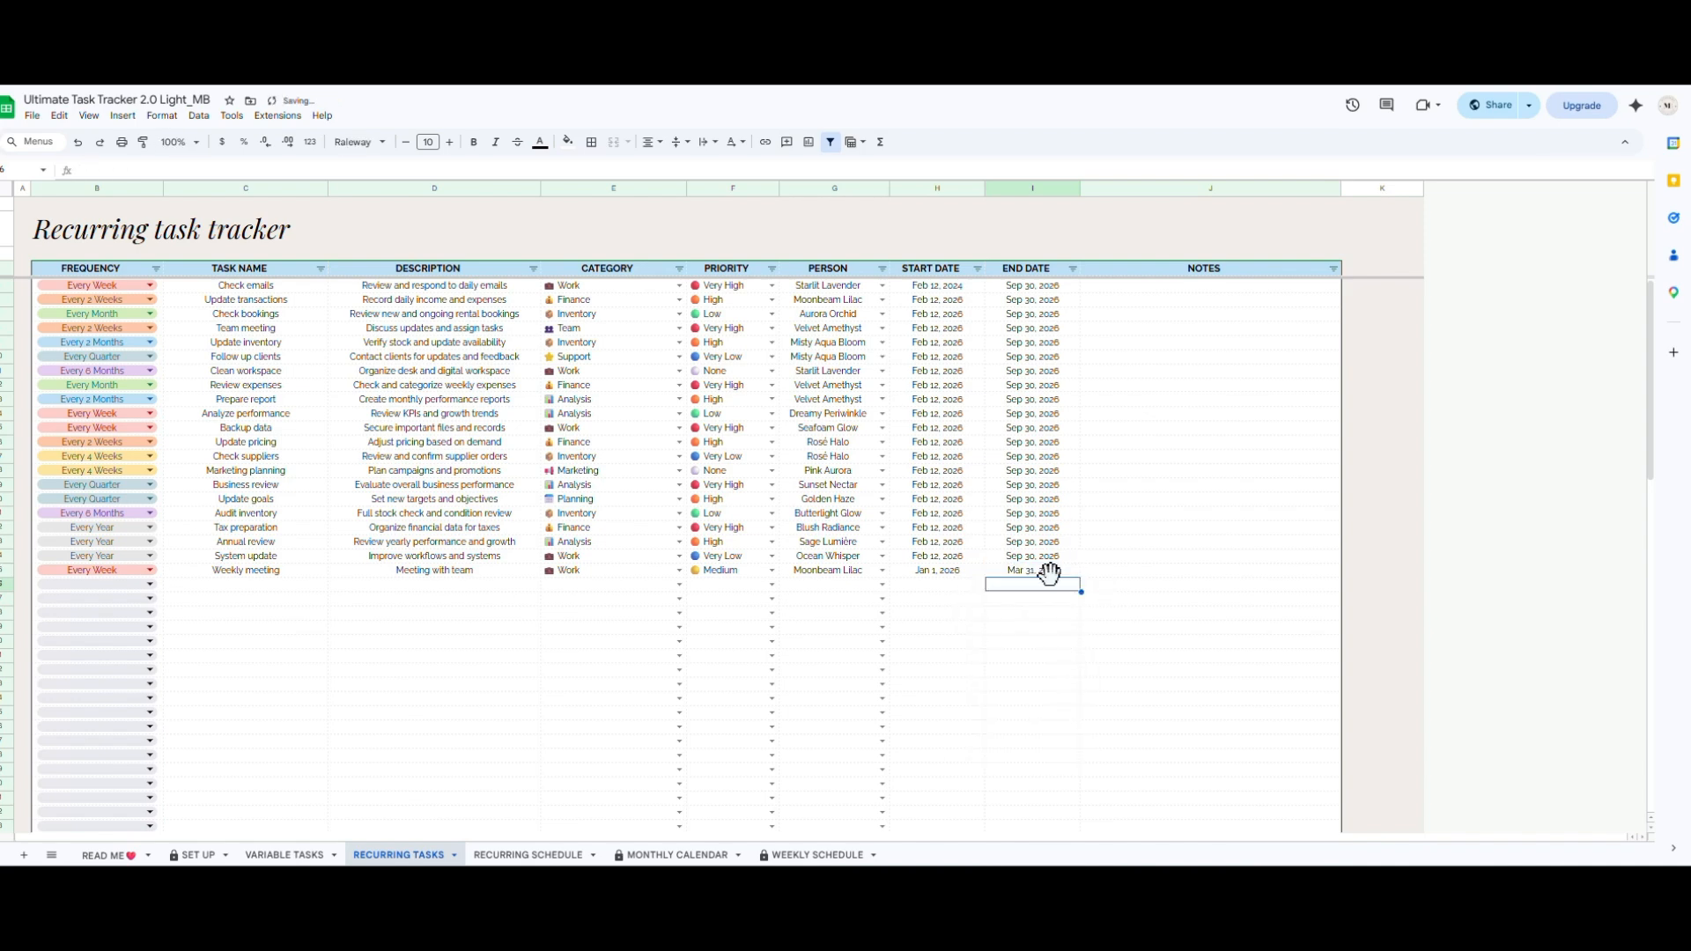
{"action": "left_click", "coordinate": [1095, 573]}
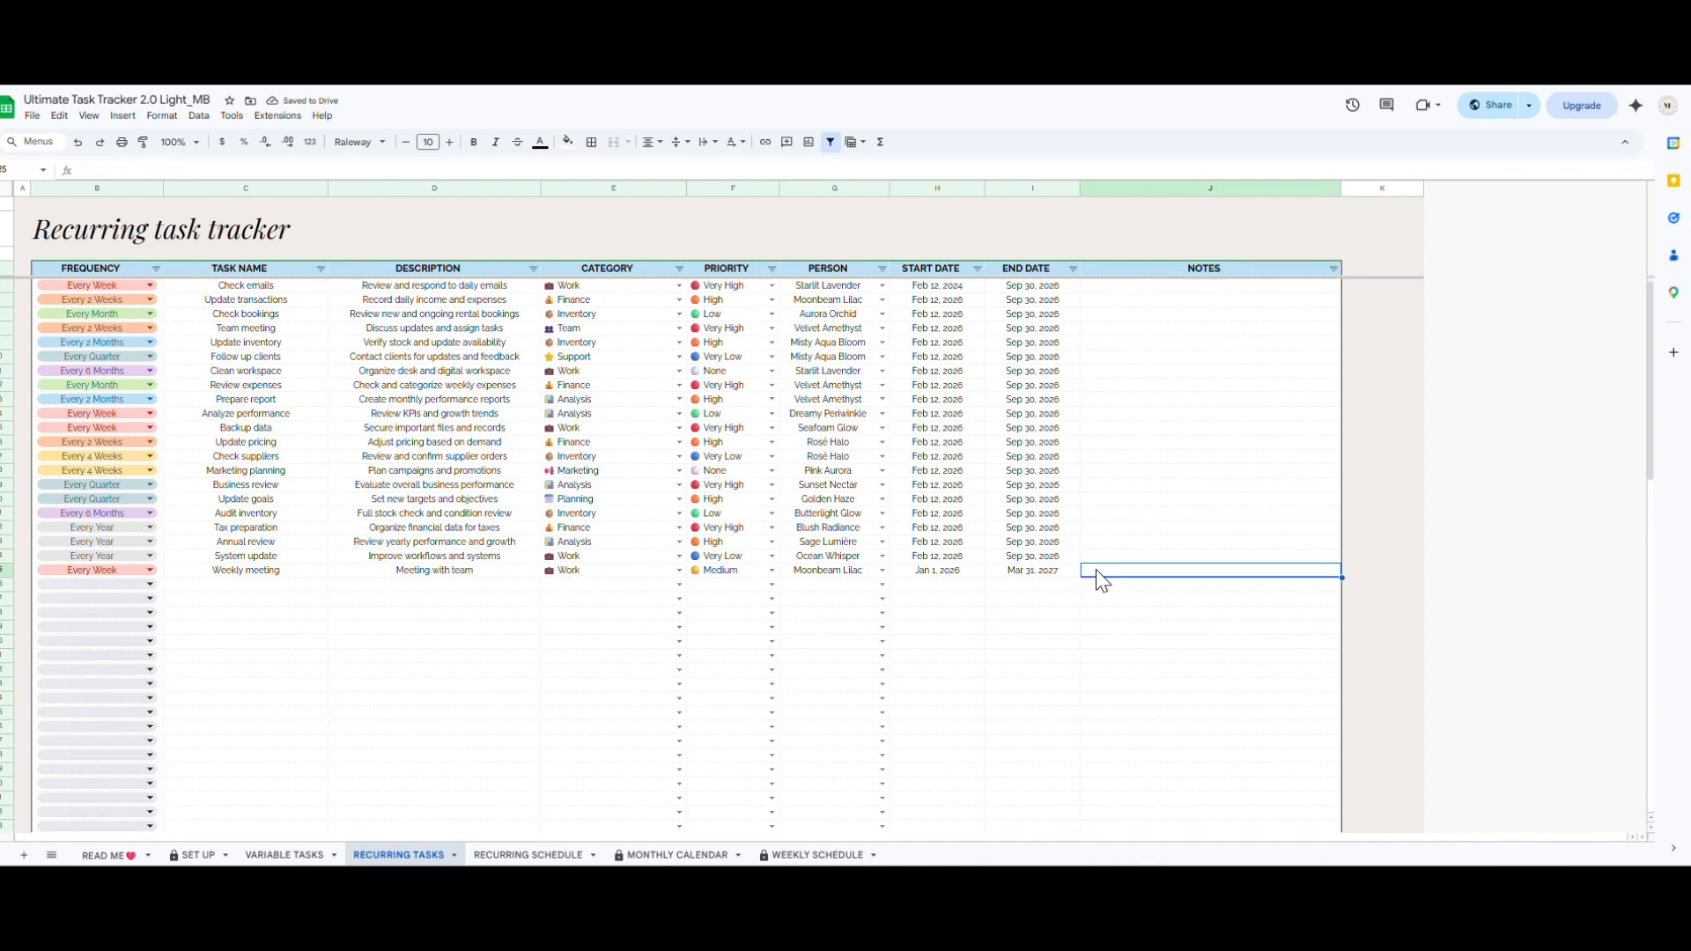
Pick a new status for the Feb 19, 2024 "Check emails" occurrence in the Recurring Schedule sheet
{"action": "left_click", "coordinate": [546, 856]}
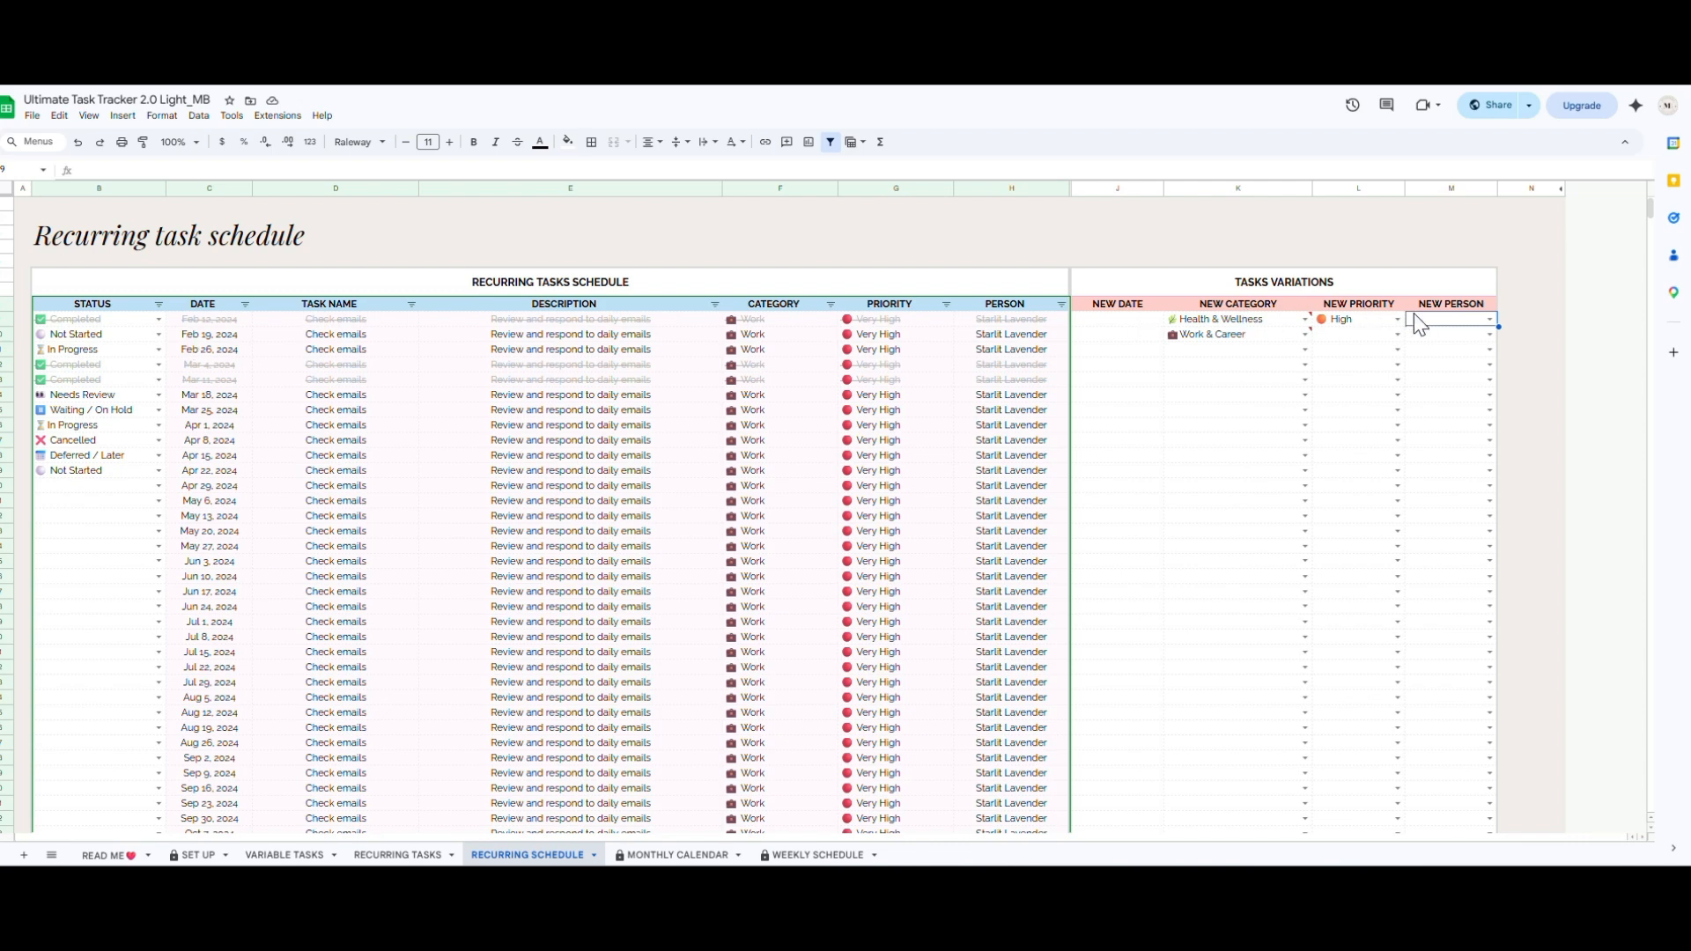
{"action": "left_click", "coordinate": [123, 338]}
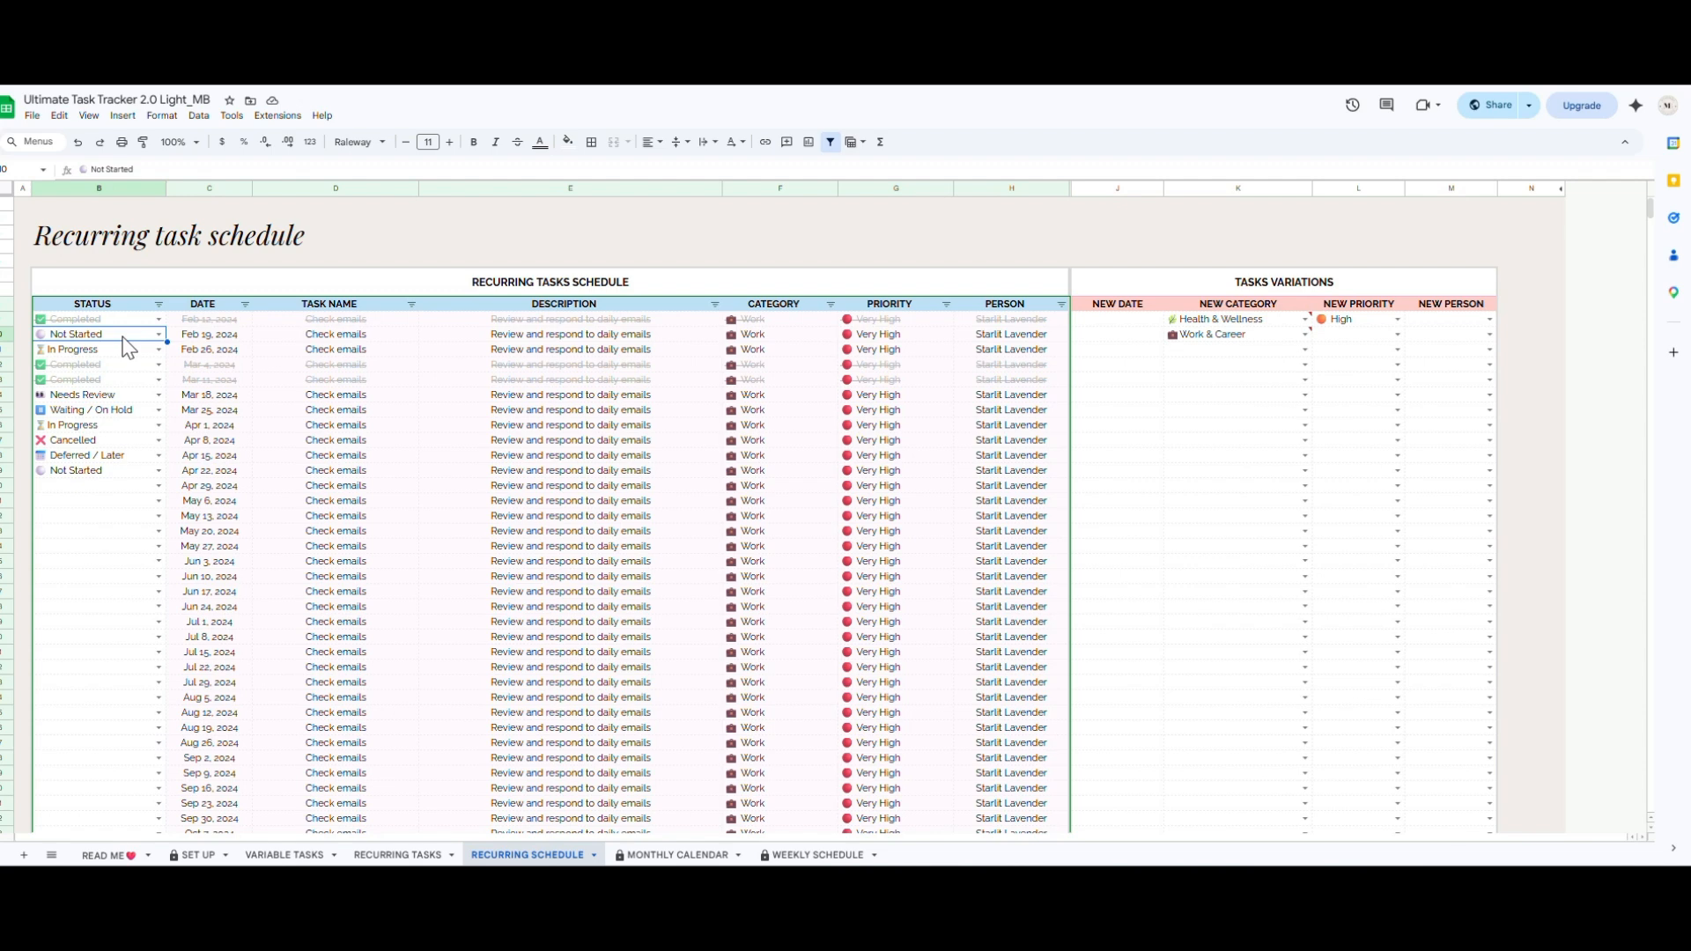
{"action": "left_click", "coordinate": [159, 335]}
{"action": "left_click", "coordinate": [106, 356]}
Set the month of the Monthly Calendar sheet to April
{"action": "left_click", "coordinate": [680, 855]}
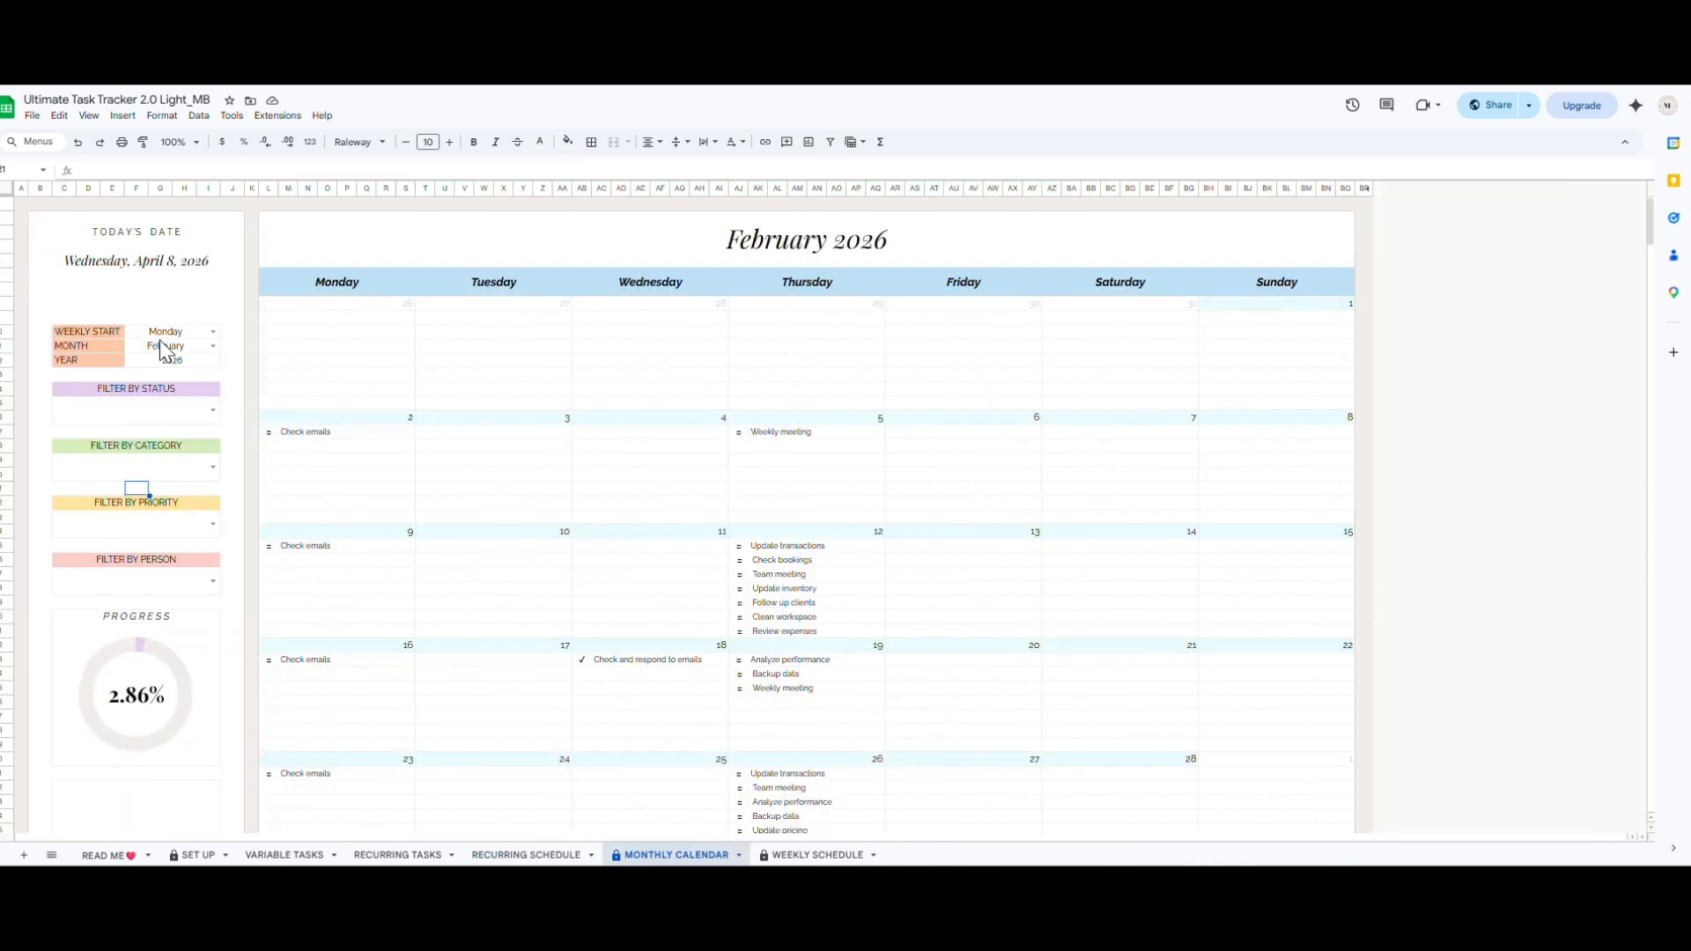
{"action": "left_click", "coordinate": [204, 333]}
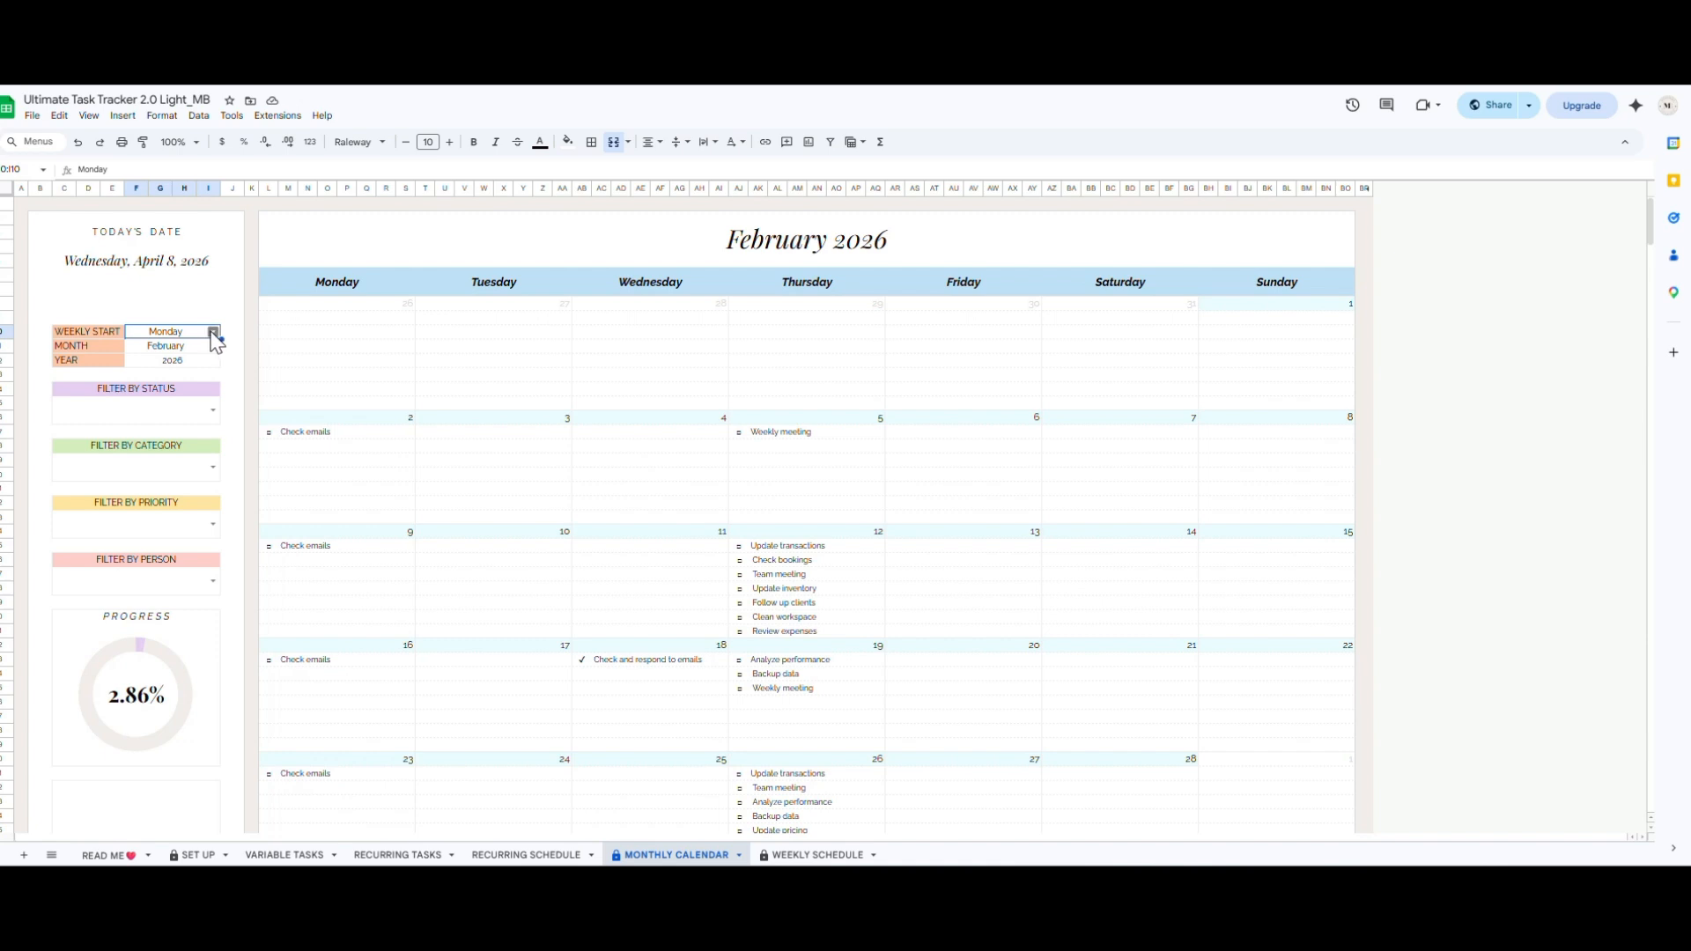
{"action": "left_click", "coordinate": [213, 344]}
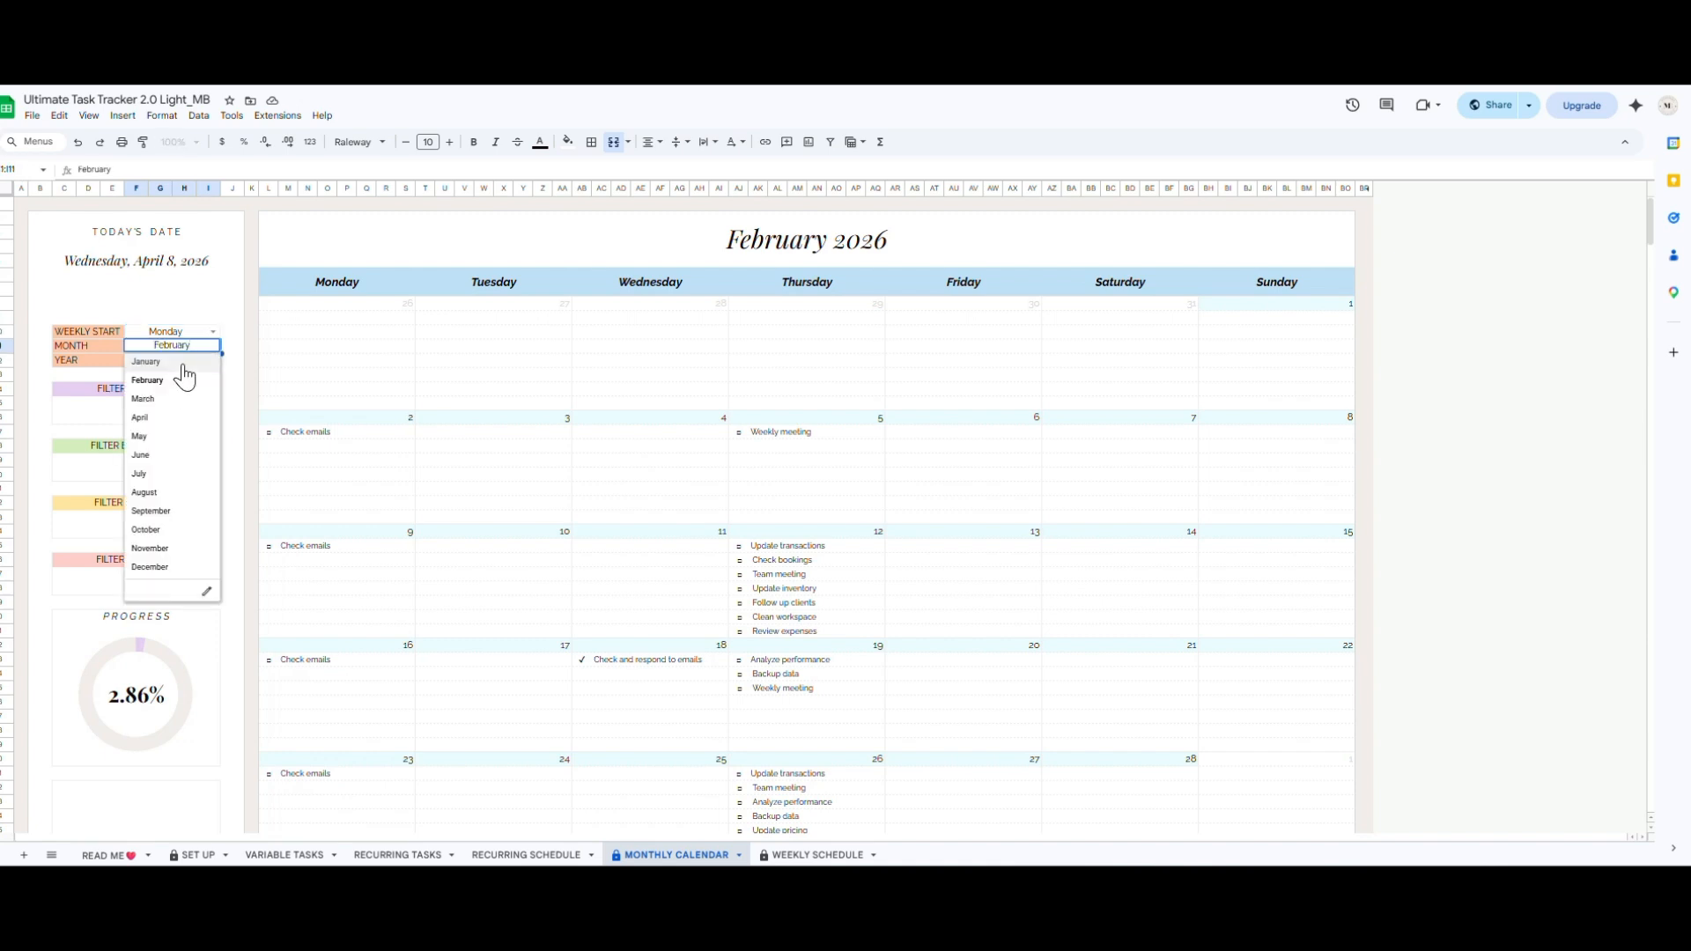
{"action": "left_click", "coordinate": [162, 419]}
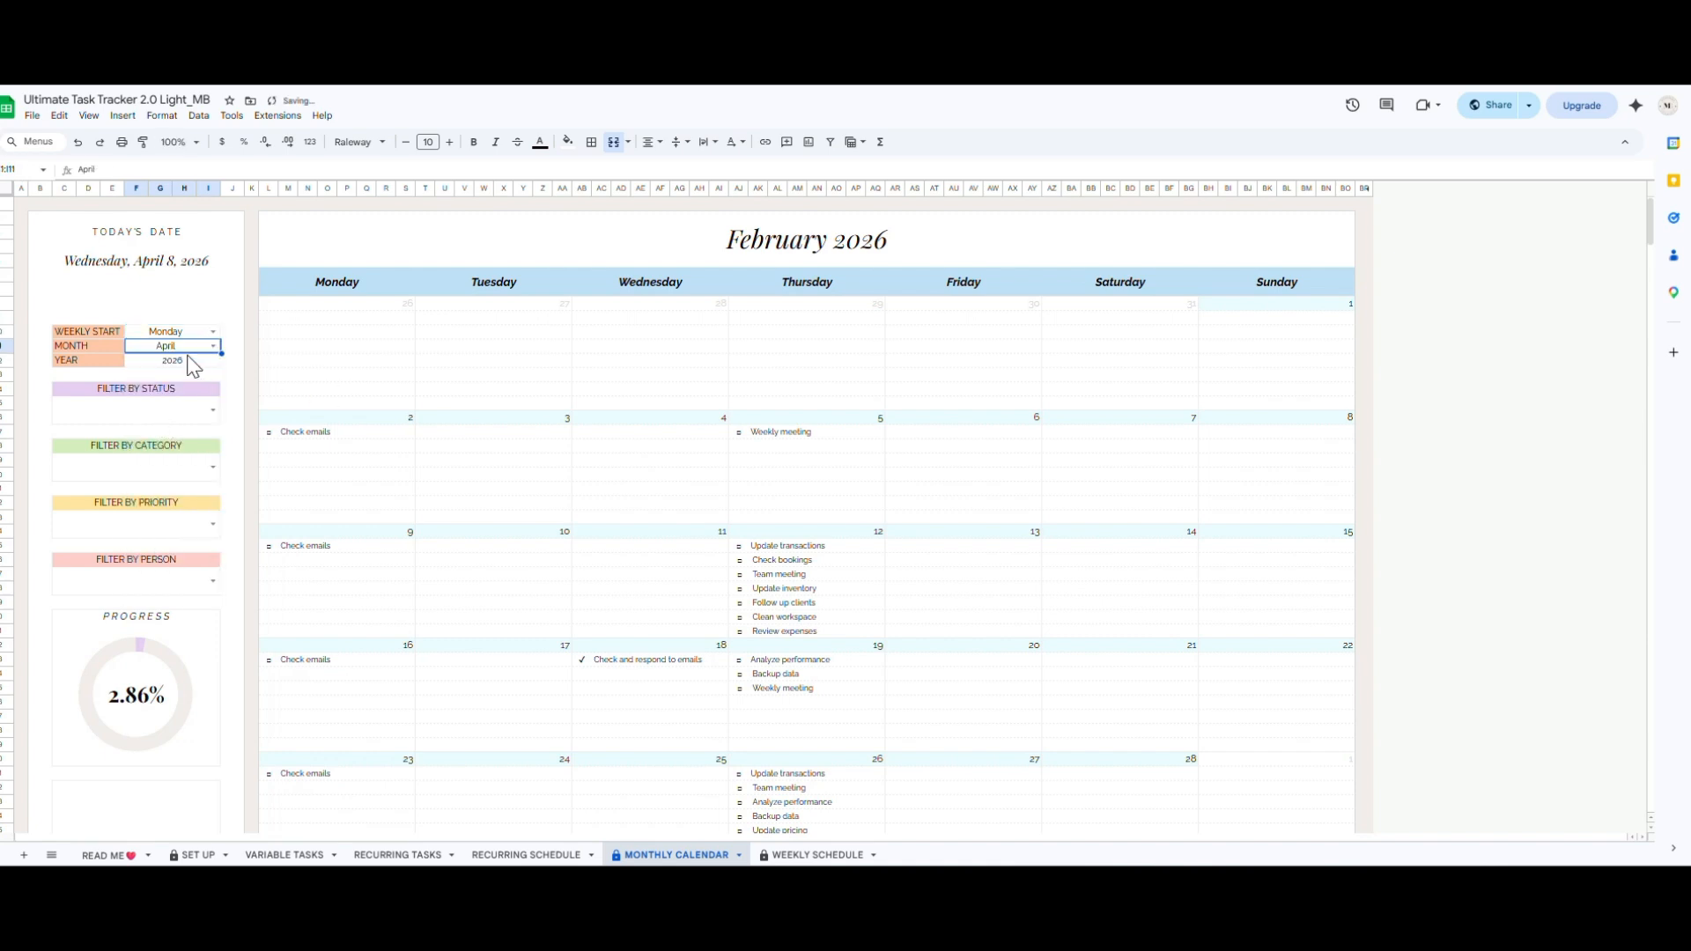
Make the monthly calendar's weeks start on Sunday
{"action": "left_click", "coordinate": [212, 333]}
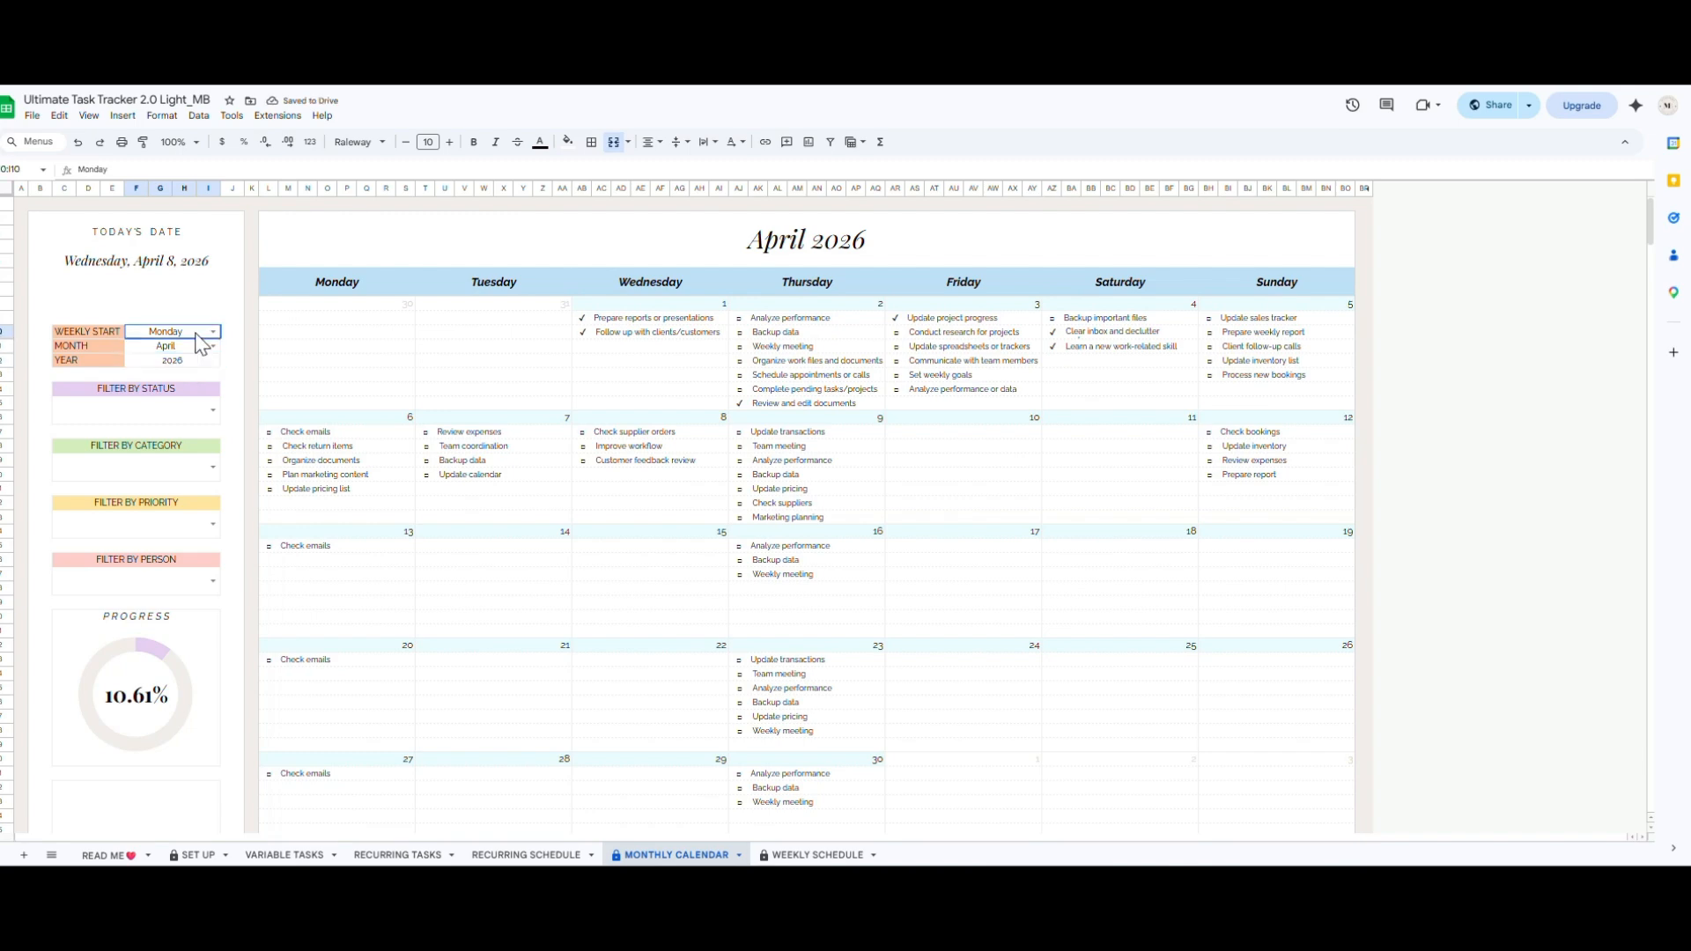
{"action": "left_click", "coordinate": [213, 333]}
{"action": "left_click", "coordinate": [187, 365]}
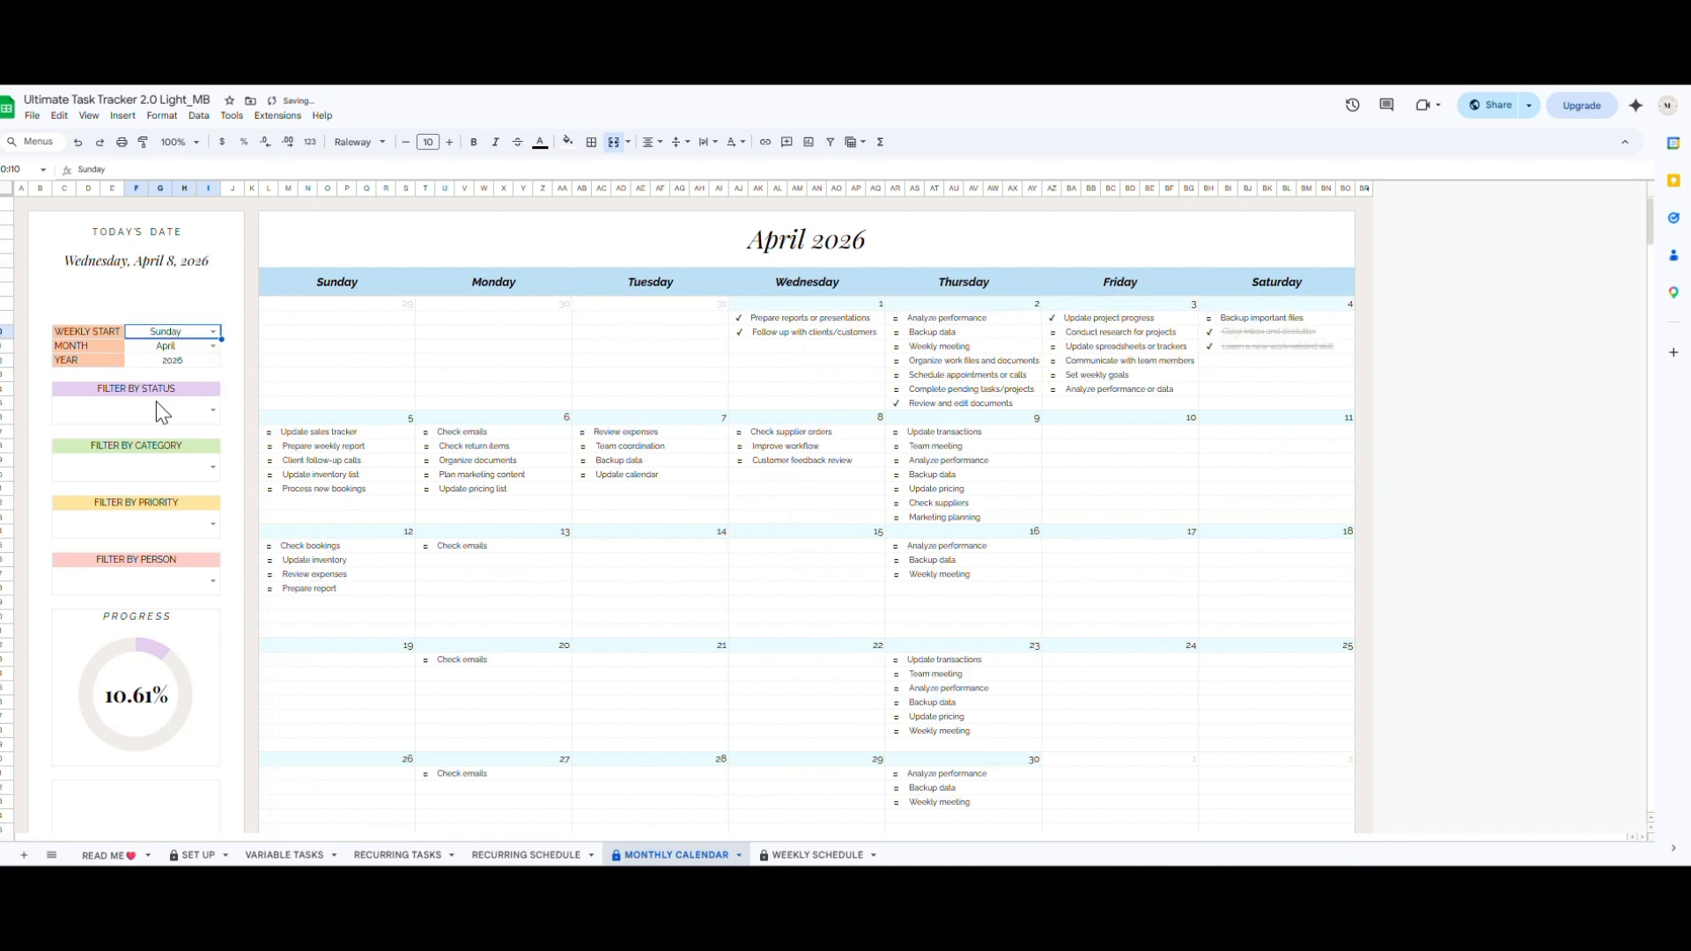
View the options of the monthly calendar's status filter without choosing one
{"action": "left_click", "coordinate": [209, 414]}
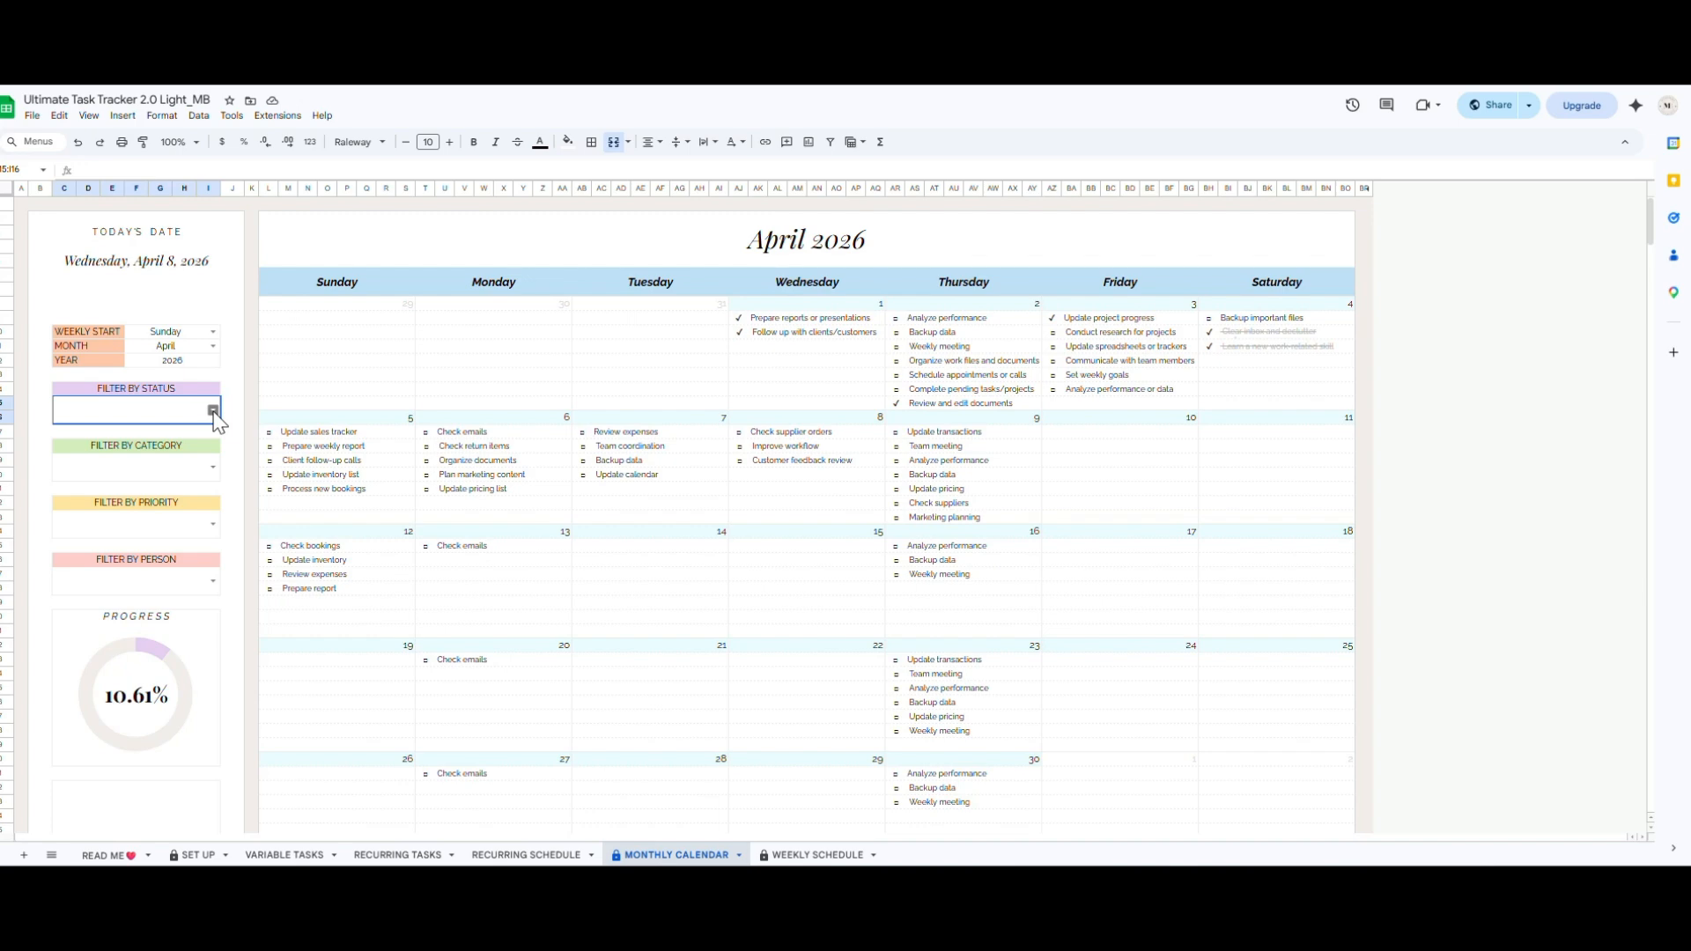
{"action": "left_click", "coordinate": [213, 411]}
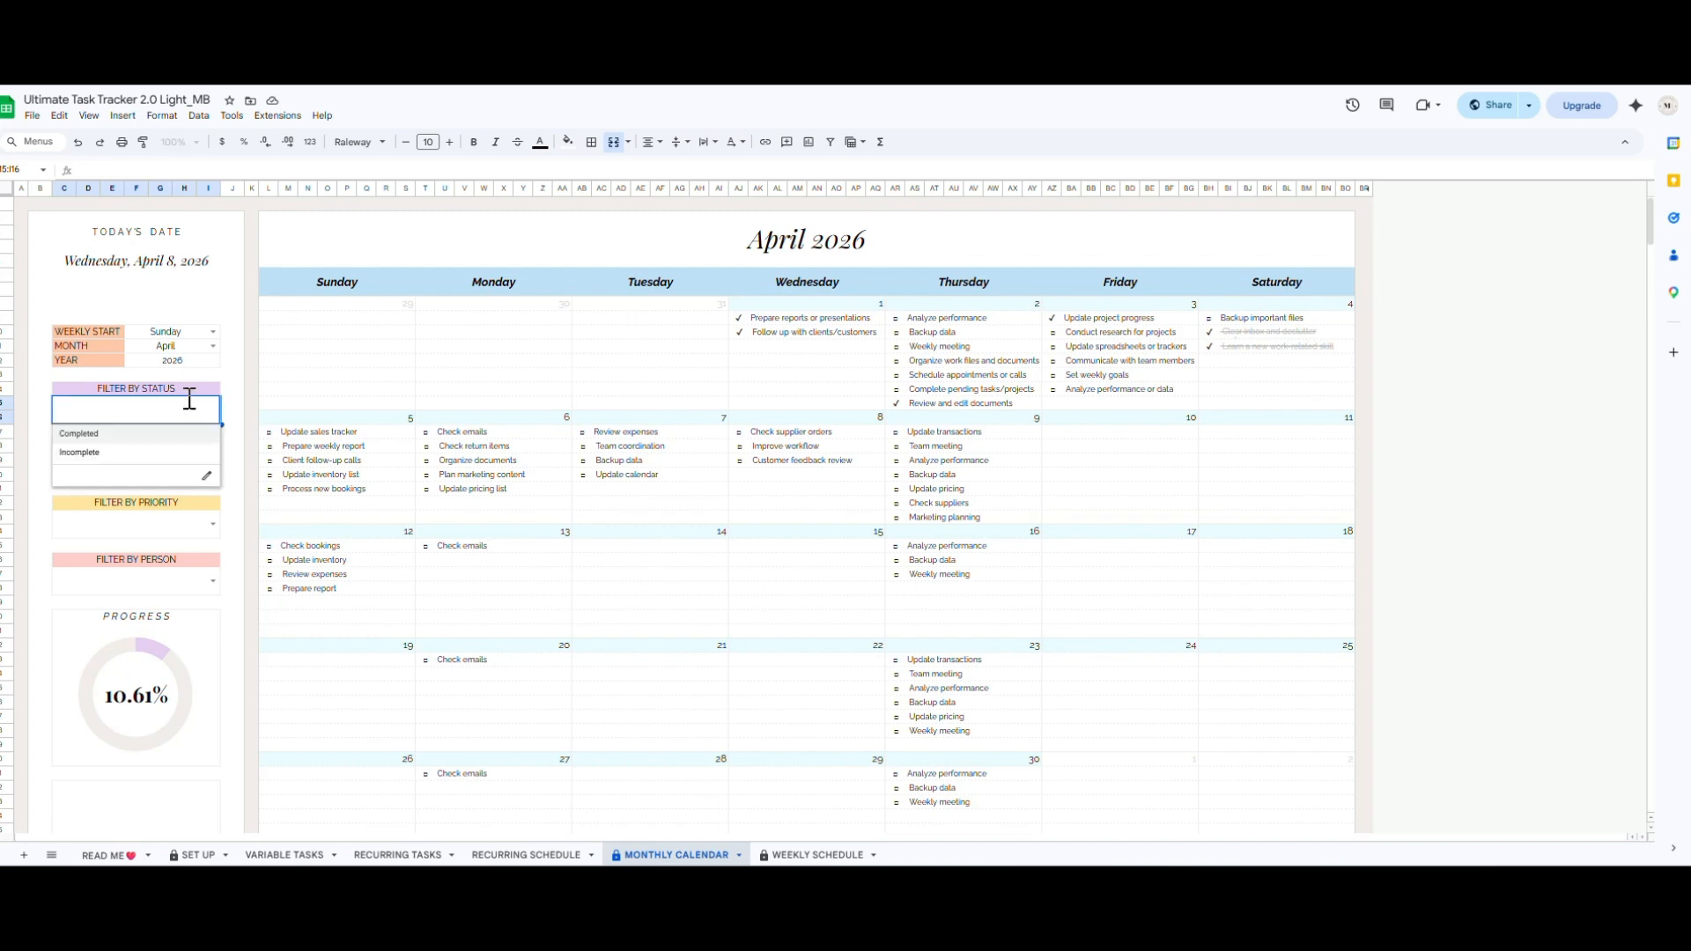
{"action": "left_click", "coordinate": [195, 390]}
Preview a print of only the selected calendar cells L2:BO55 scaled to fit the page, and cancel printing
{"action": "left_click_drag", "start_coordinate": [473, 222], "coordinate": [514, 724]}
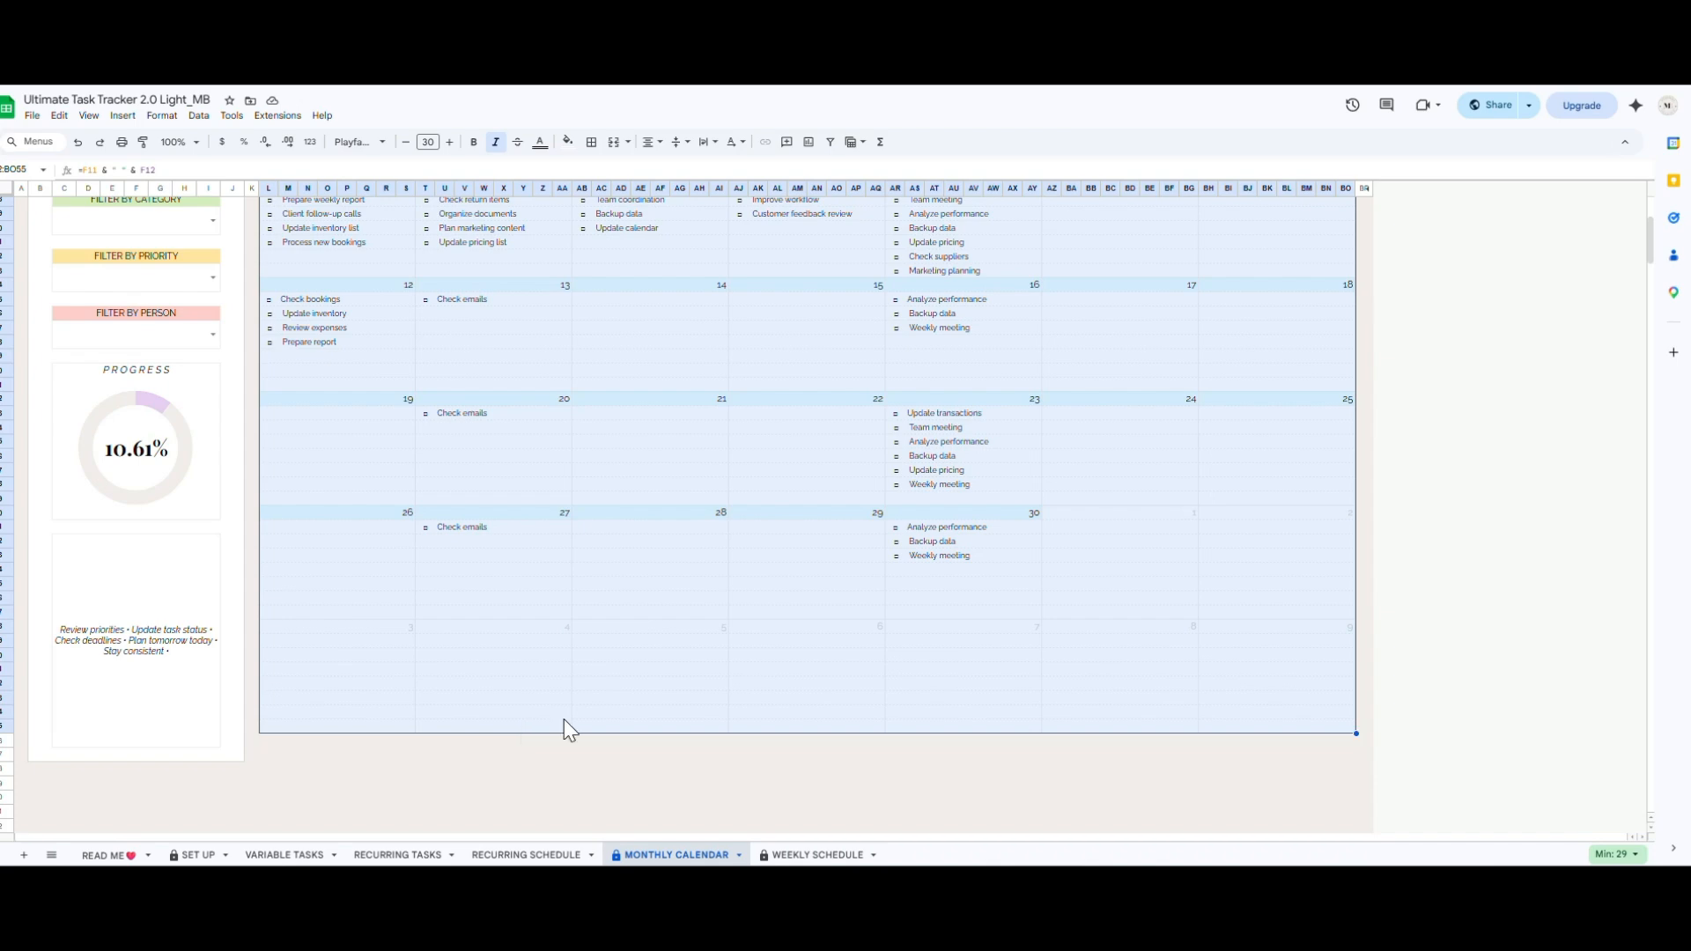
{"action": "key", "text": "ctrl+p"}
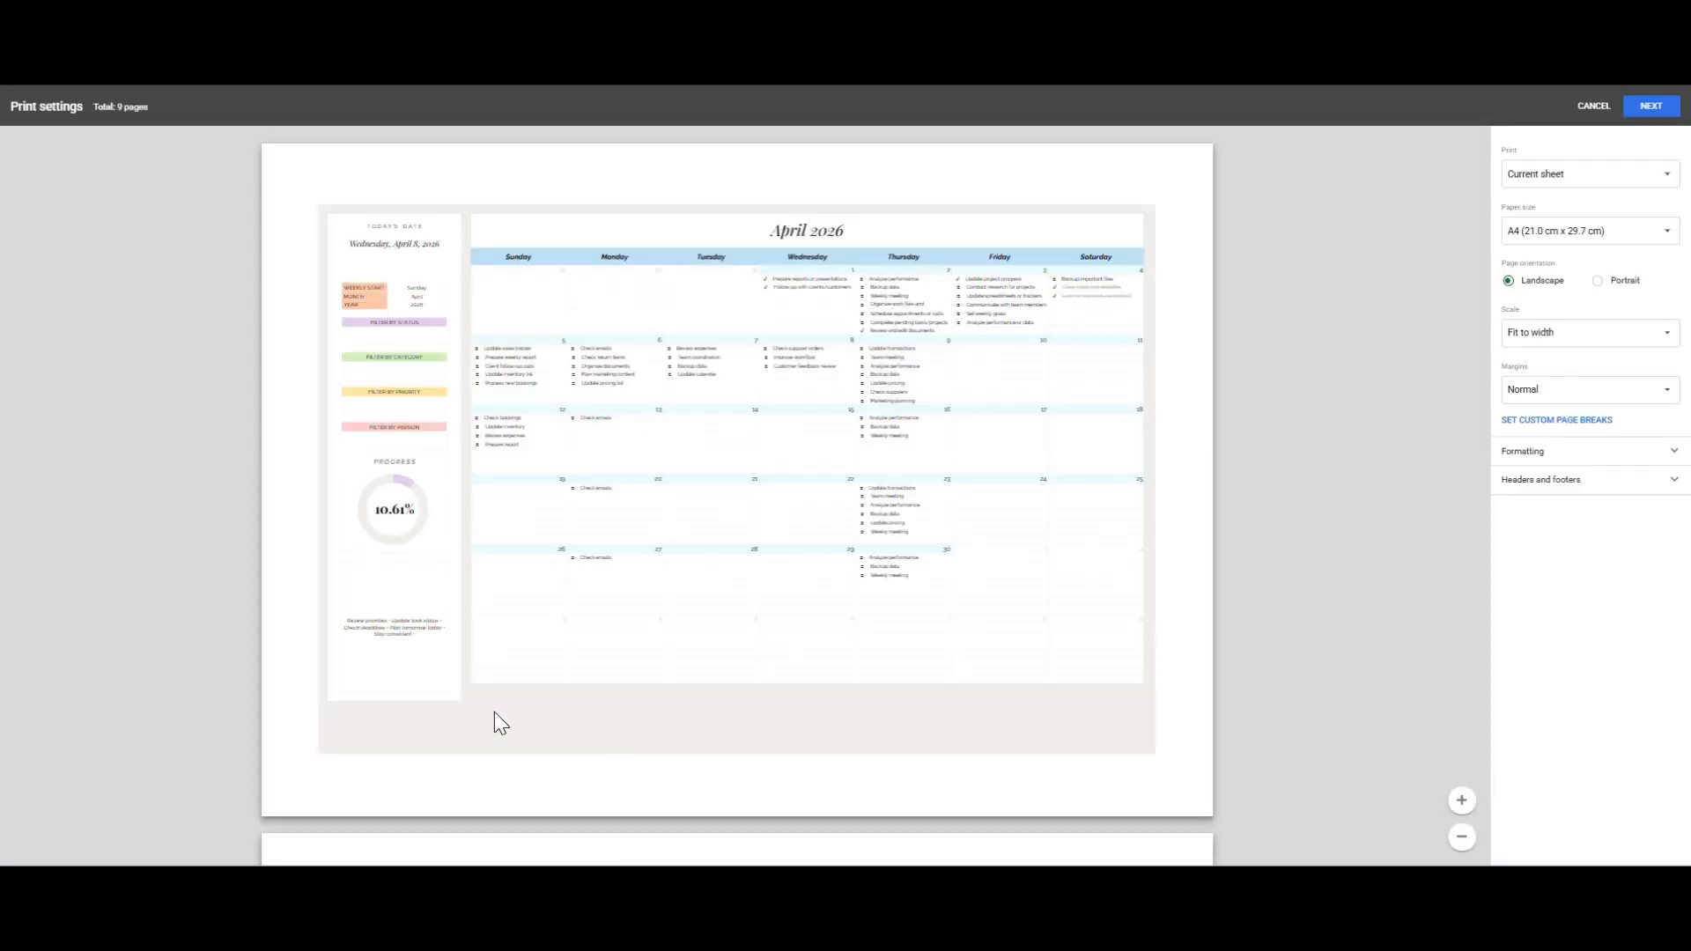
{"action": "left_click", "coordinate": [1538, 176]}
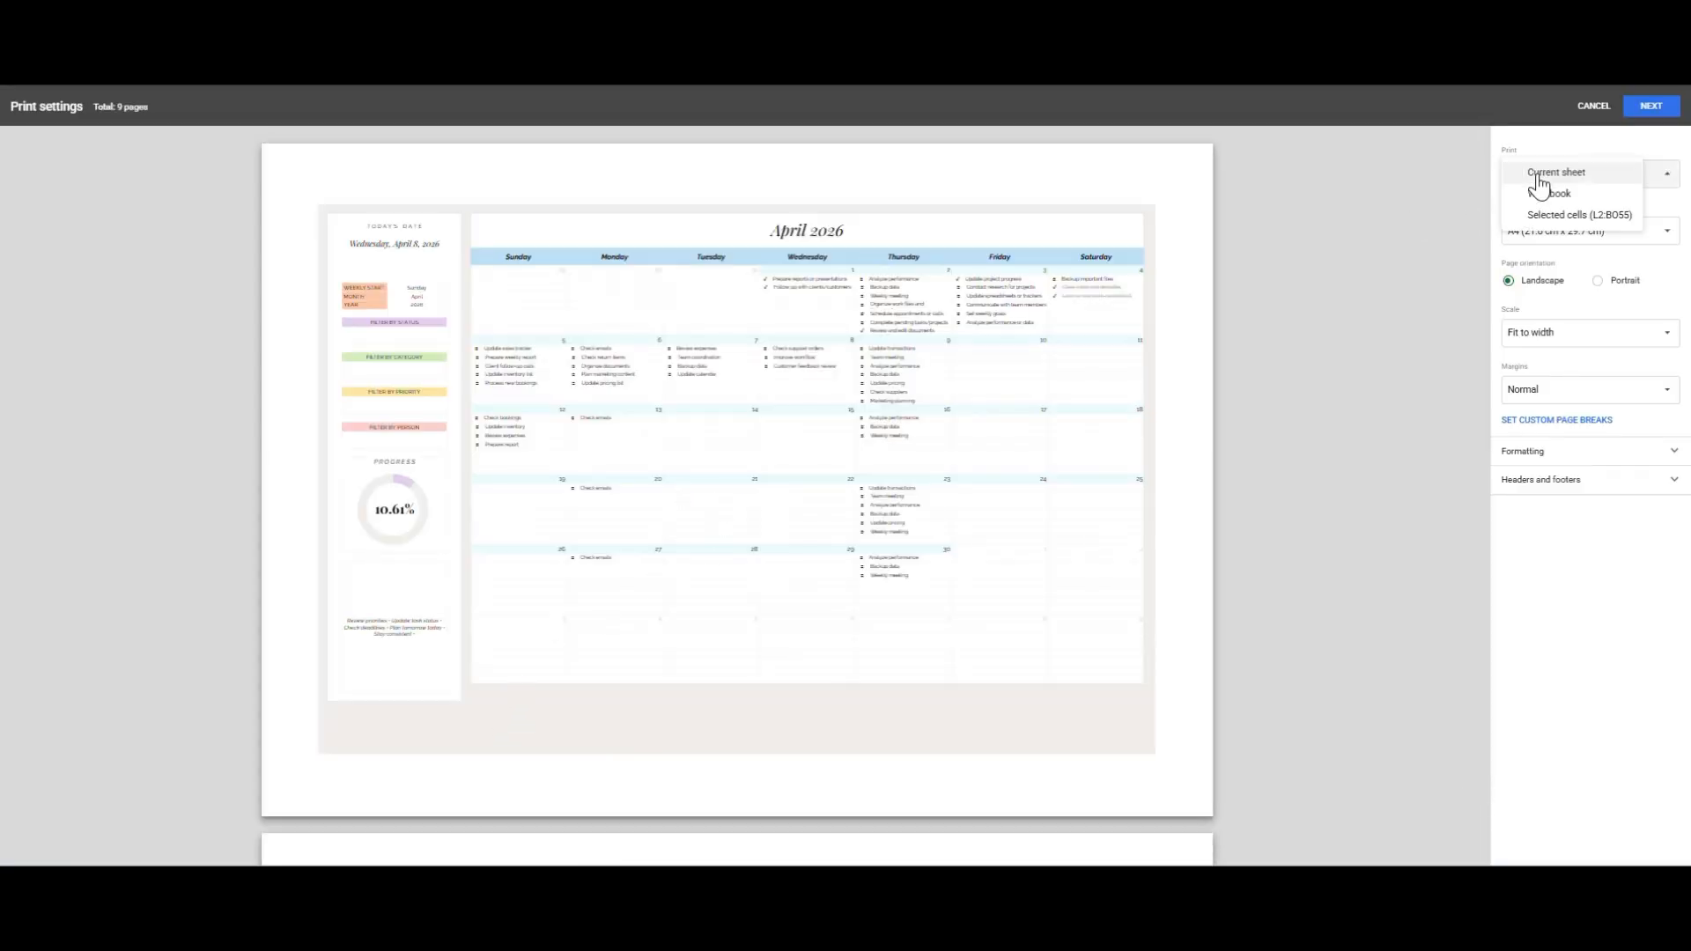
{"action": "left_click", "coordinate": [1542, 215]}
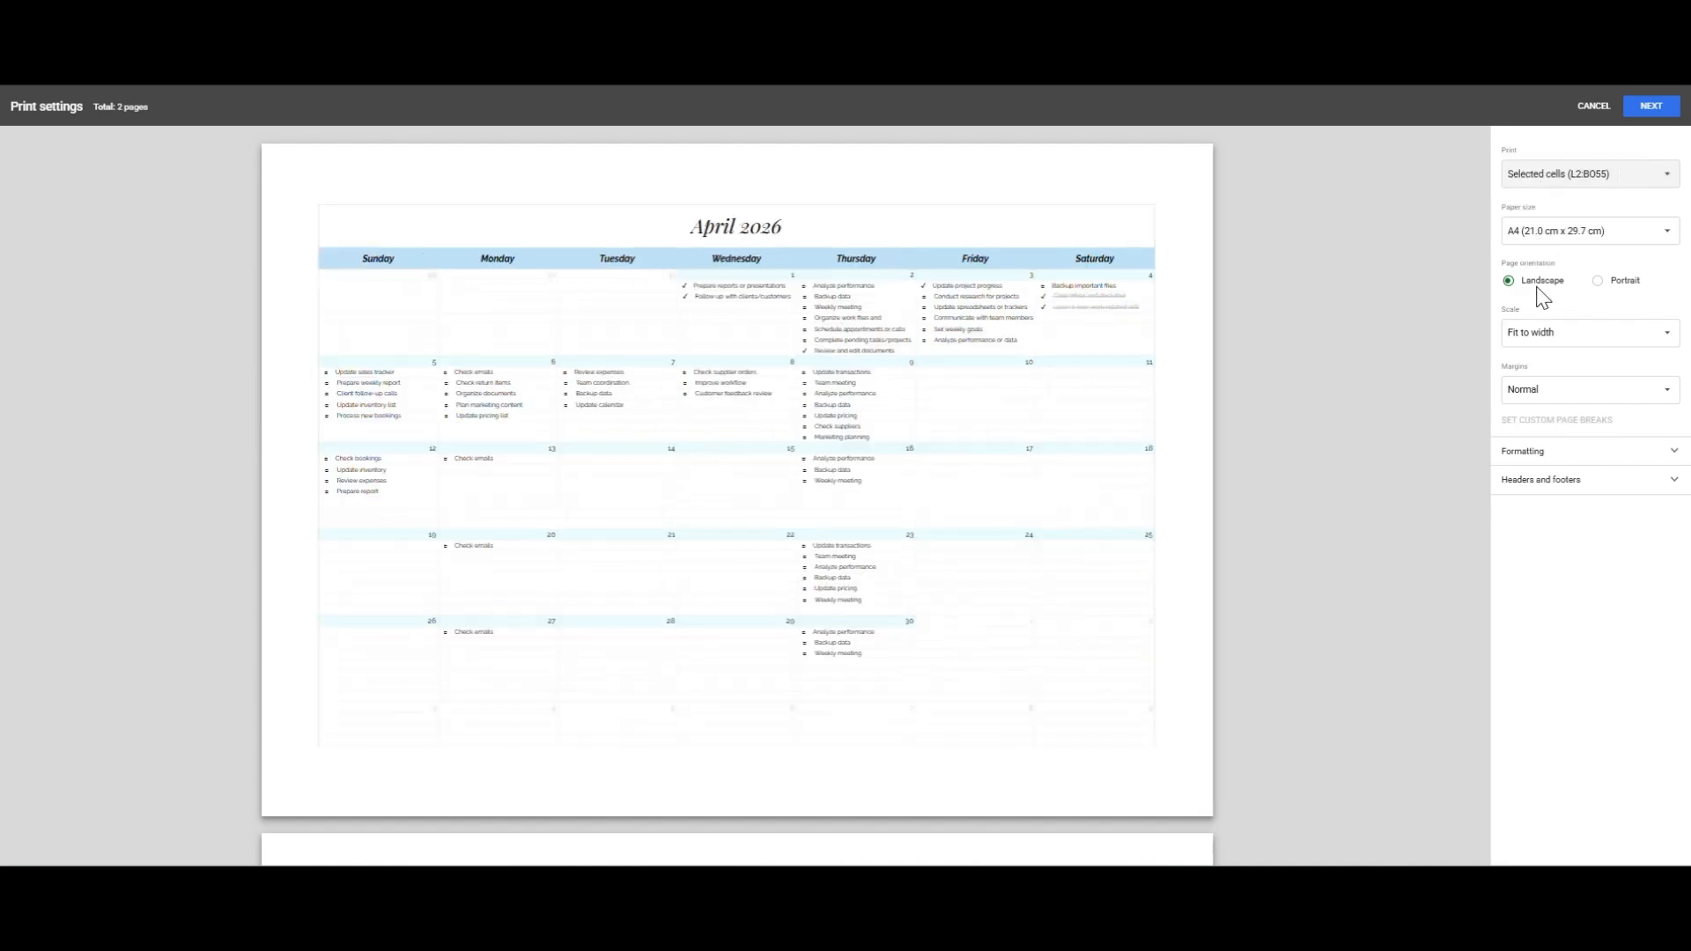
{"action": "left_click", "coordinate": [1553, 339]}
{"action": "left_click", "coordinate": [1551, 375]}
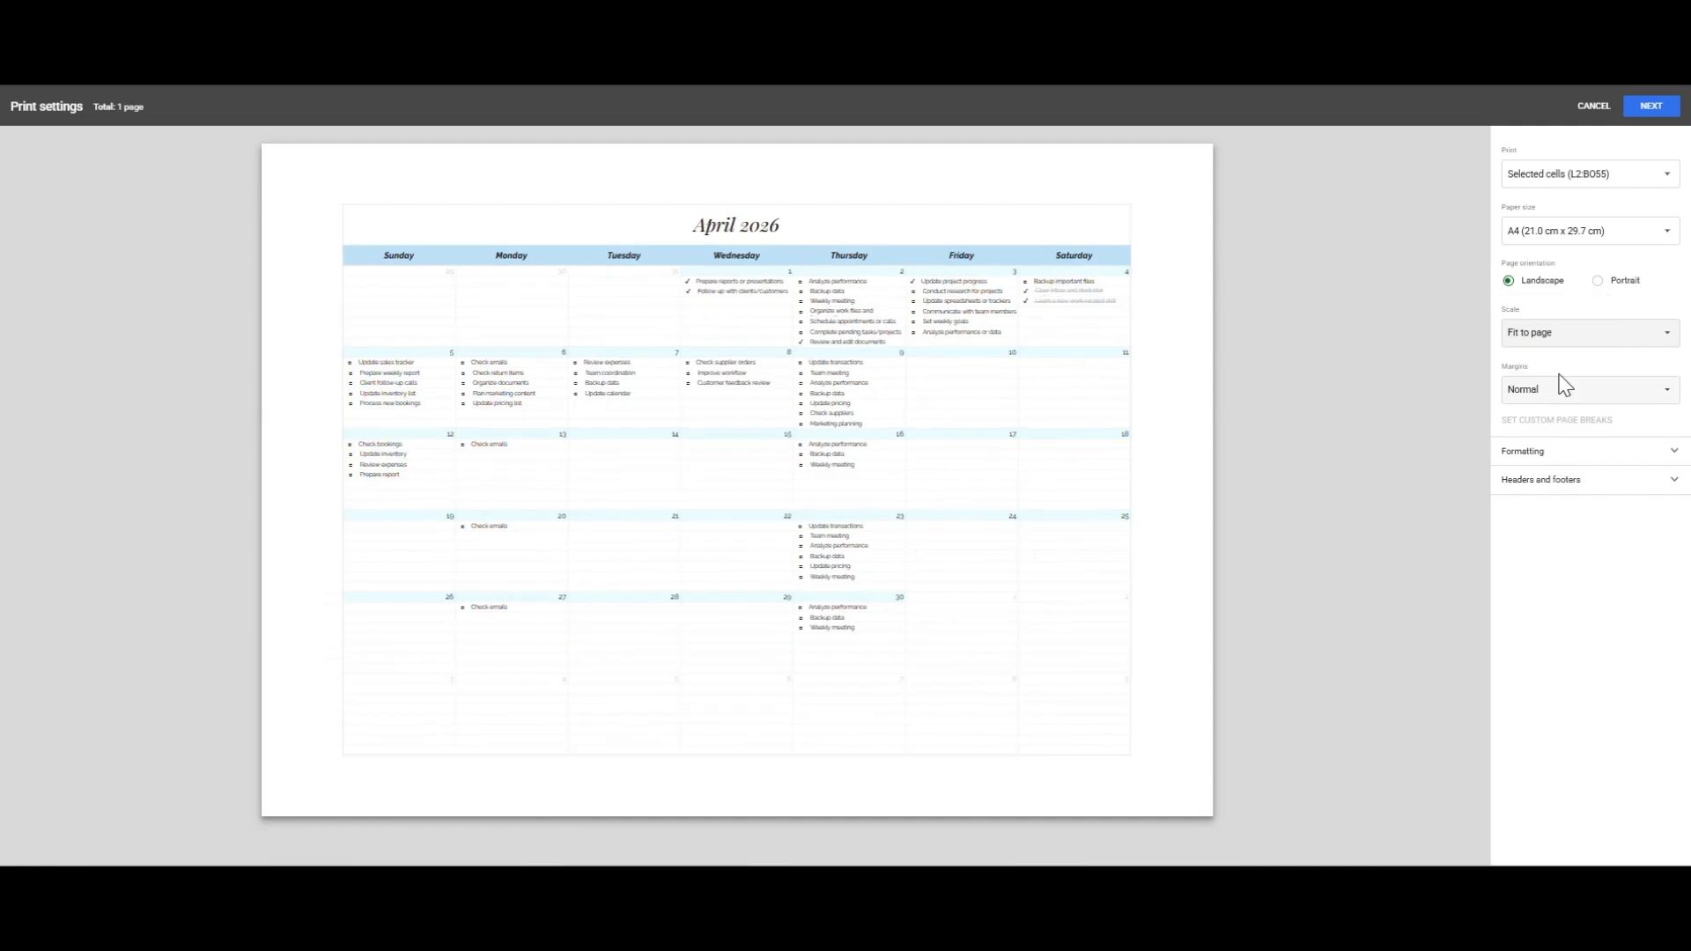
{"action": "left_click", "coordinate": [1592, 106]}
{"action": "scroll", "coordinate": [564, 494], "scroll_direction": "up", "scroll_amount": 5}
Switch the Weekly Schedule sheet's start date to 4/8/2026 and return it to 4/1/2026
{"action": "left_click", "coordinate": [817, 854]}
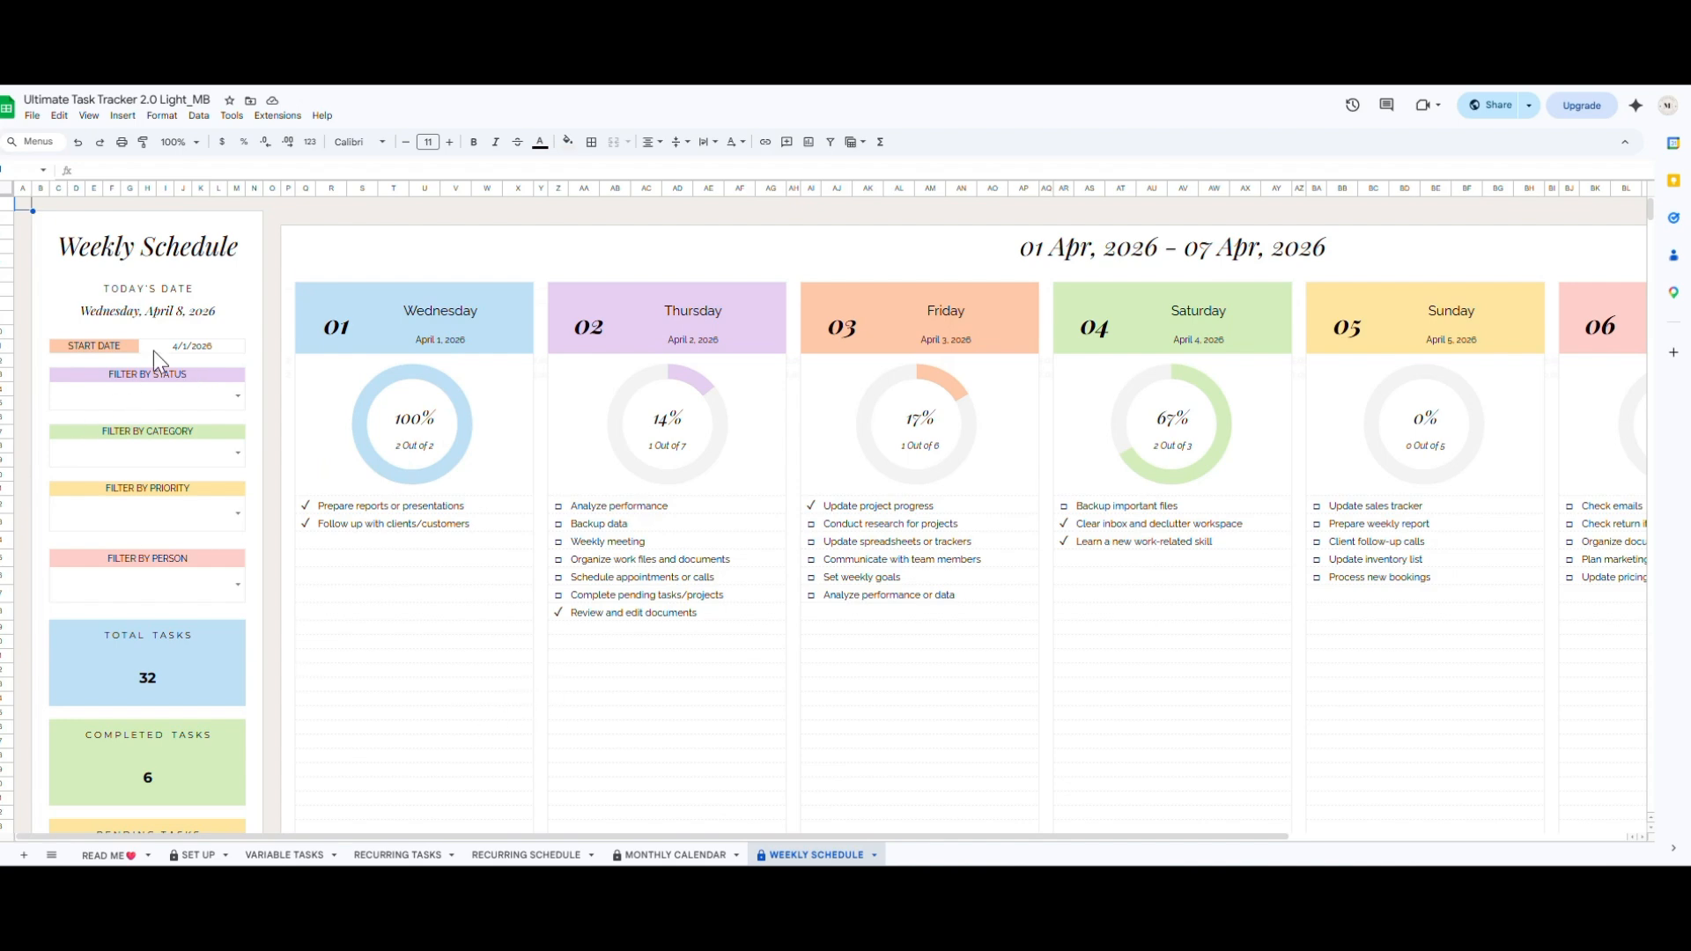
{"action": "left_click", "coordinate": [165, 345]}
{"action": "double_click", "coordinate": [167, 345]}
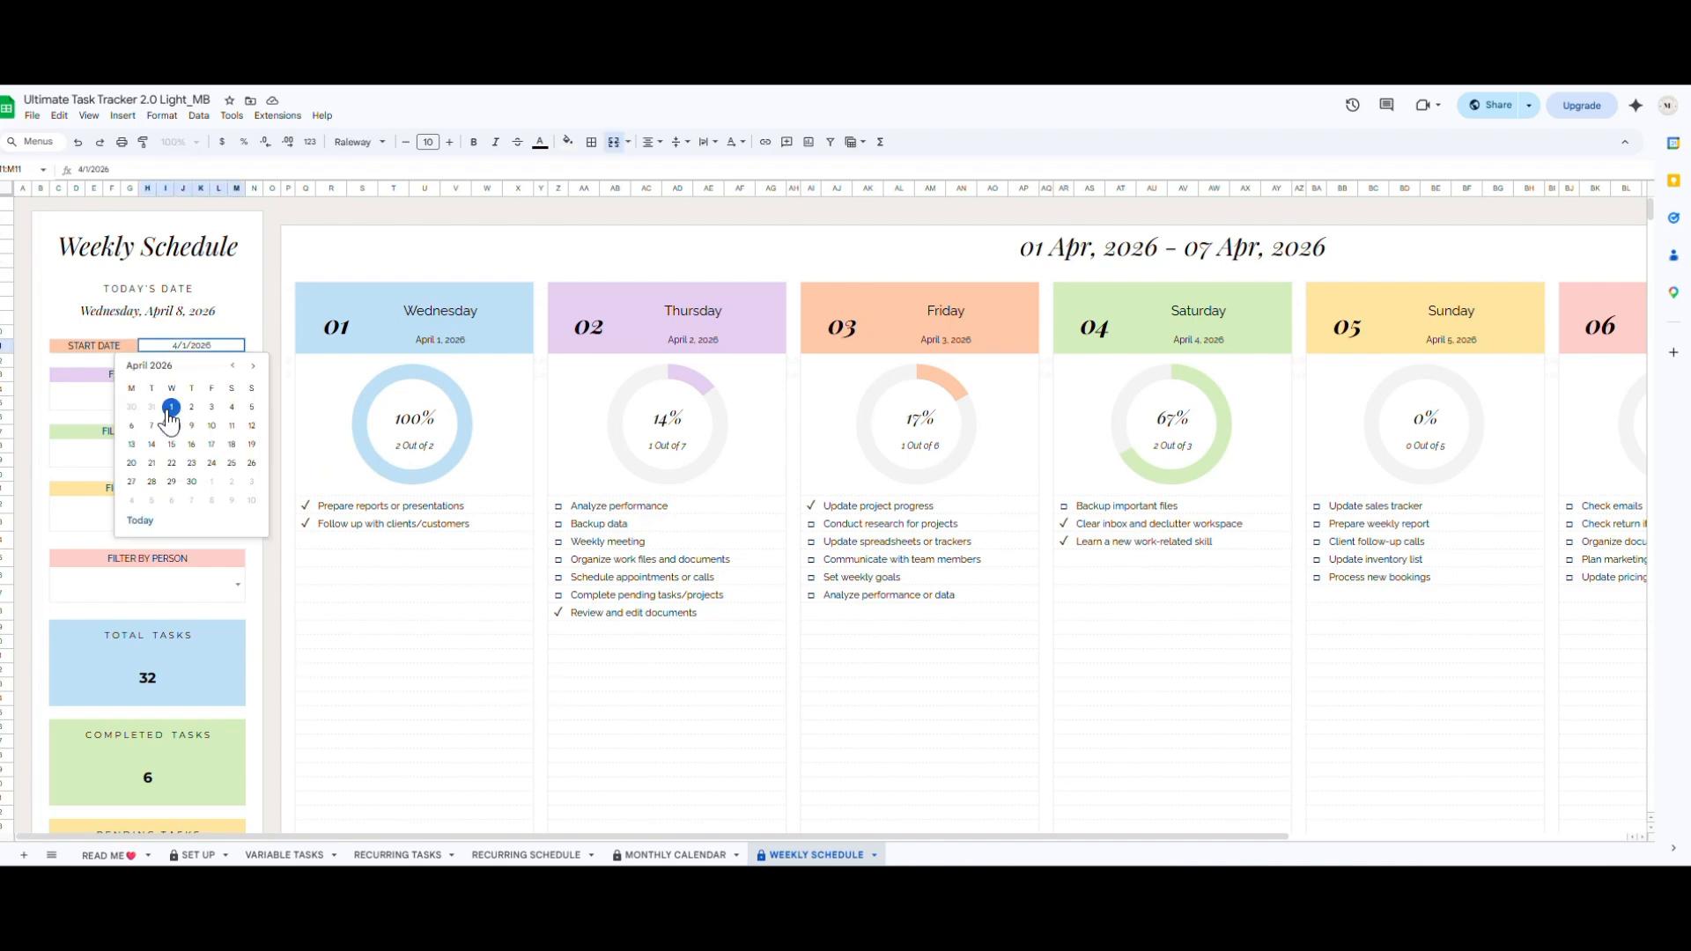
{"action": "left_click", "coordinate": [172, 426]}
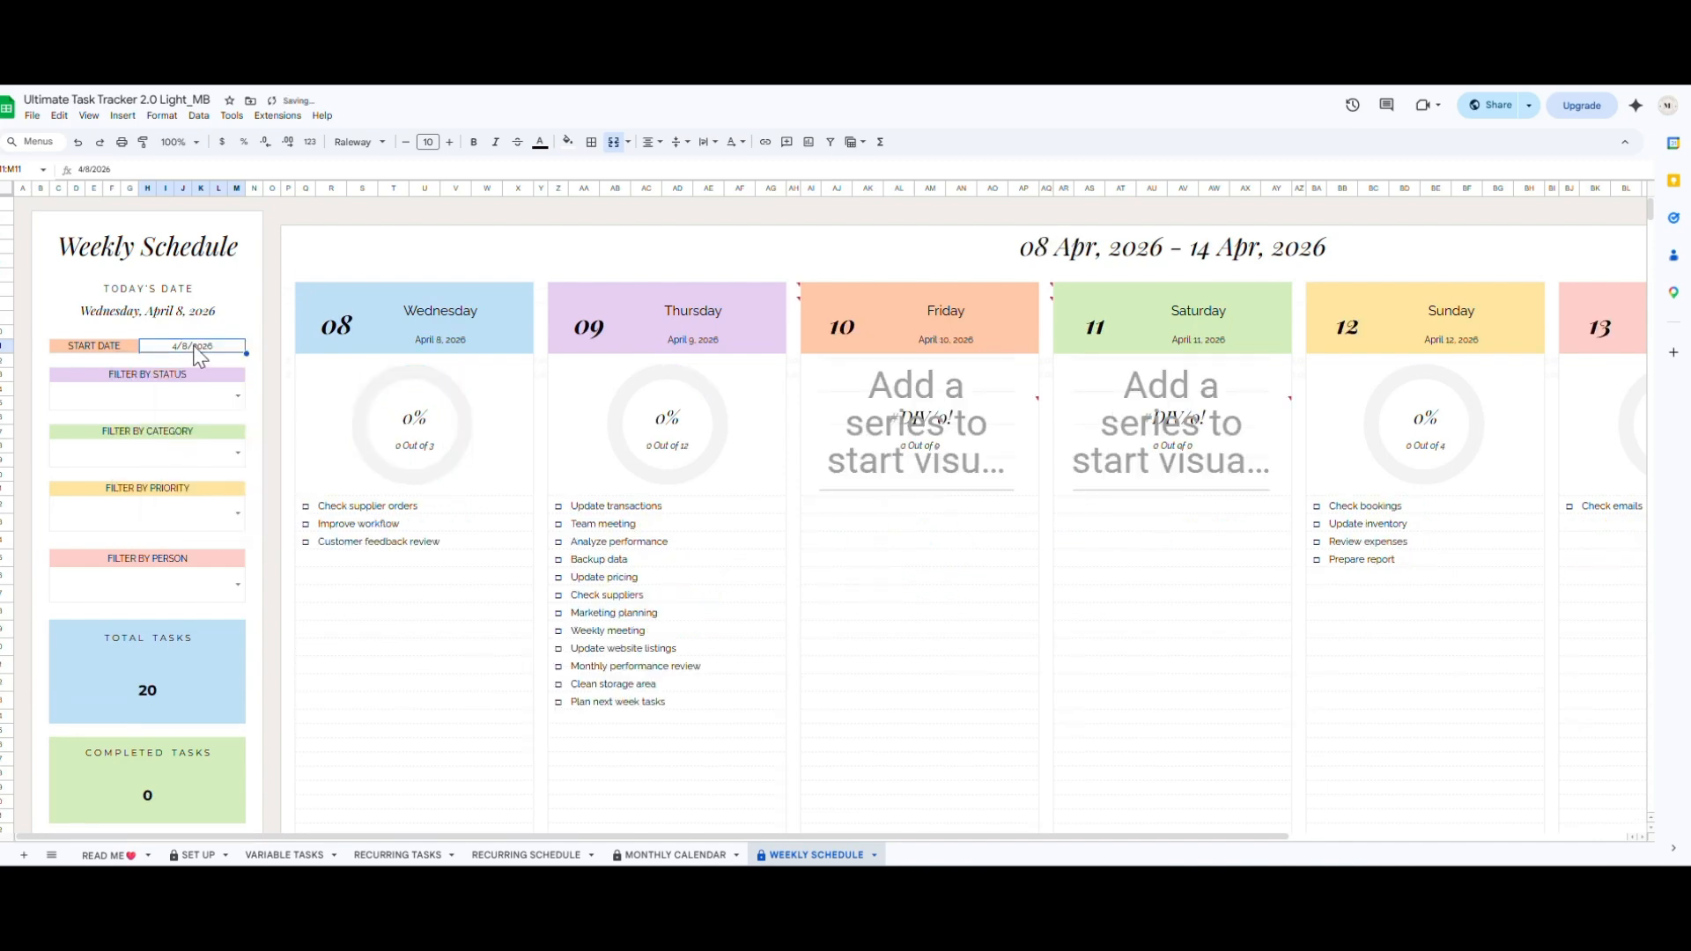
{"action": "double_click", "coordinate": [195, 346]}
{"action": "left_click", "coordinate": [173, 412]}
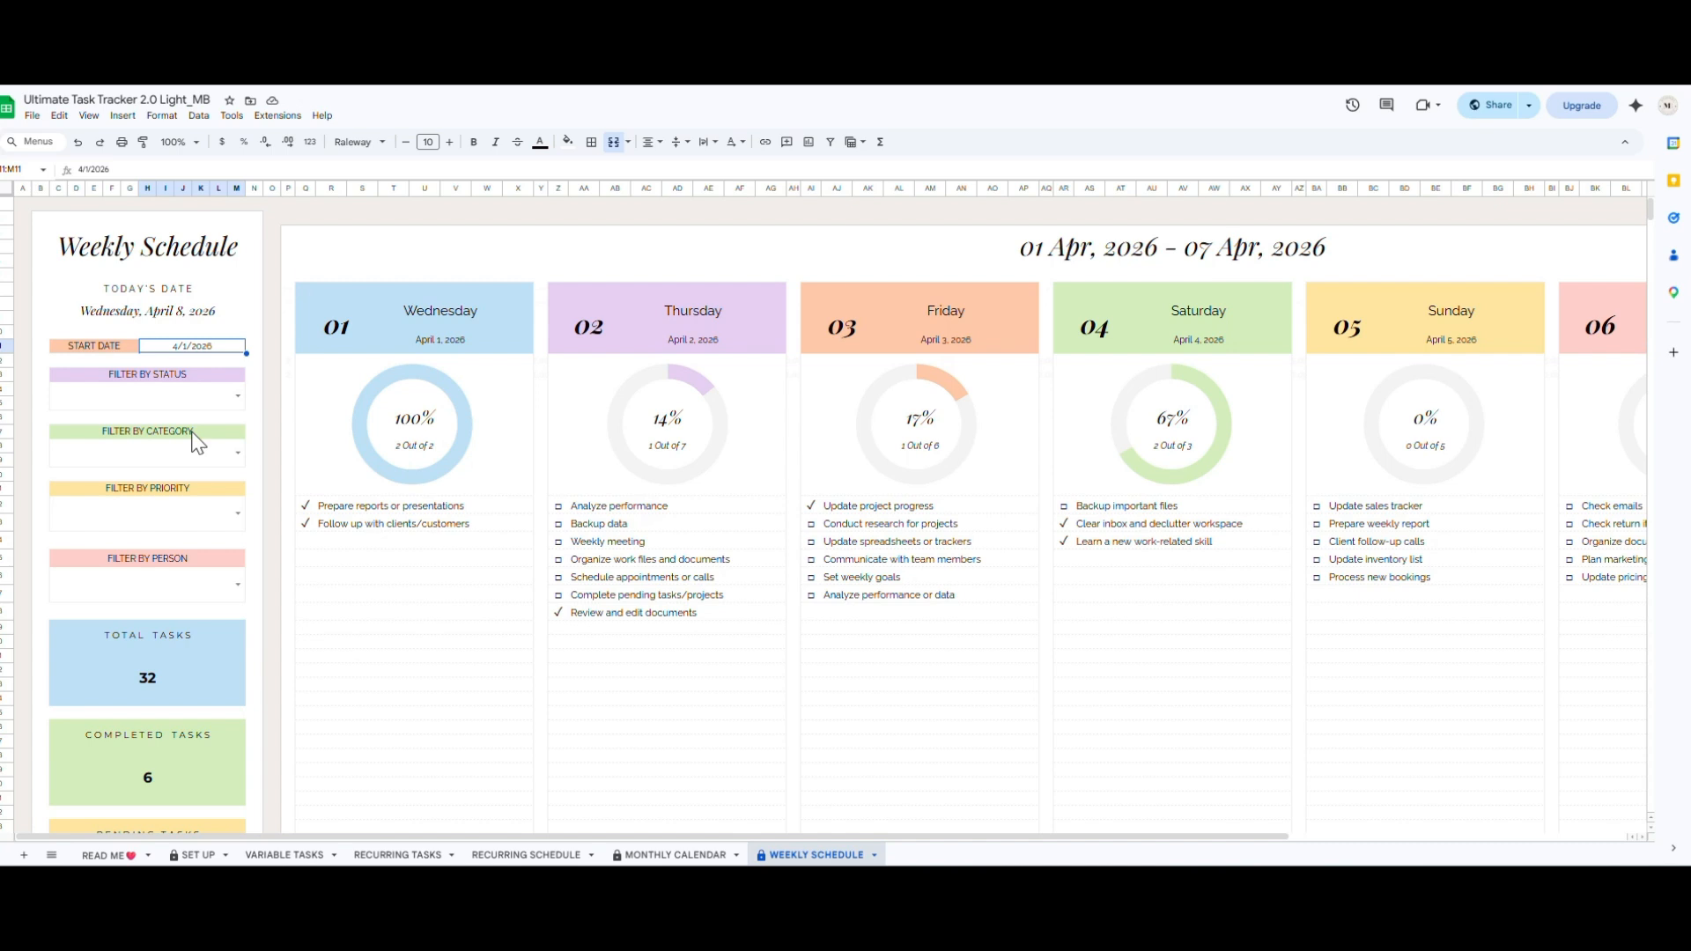
Look through the weekly schedule's category filter options, and try the Very High priority filter before clearing it
{"action": "left_click", "coordinate": [237, 452]}
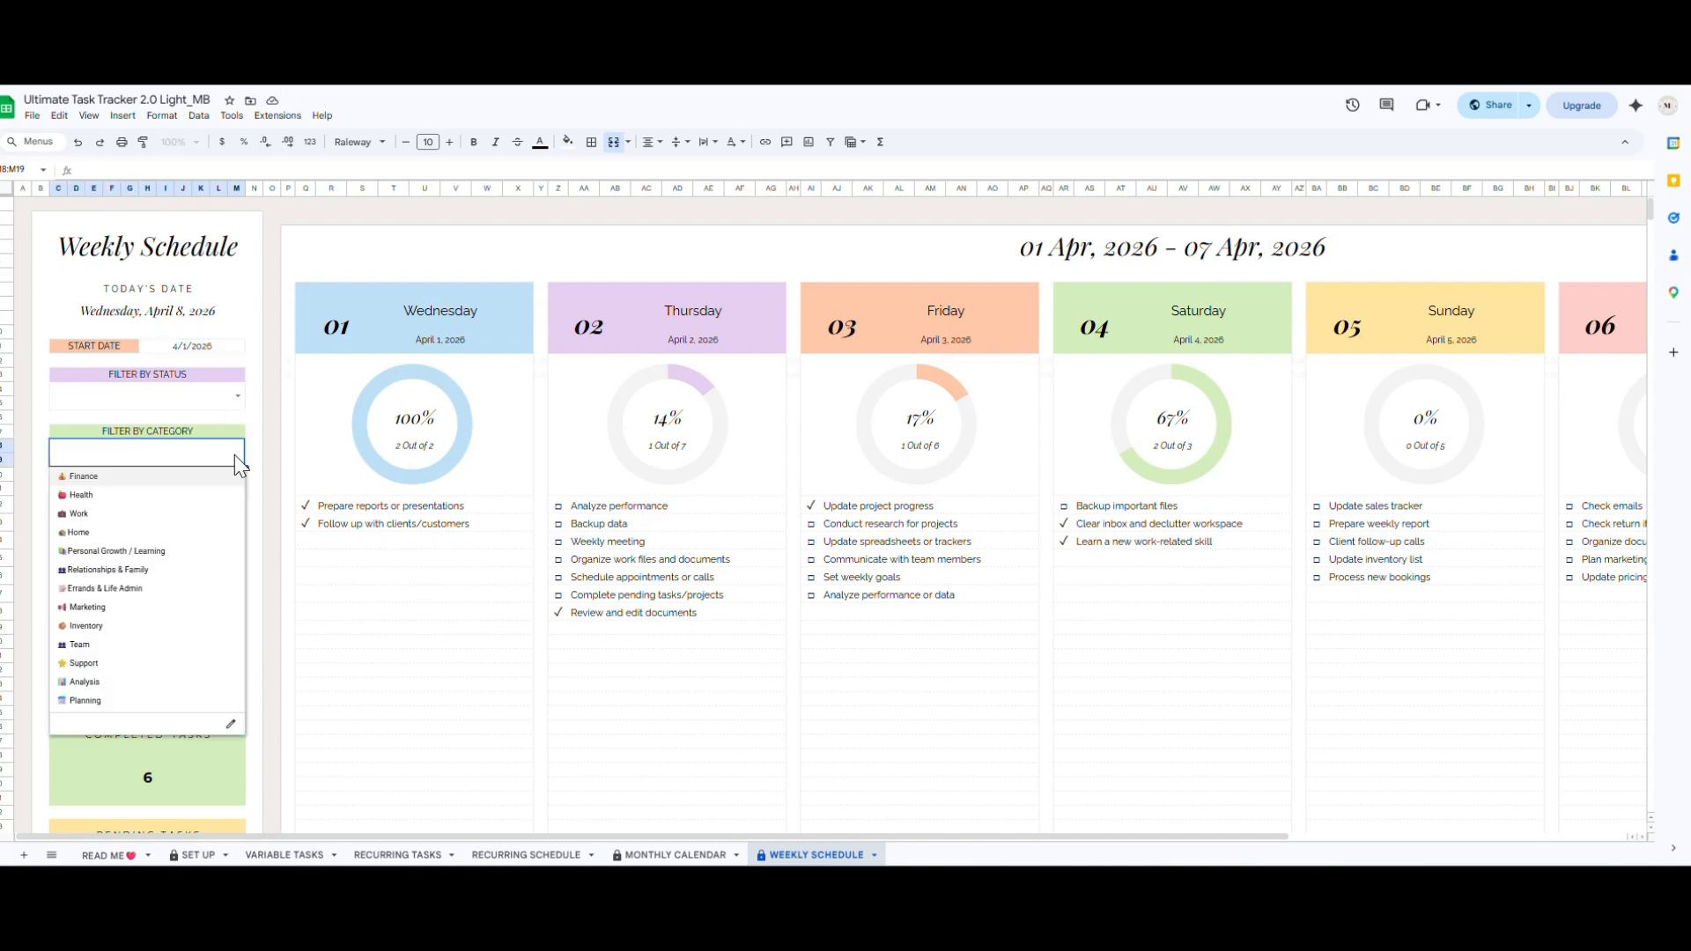
{"action": "left_click", "coordinate": [235, 452]}
{"action": "left_click", "coordinate": [236, 509]}
{"action": "left_click", "coordinate": [197, 546]}
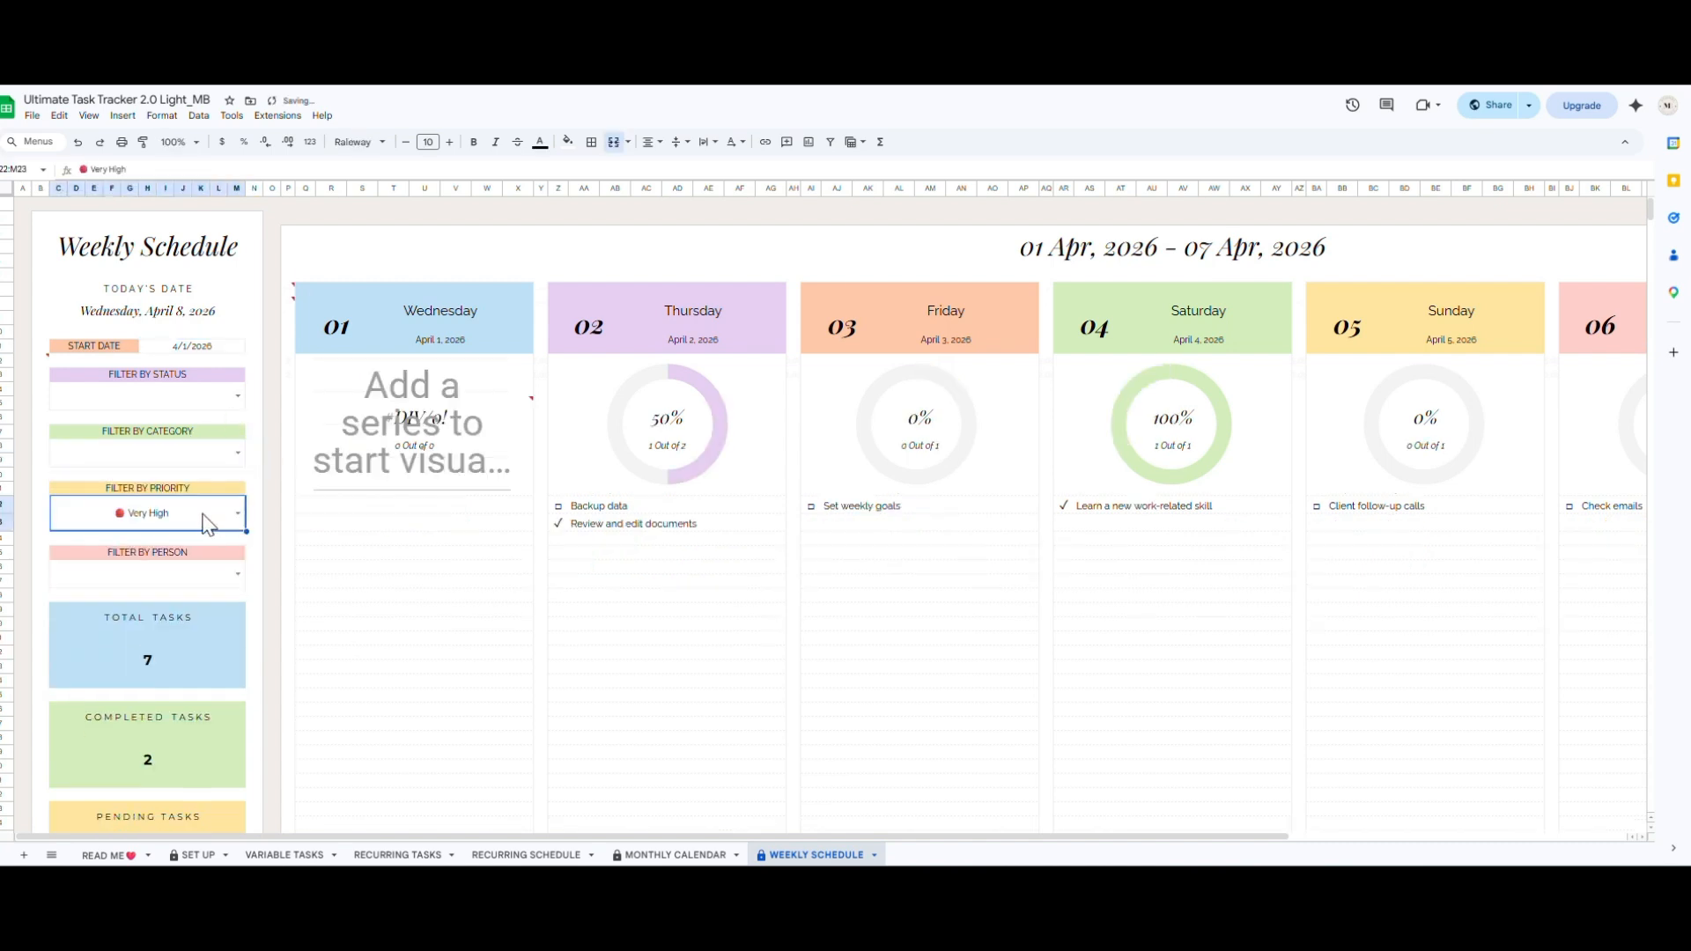
{"action": "key", "text": "Delete"}
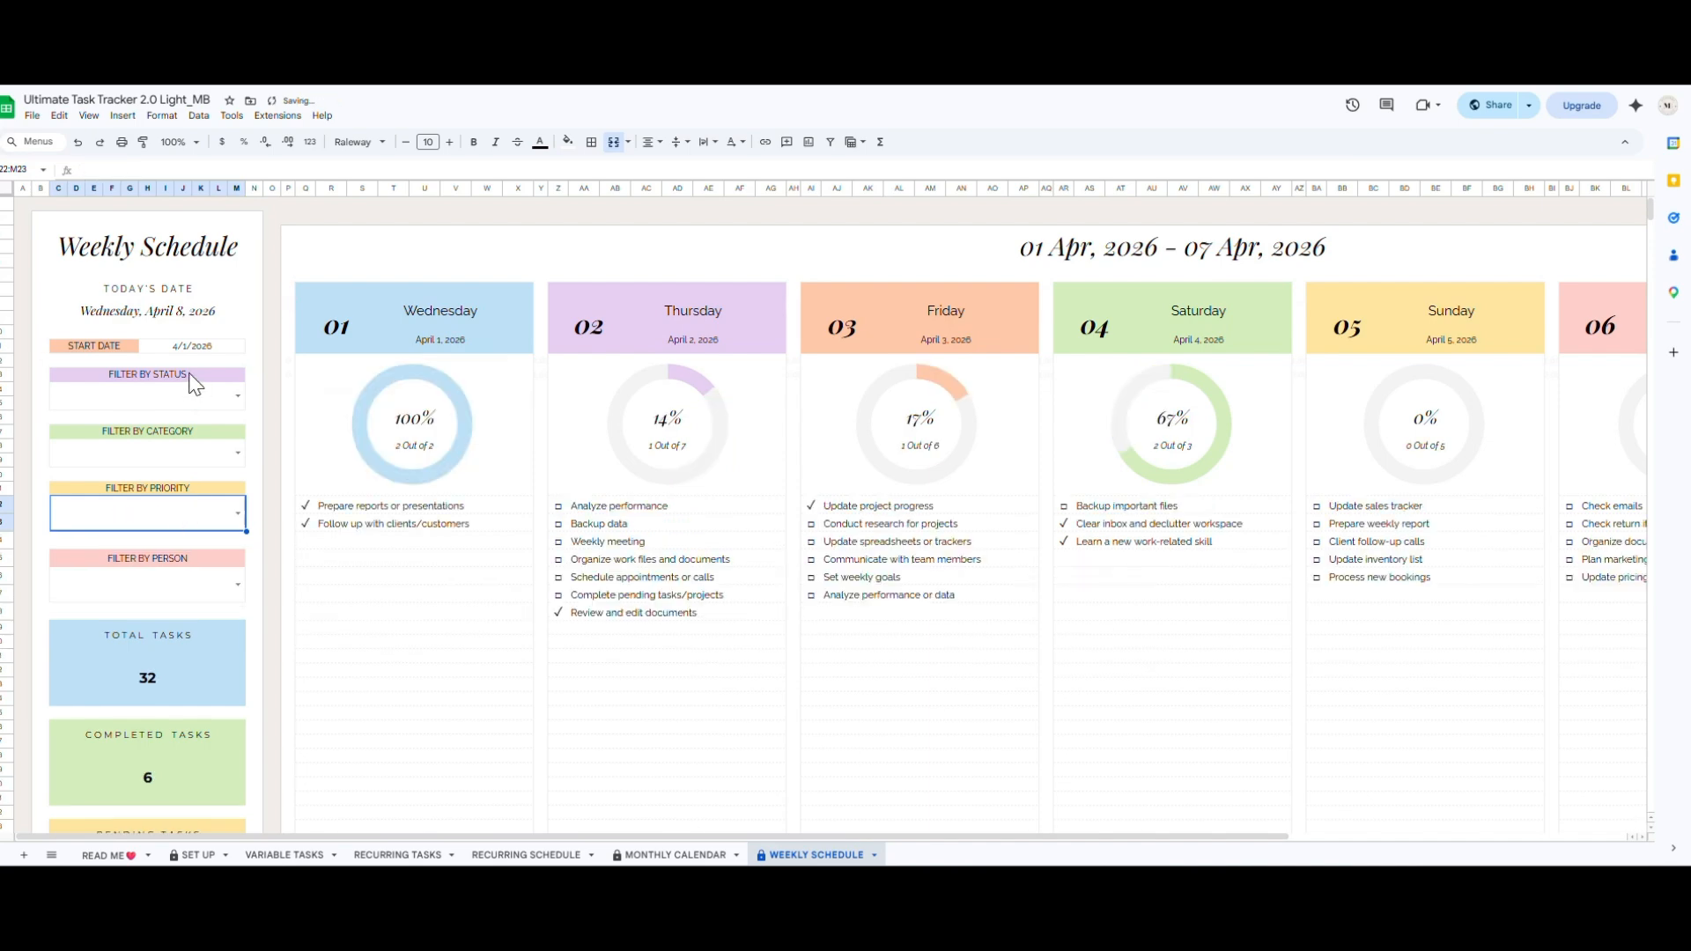
{"action": "left_click", "coordinate": [198, 349]}
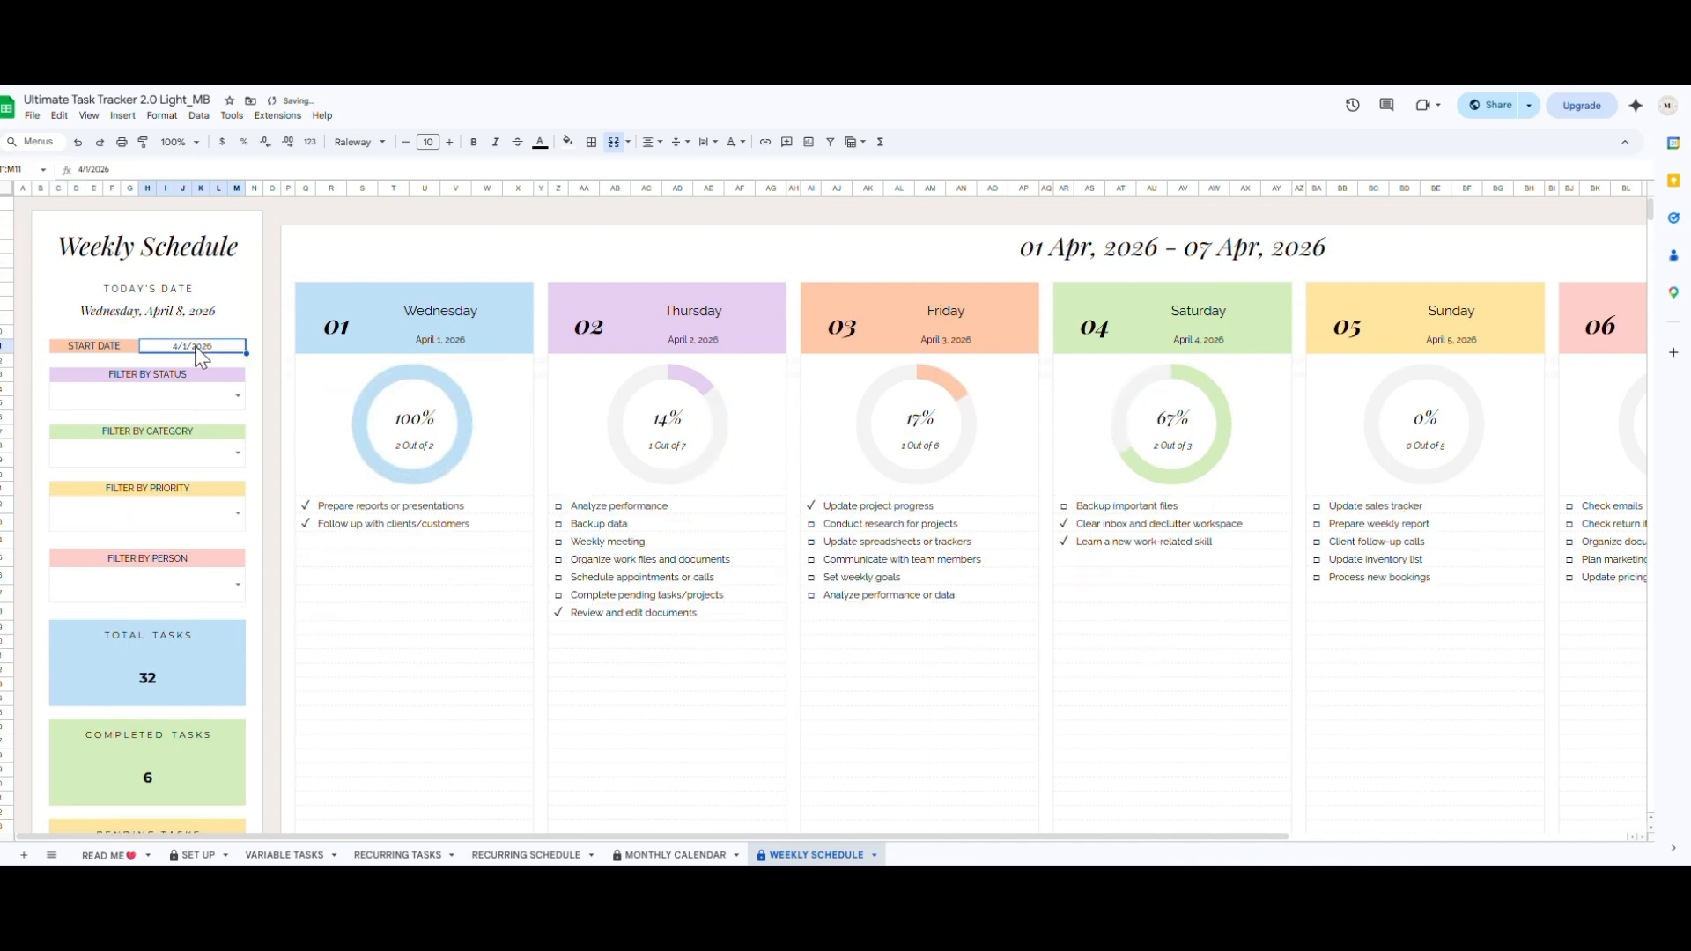